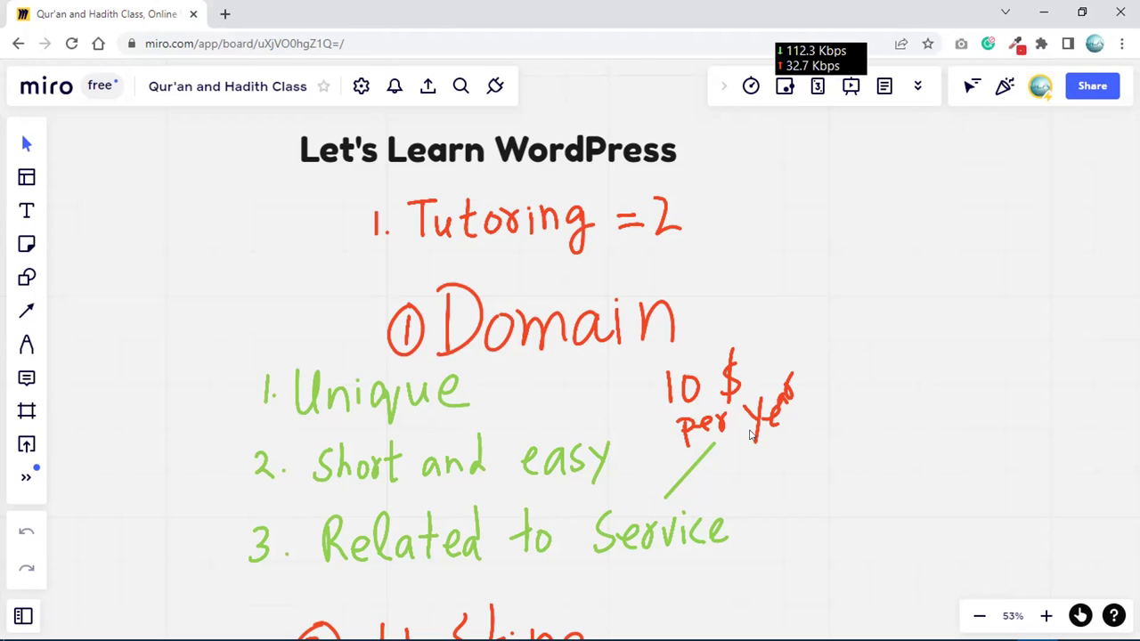
# Open the Hostinger login page in a new browser tab and sign in with the Google account.
pyautogui.hotkey('ctrl', 't')
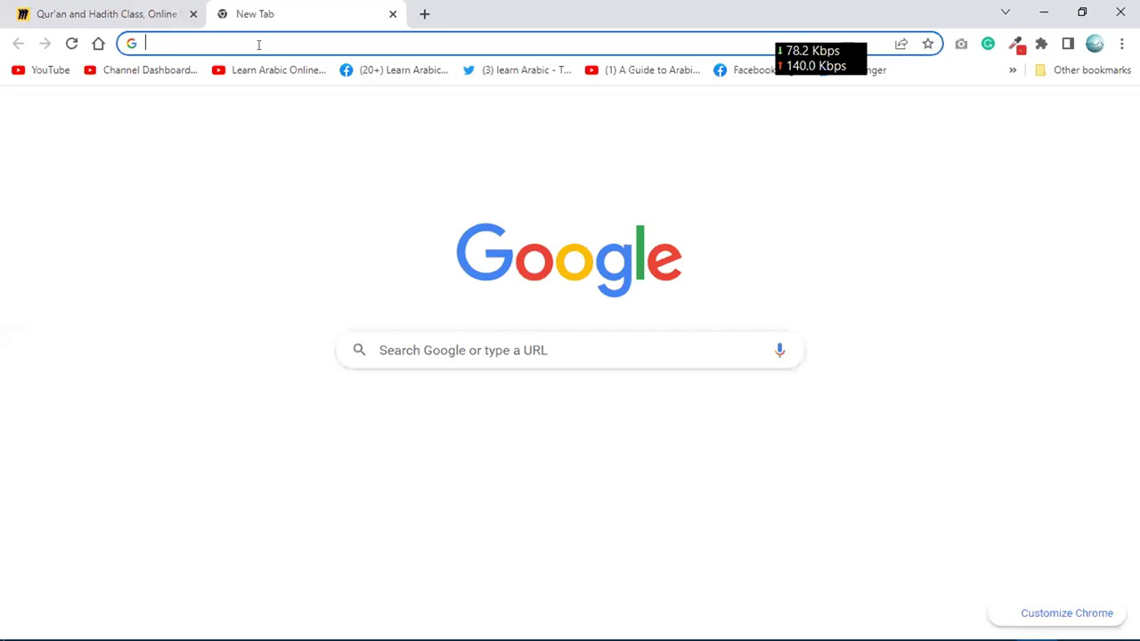
pyautogui.press('super+space')
pyautogui.write('h')
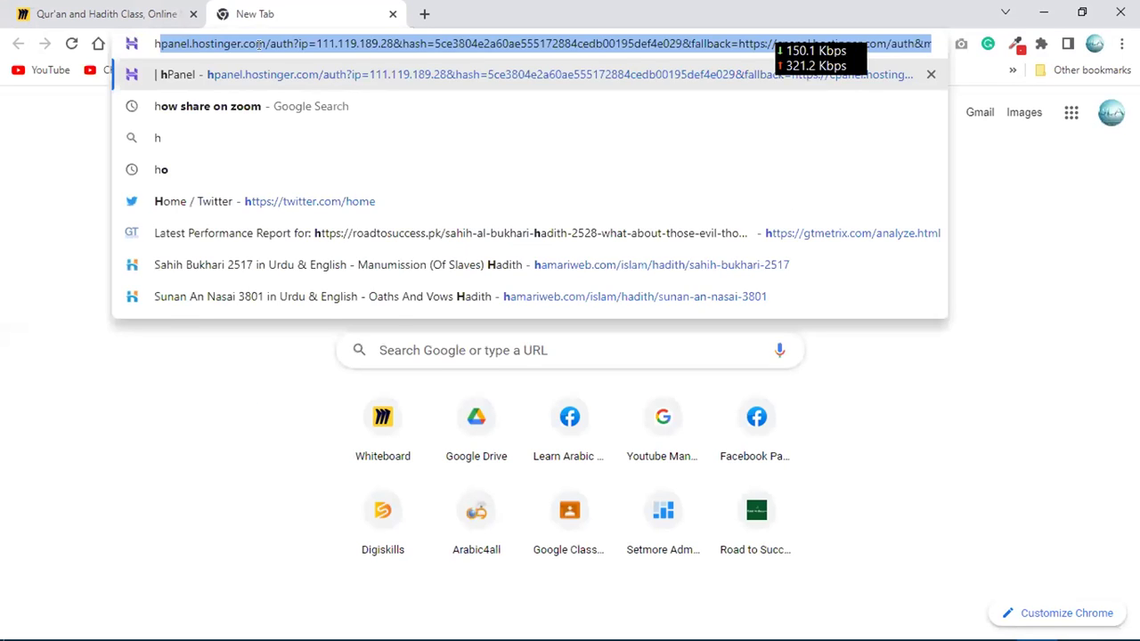
pyautogui.write('o')
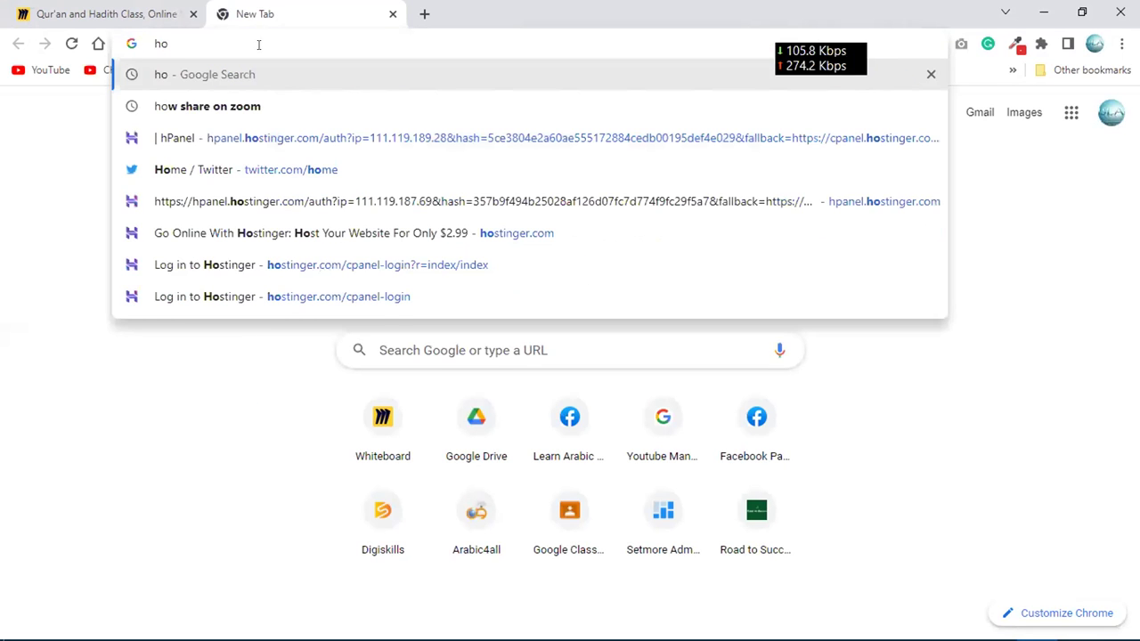
pyautogui.click(248, 265)
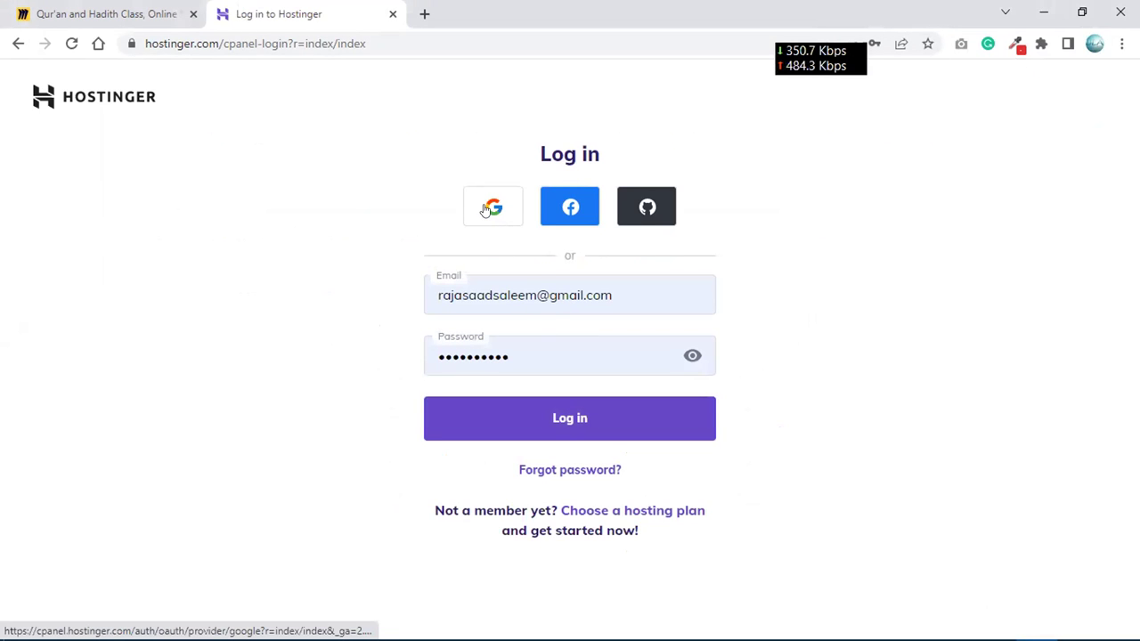
pyautogui.click(487, 208)
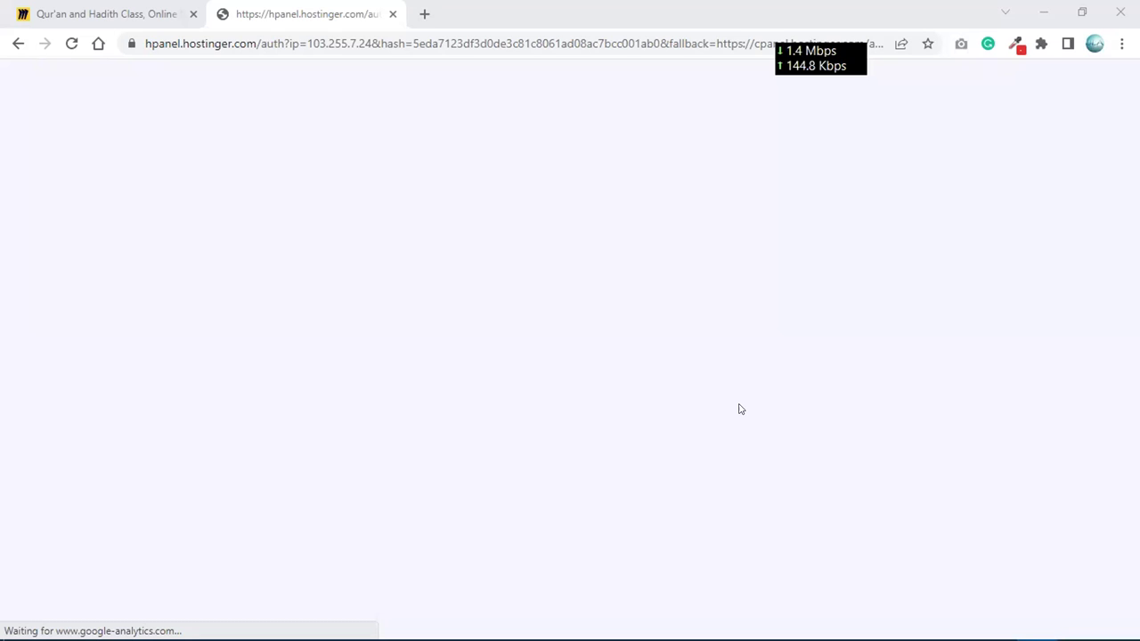
pyautogui.press('XF86AudioRaiseVolume')
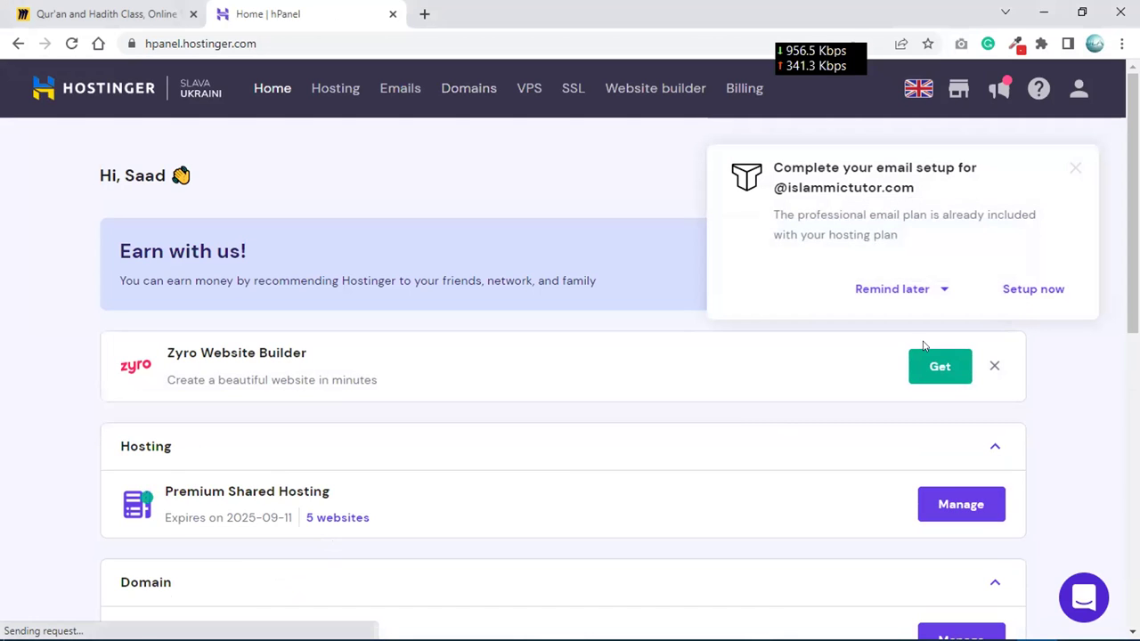
# Dismiss the email setup notice and open the Get a New Domain page from the Domains section.
pyautogui.click(1075, 170)
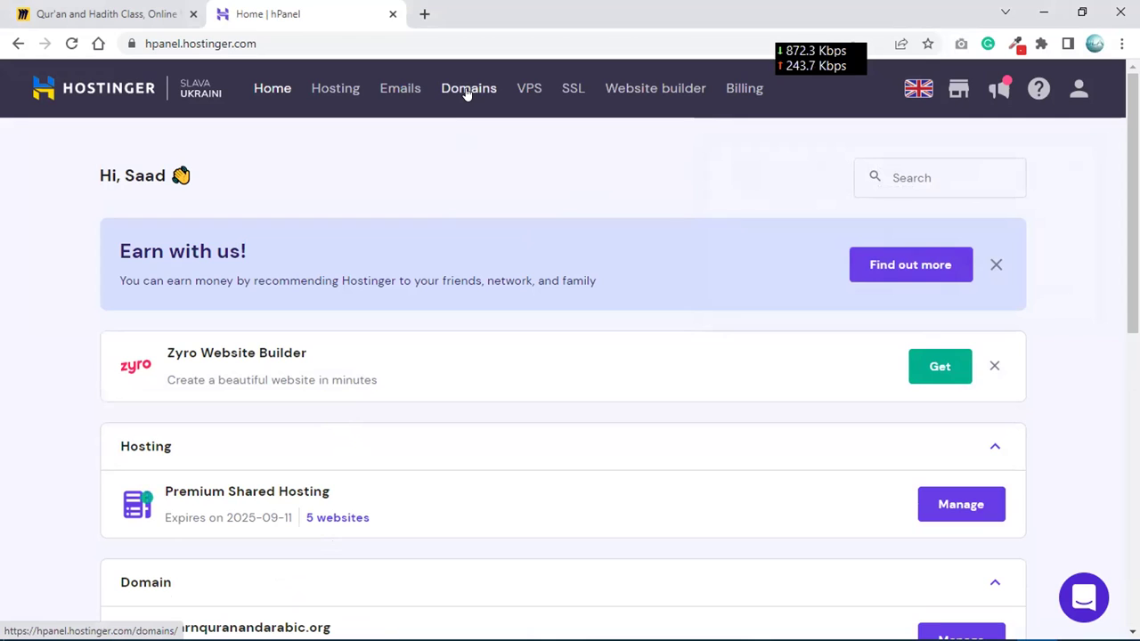
pyautogui.press('XF86AudioRaiseVolume')
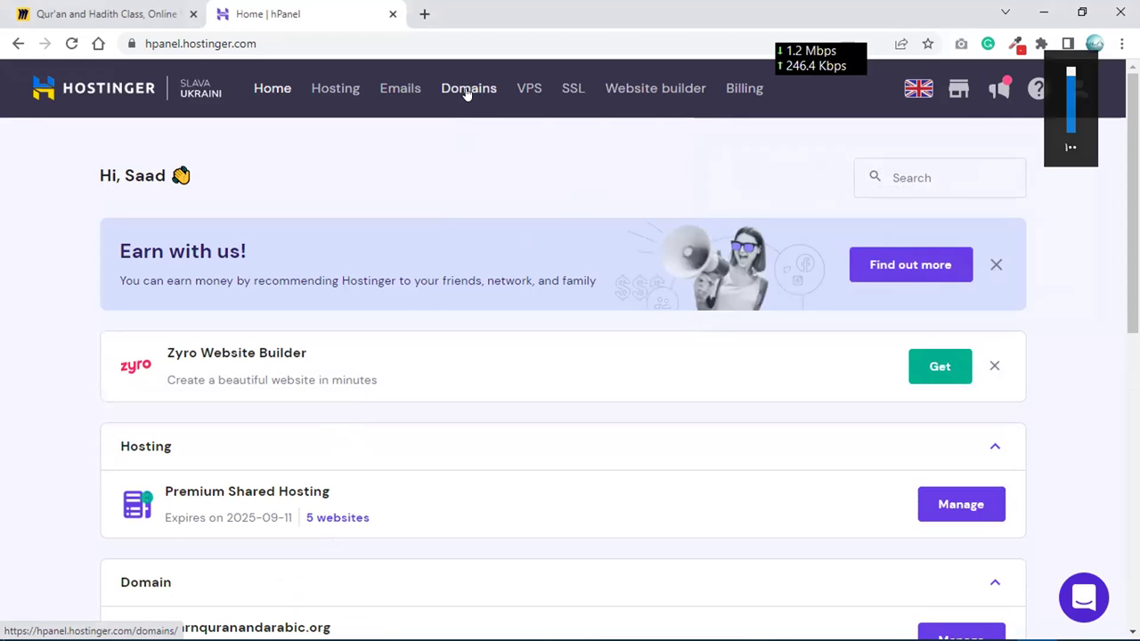
pyautogui.click(461, 98)
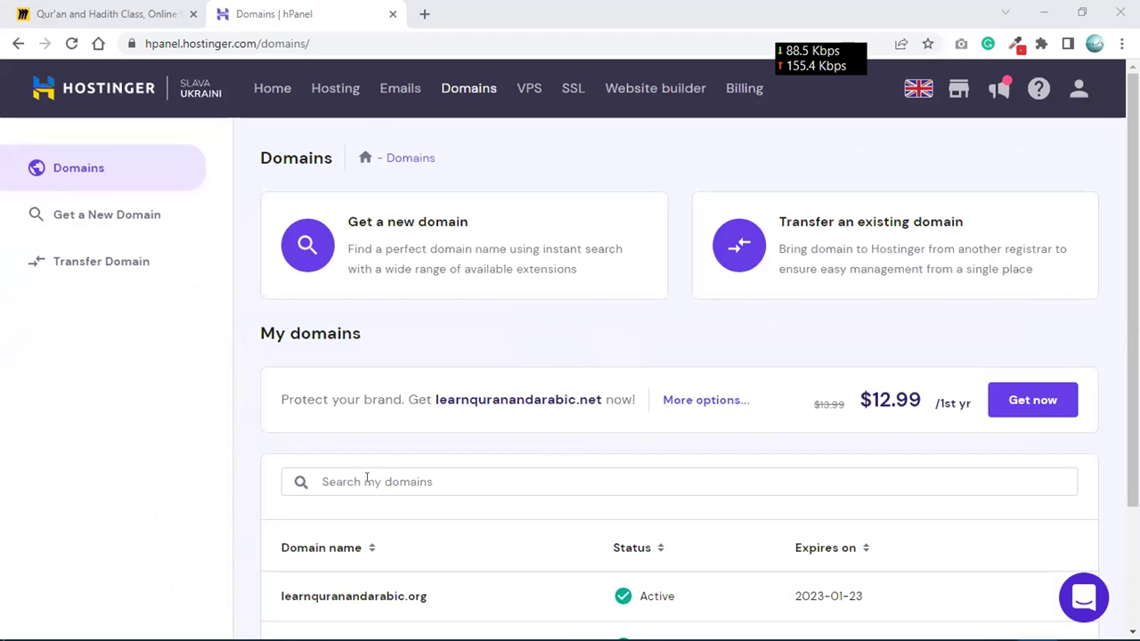
pyautogui.scroll(-2, 366, 477)
pyautogui.scroll(2, 368, 476)
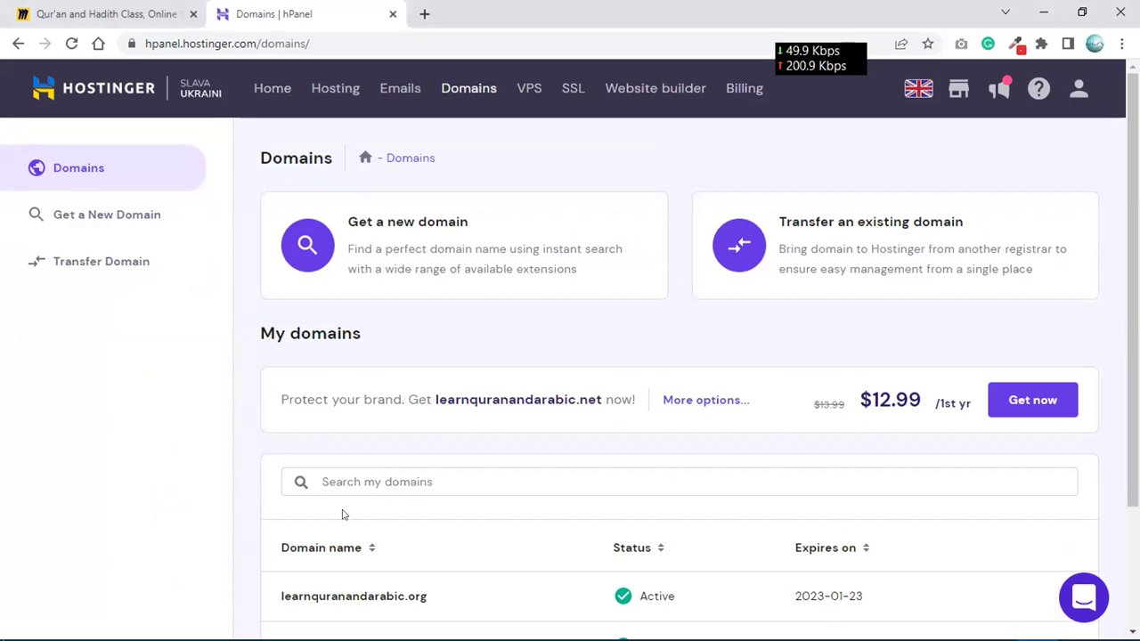
pyautogui.click(413, 237)
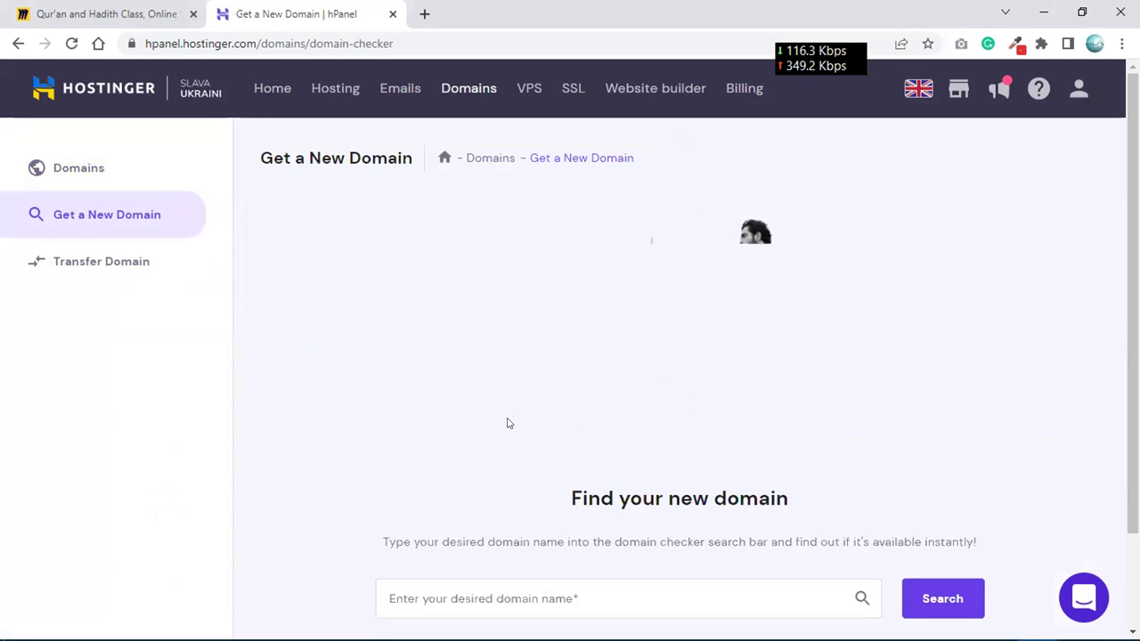
# Check the availability of the domain LearnQuranOnline.com in the domain checker.
pyautogui.click(459, 586)
pyautogui.write('Lear')
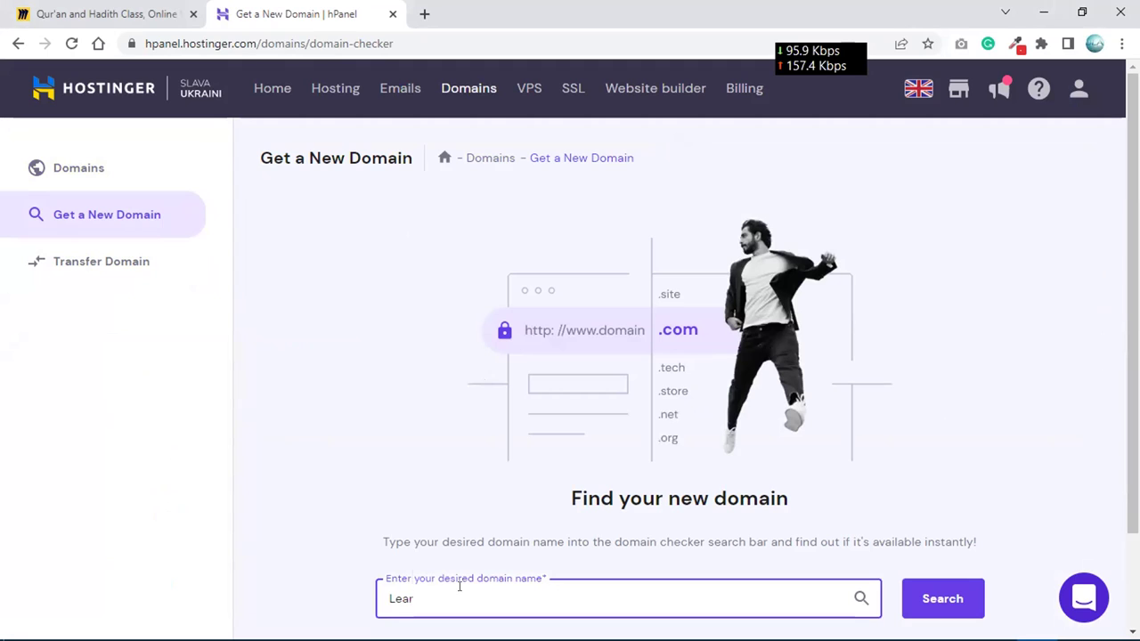
pyautogui.write('nQur')
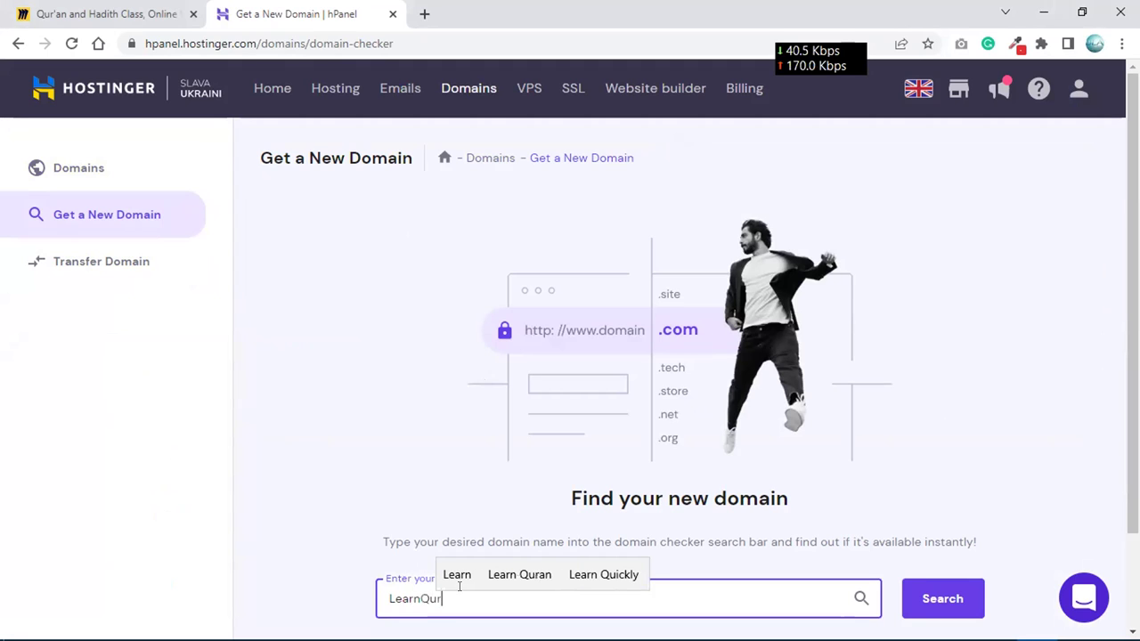
pyautogui.write('anOnline')
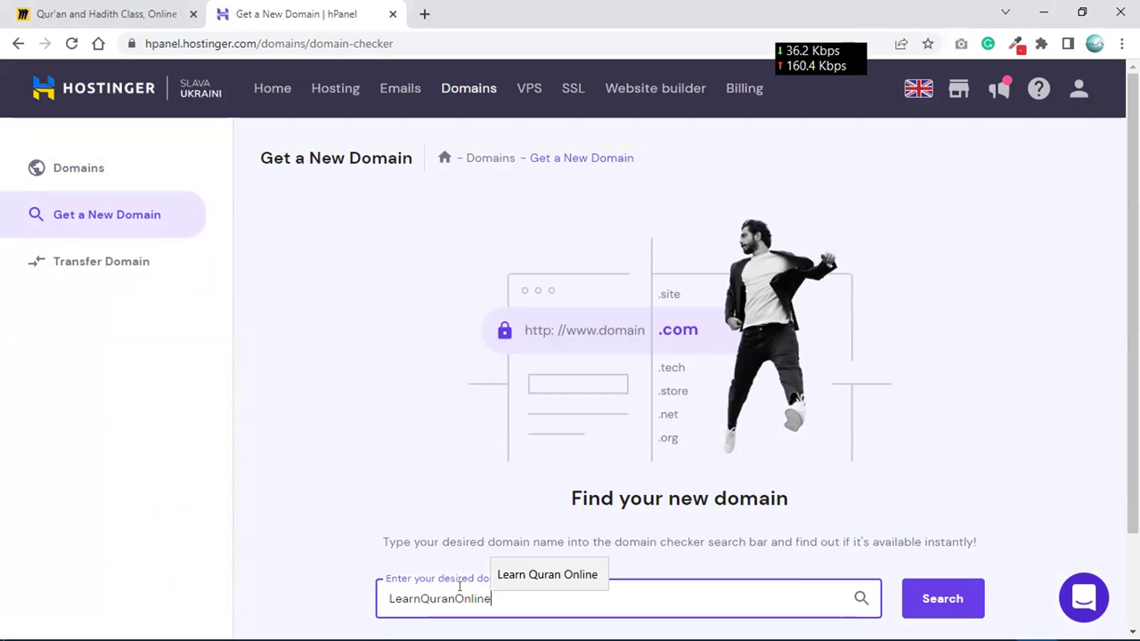
pyautogui.write('.com')
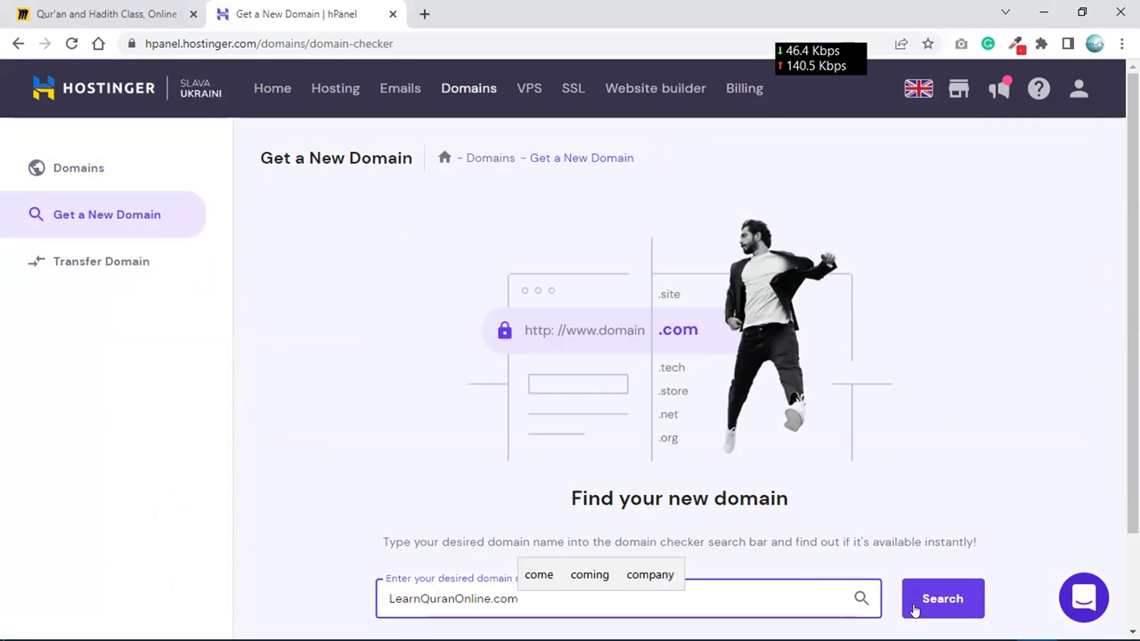
pyautogui.click(915, 610)
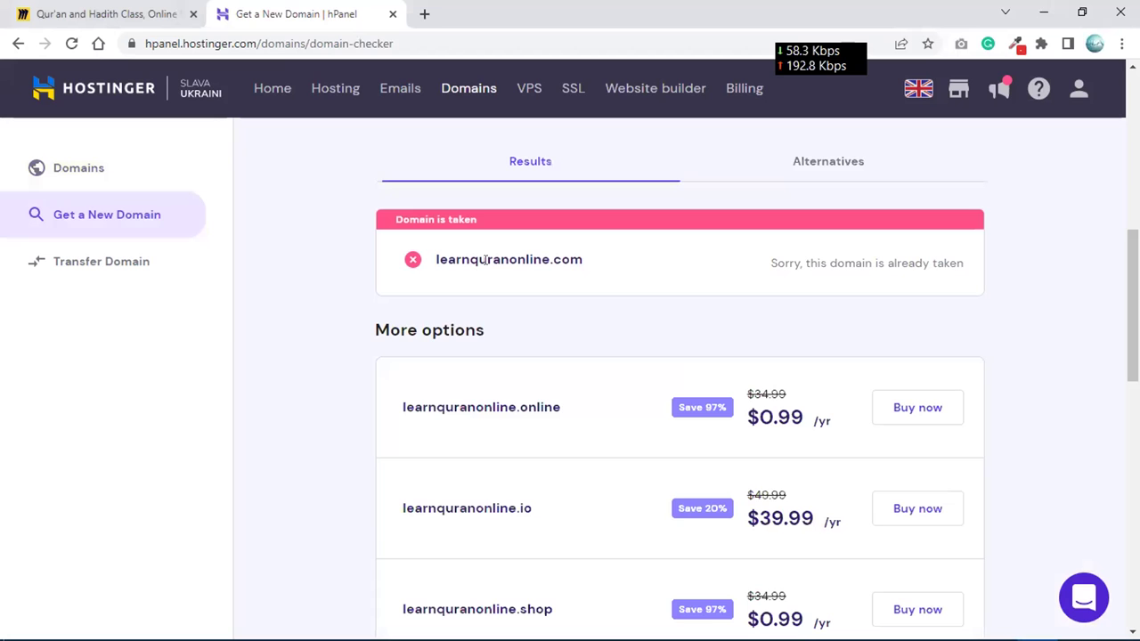
# Look over the alternative domain offers, then check the availability of LearnQuranOnline.org instead.
pyautogui.scroll(-1, 485, 539)
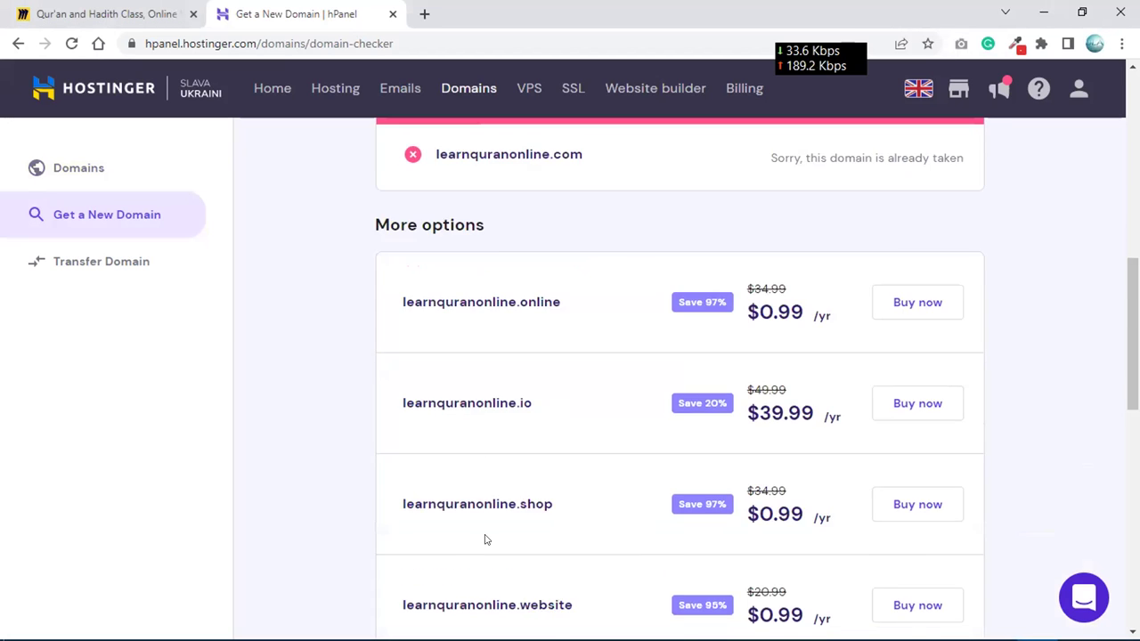
pyautogui.scroll(-7, 485, 540)
pyautogui.scroll(-1, 485, 539)
pyautogui.scroll(15, 486, 540)
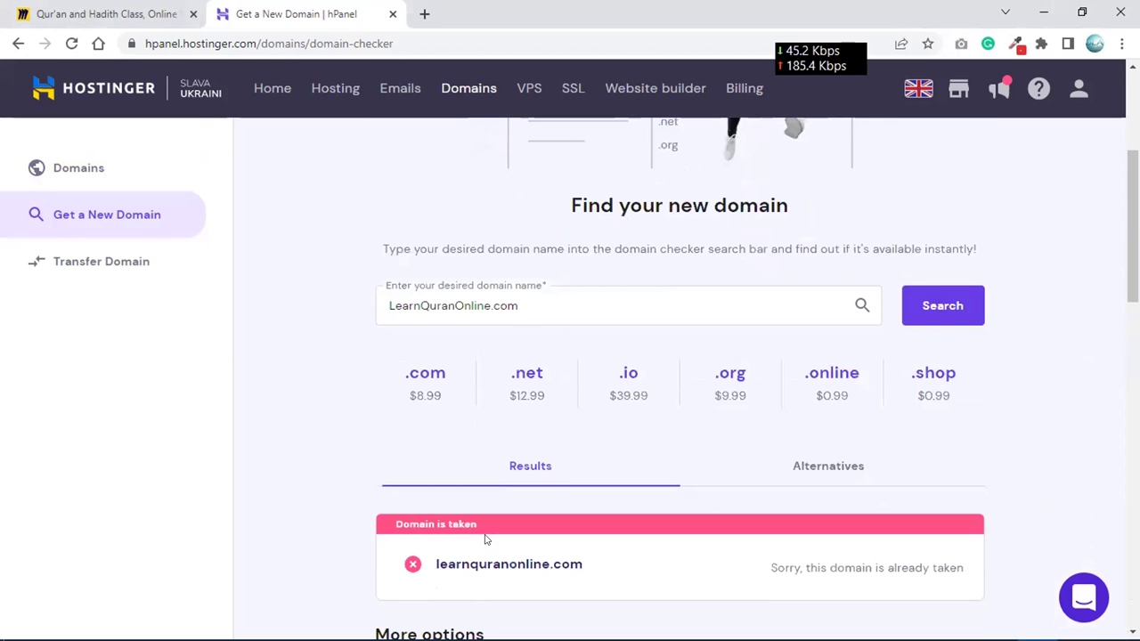
pyautogui.click(553, 304)
pyautogui.press('BackSpace')
pyautogui.press('BackSpace')
pyautogui.press('BackSpace')
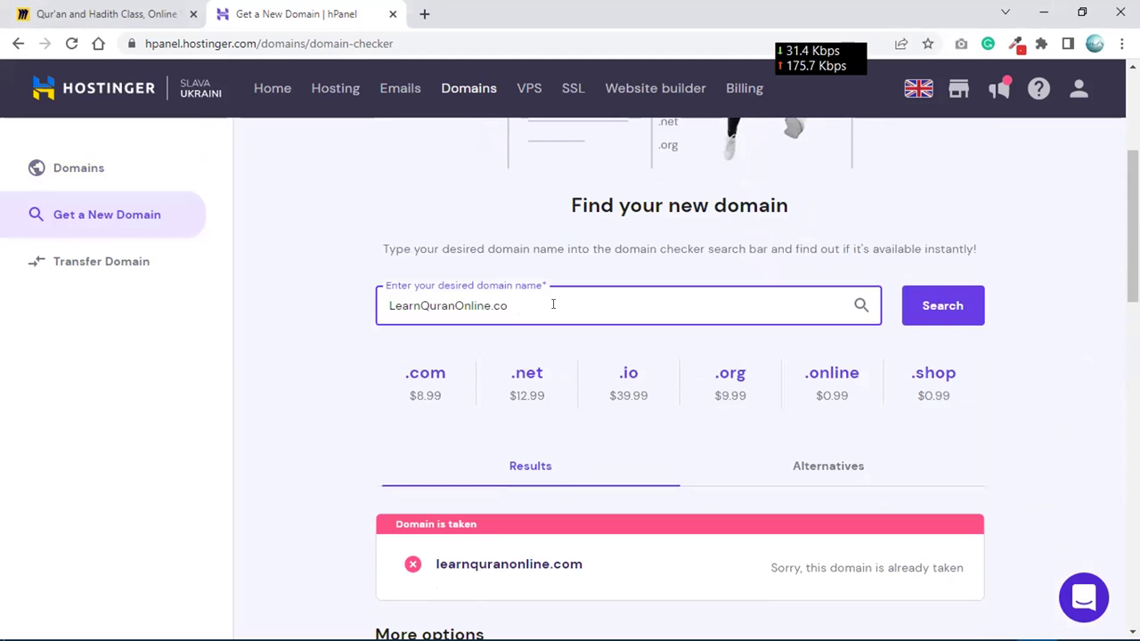
pyautogui.write('org')
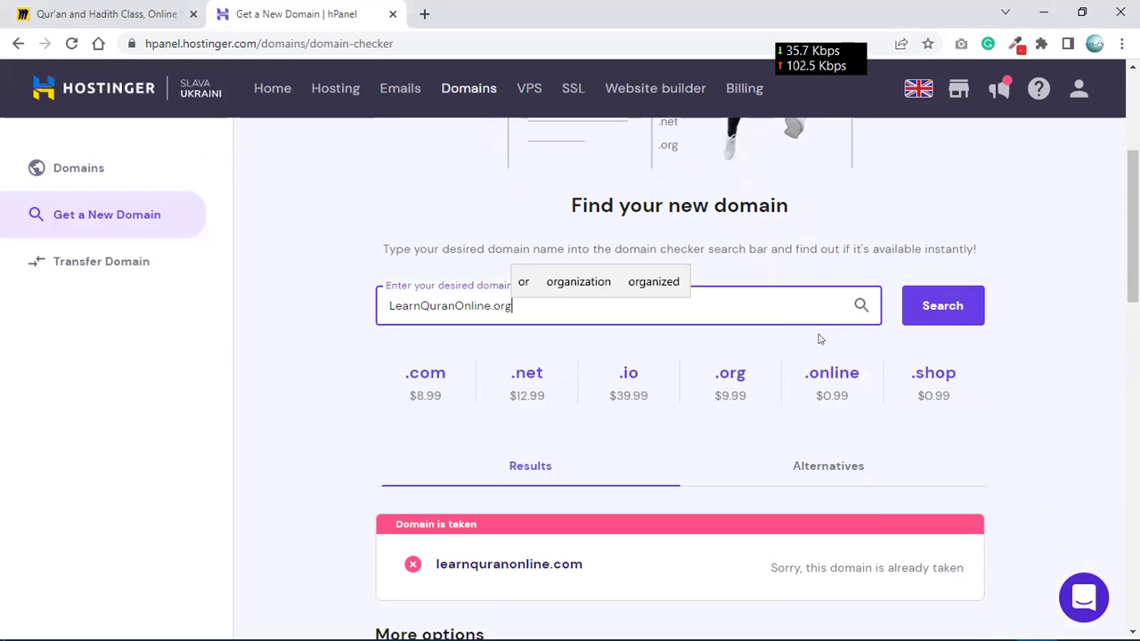
pyautogui.click(970, 306)
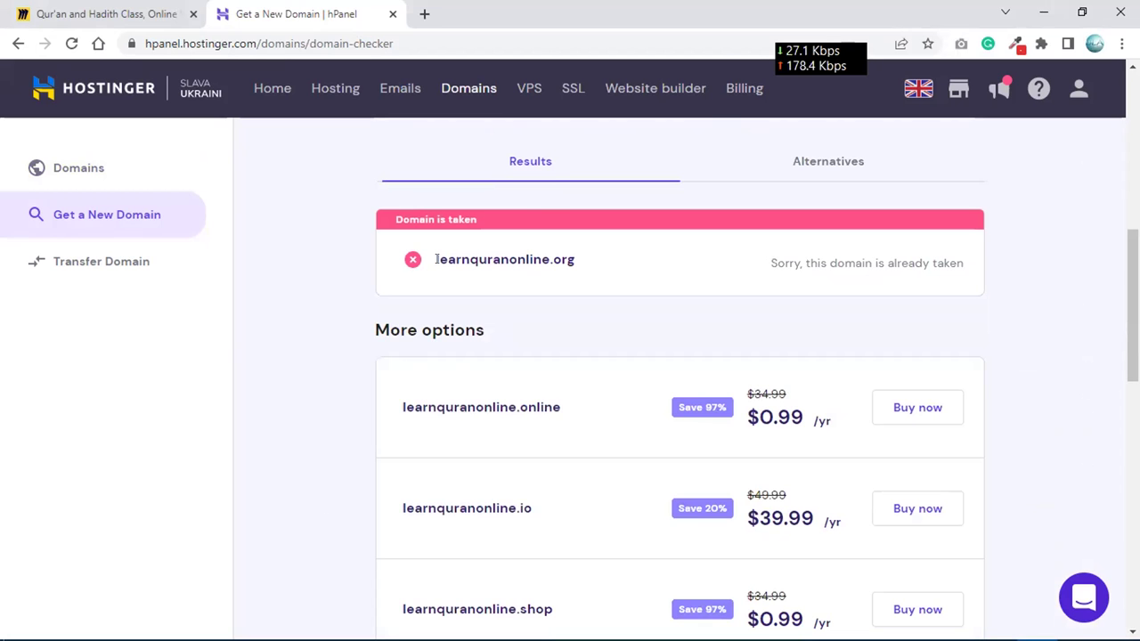
# Examine the availability result for learnquranonline.org and the alternative extensions with their prices.
pyautogui.moveTo(527, 267); pyautogui.dragTo(438, 263)
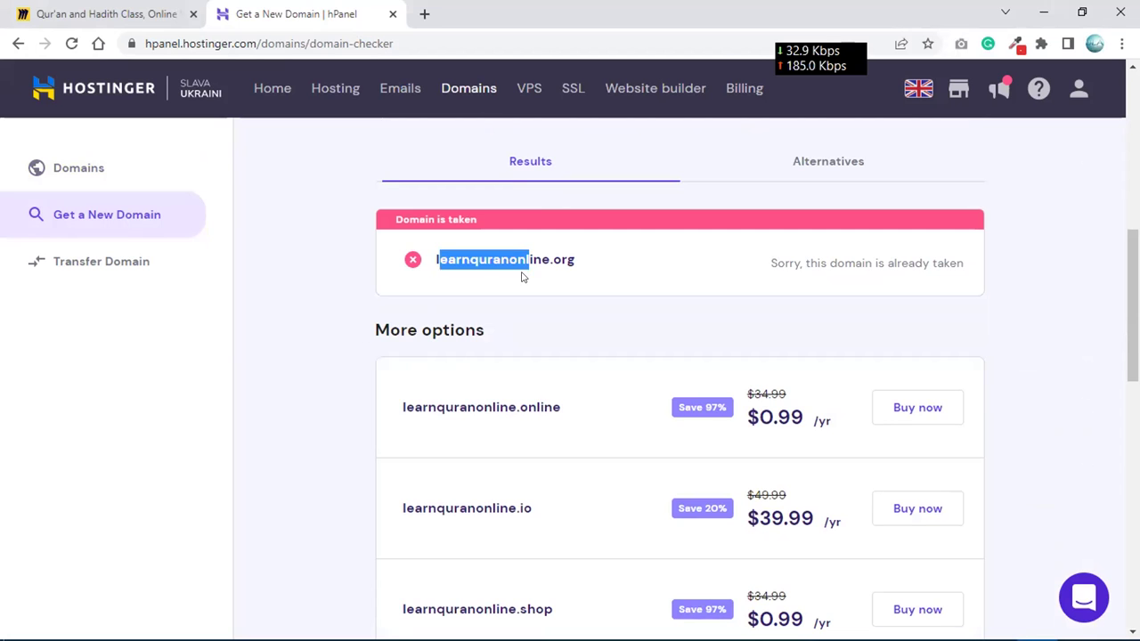
pyautogui.click(272, 461)
pyautogui.scroll(-3, 272, 461)
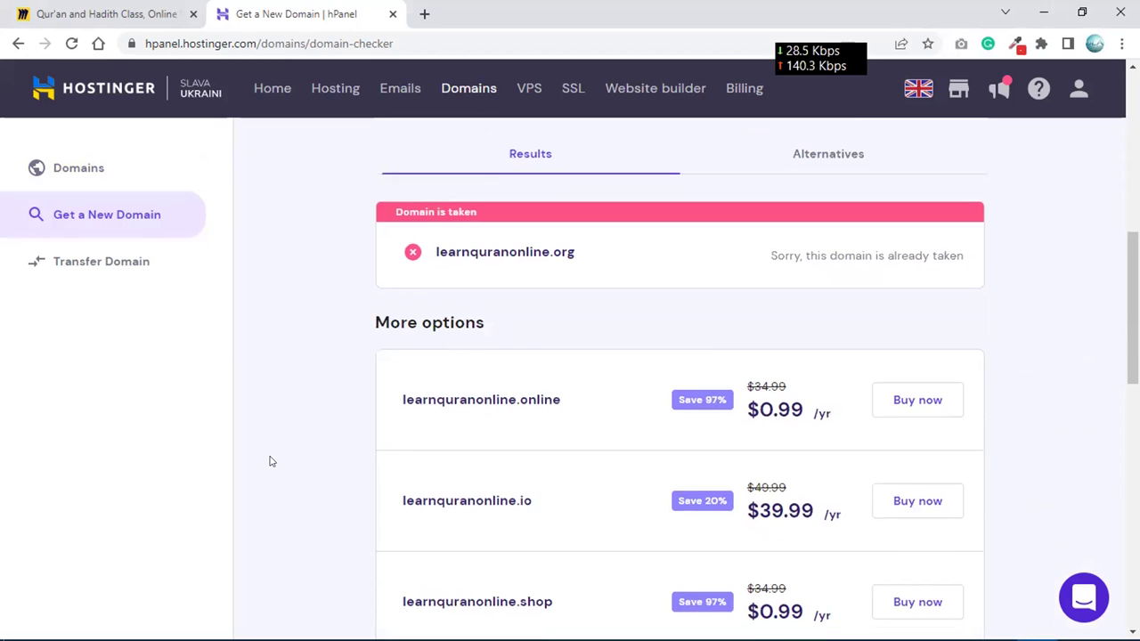
pyautogui.scroll(1, 272, 461)
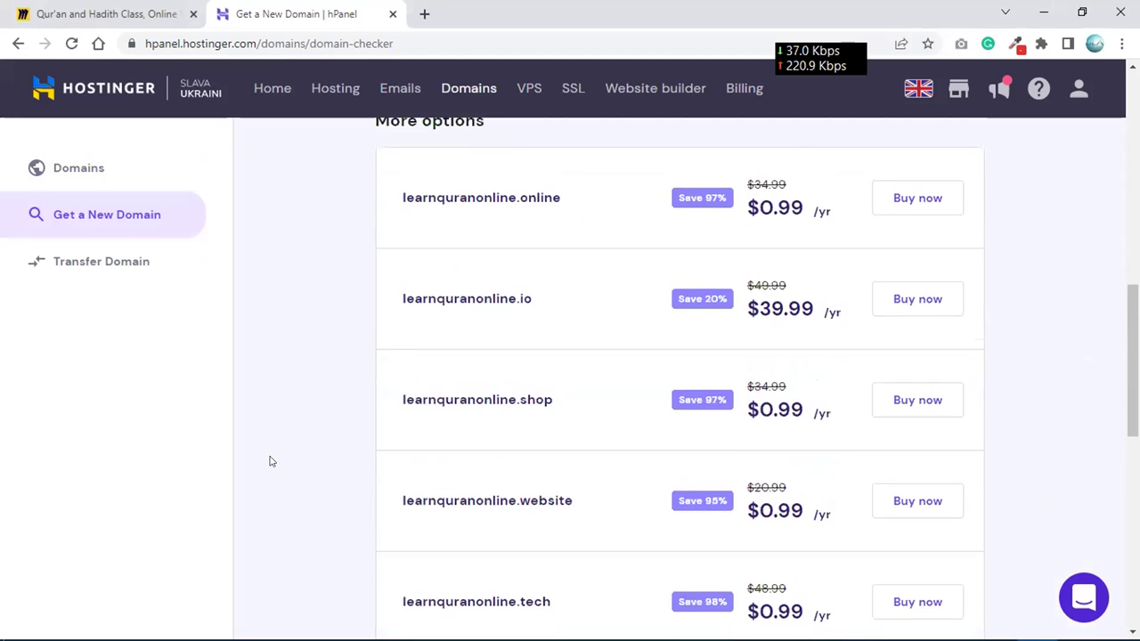
pyautogui.scroll(1, 271, 461)
pyautogui.scroll(-1, 272, 461)
pyautogui.scroll(-5, 272, 461)
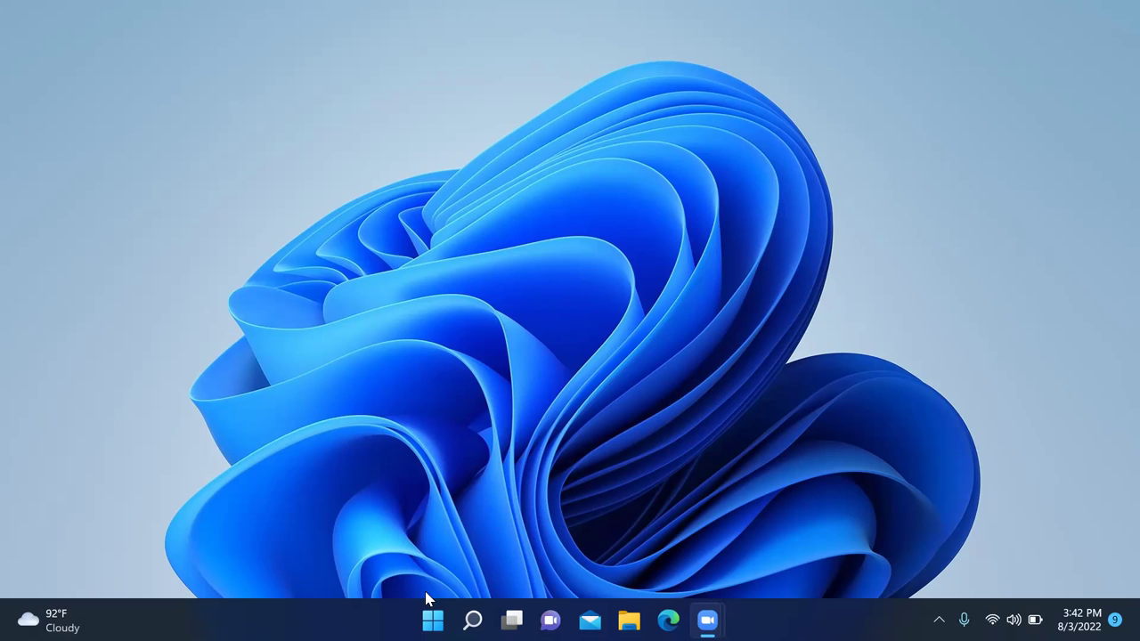
# Launch Google Chrome from the Windows desktop and open the domain.com website.
pyautogui.click(470, 619)
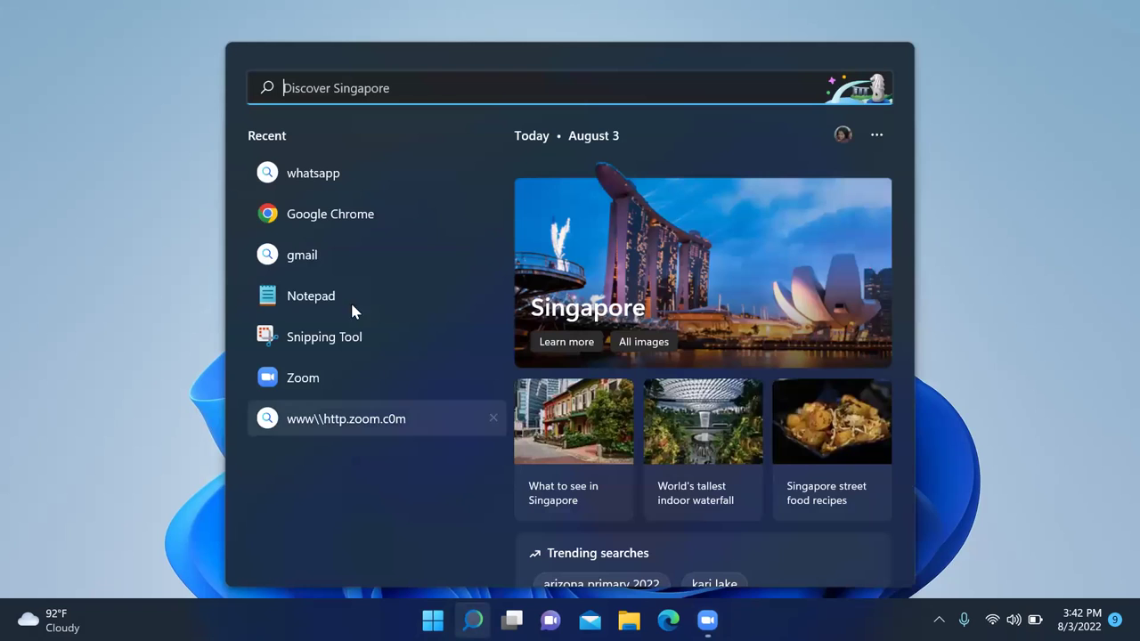
pyautogui.click(346, 215)
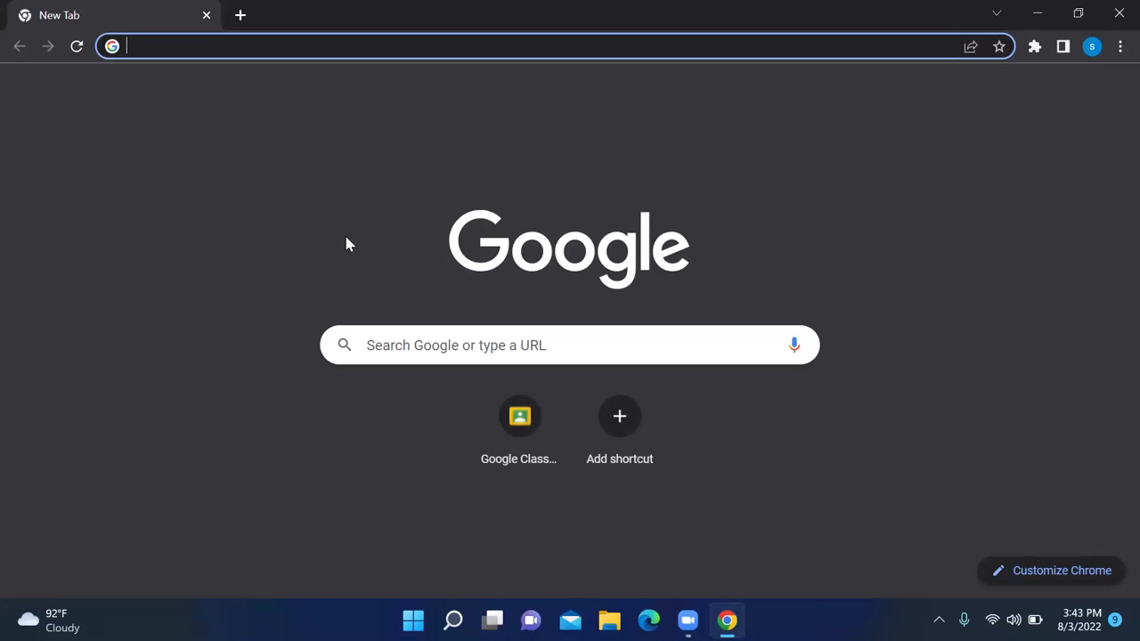
pyautogui.click(368, 341)
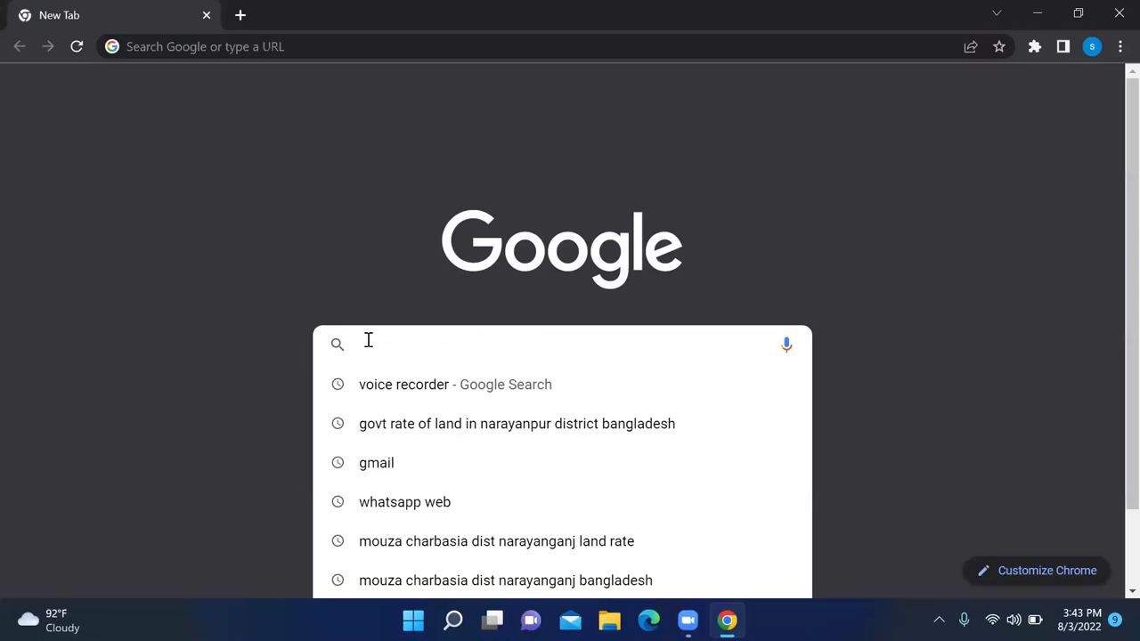
pyautogui.press('capslock')
pyautogui.write('o')
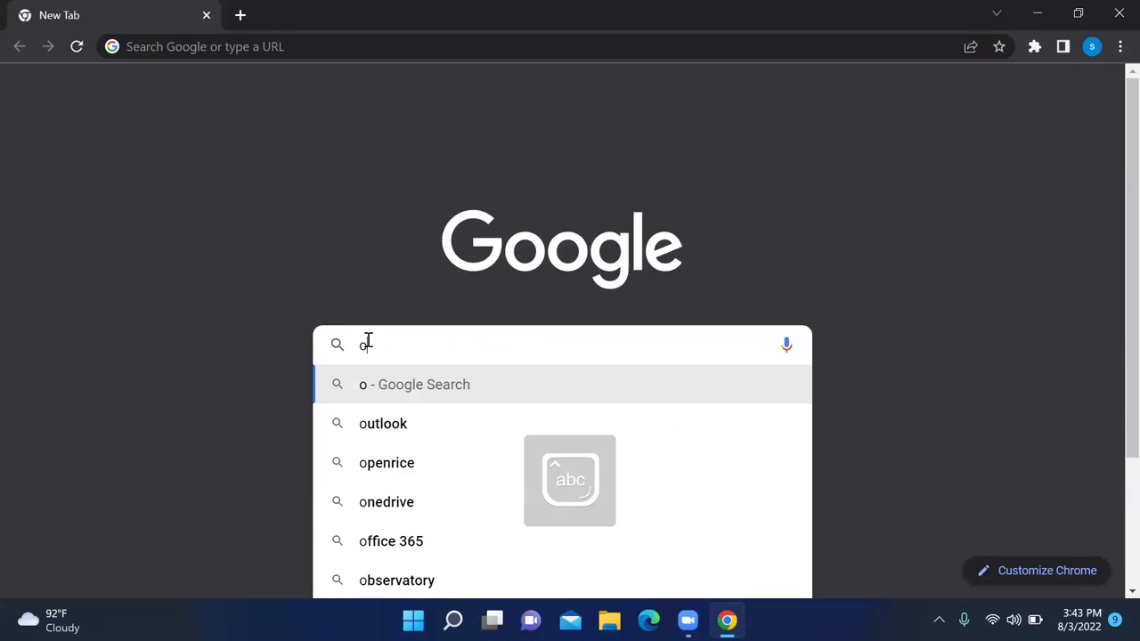
pyautogui.write('main')
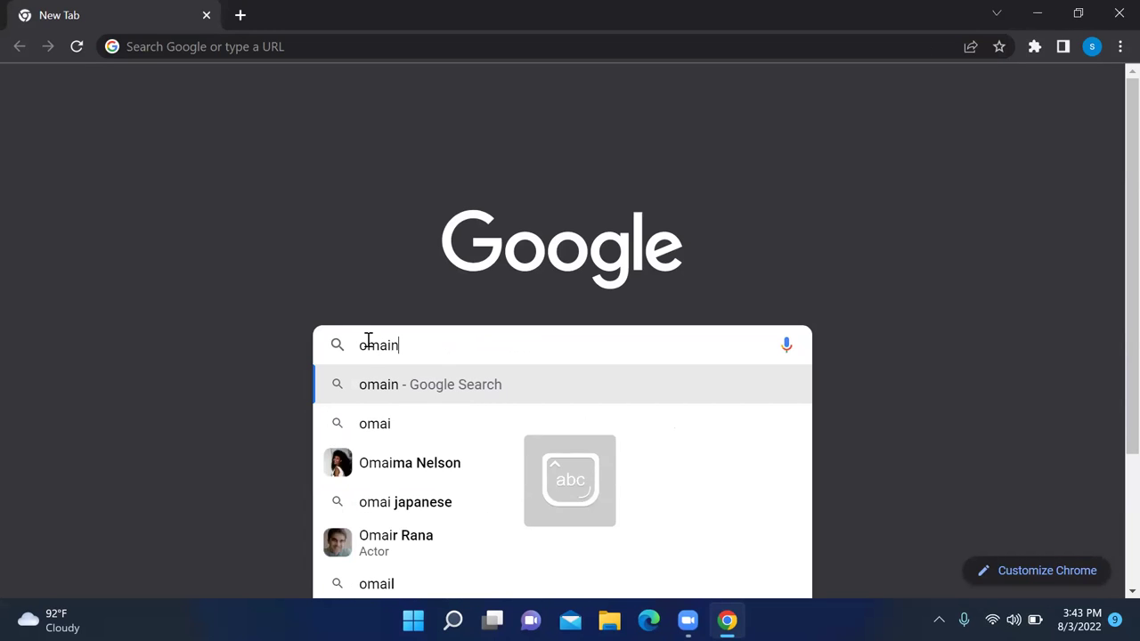
pyautogui.write('.com')
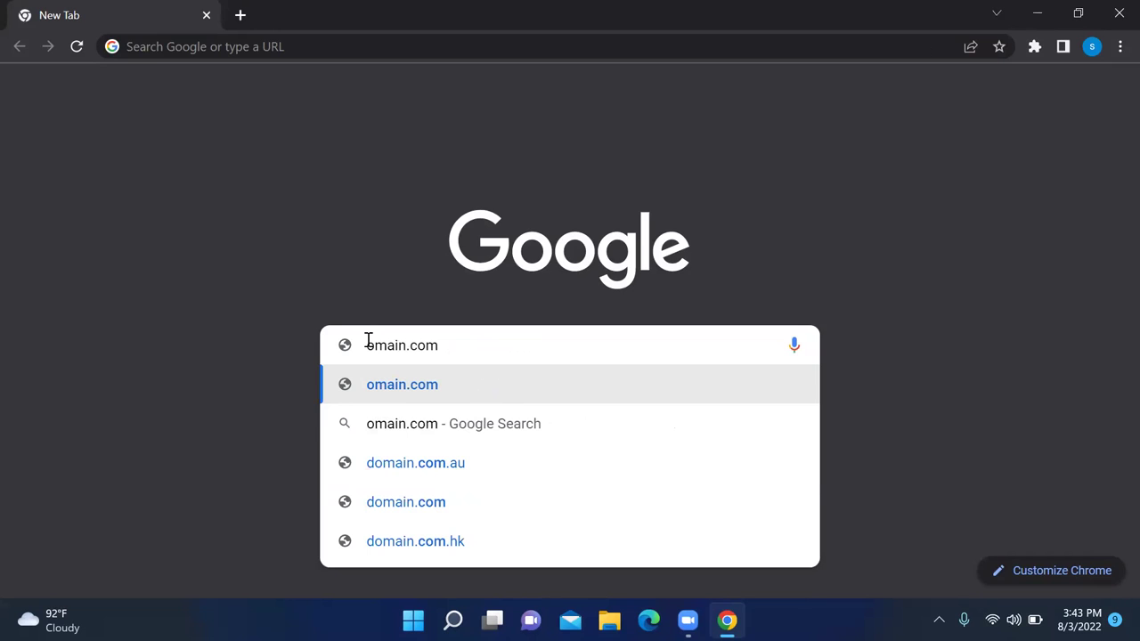
pyautogui.click(365, 345)
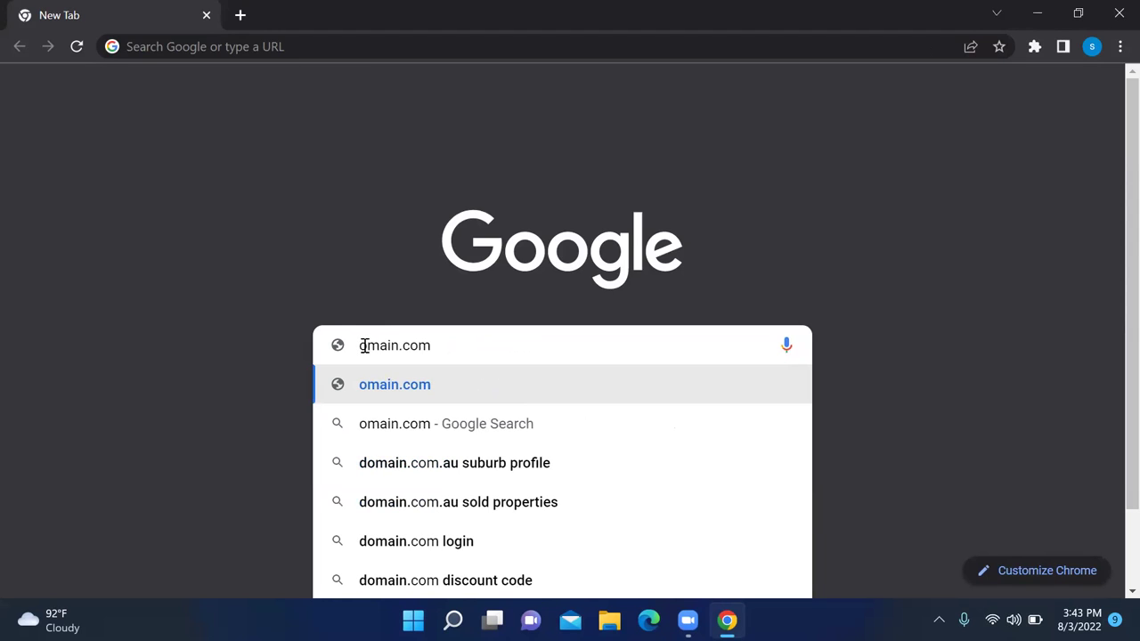
pyautogui.write('d')
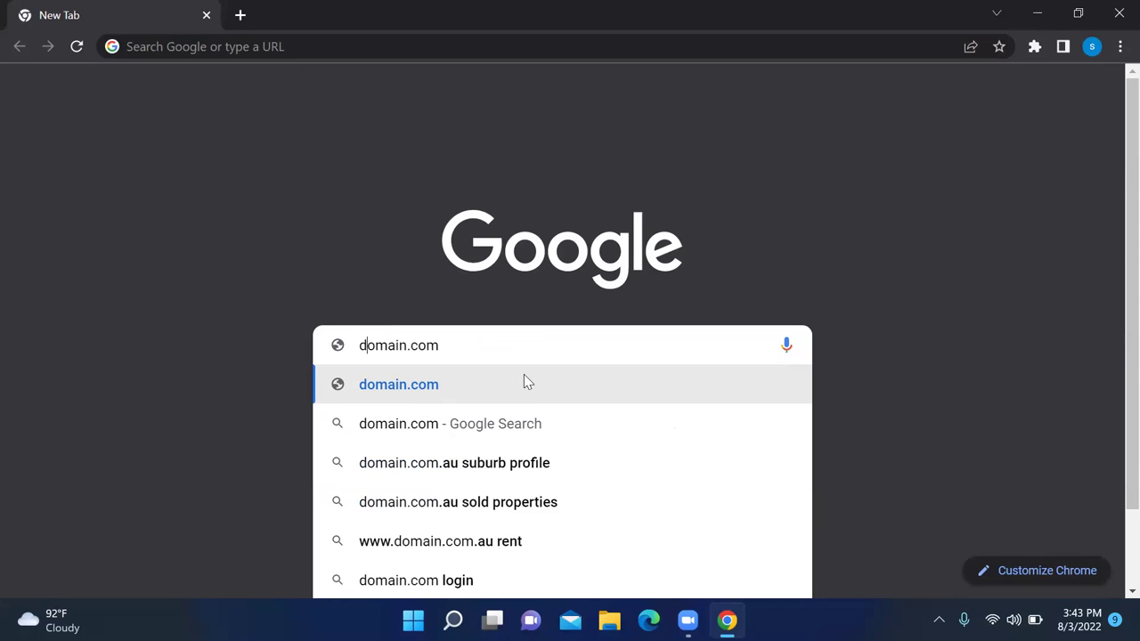
pyautogui.click(456, 396)
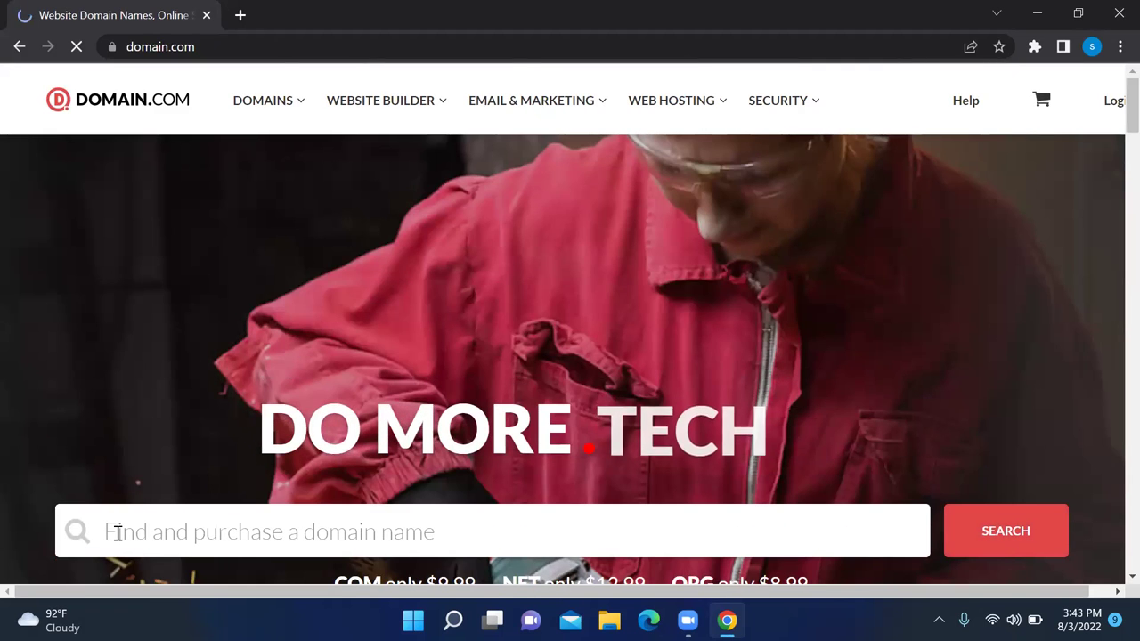
# Search for the availability of the domain "learn science.com".
pyautogui.click(118, 533)
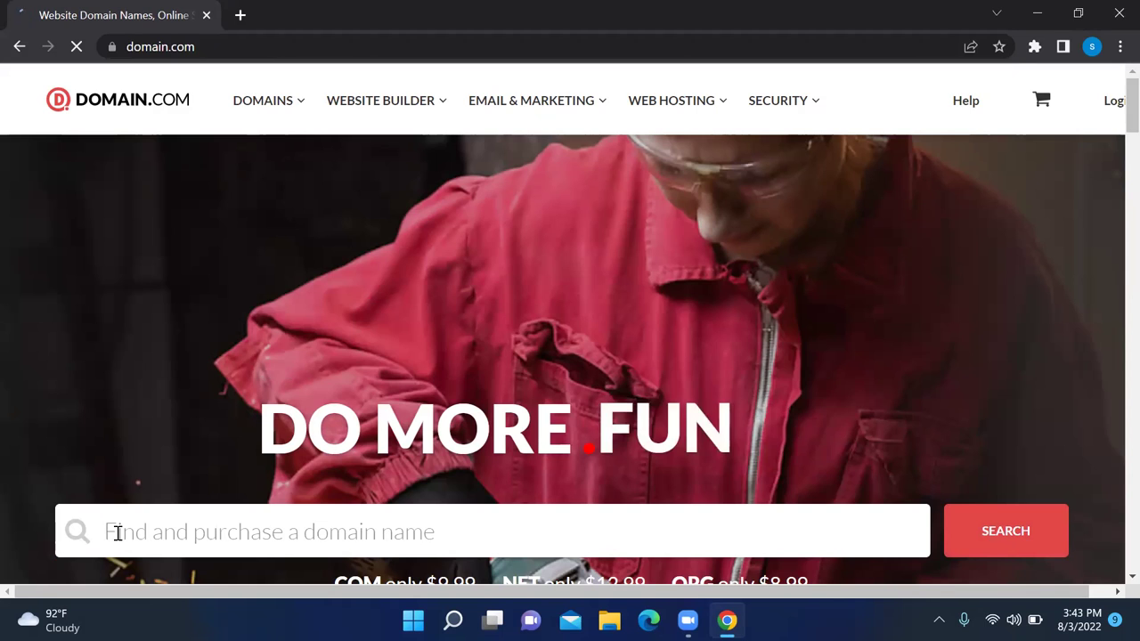
pyautogui.write('le')
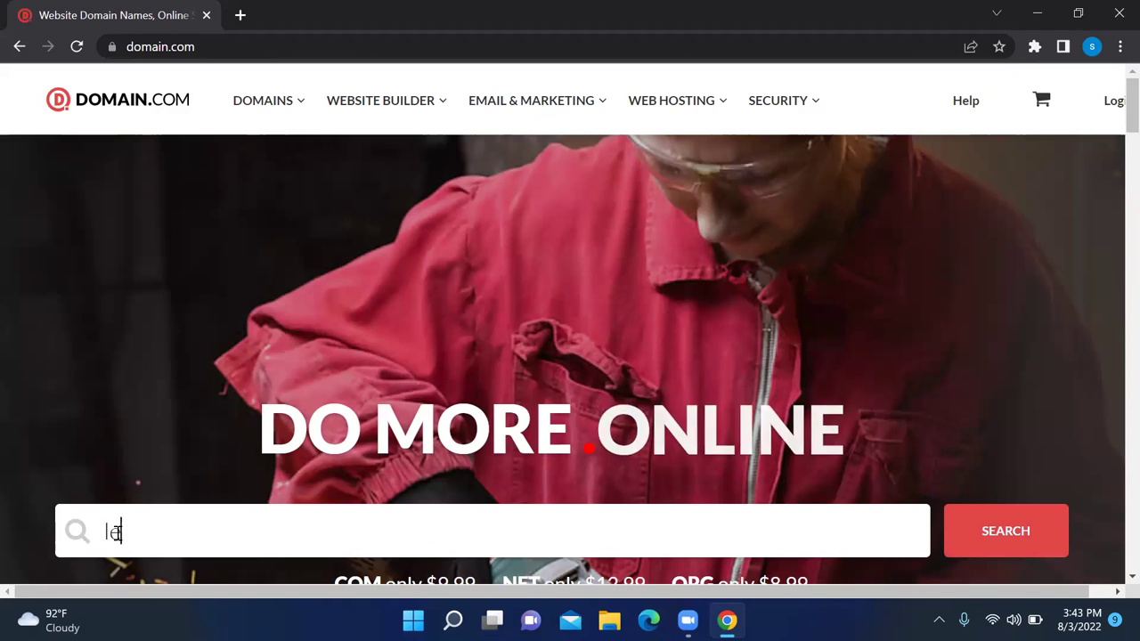
pyautogui.write('arn sg')
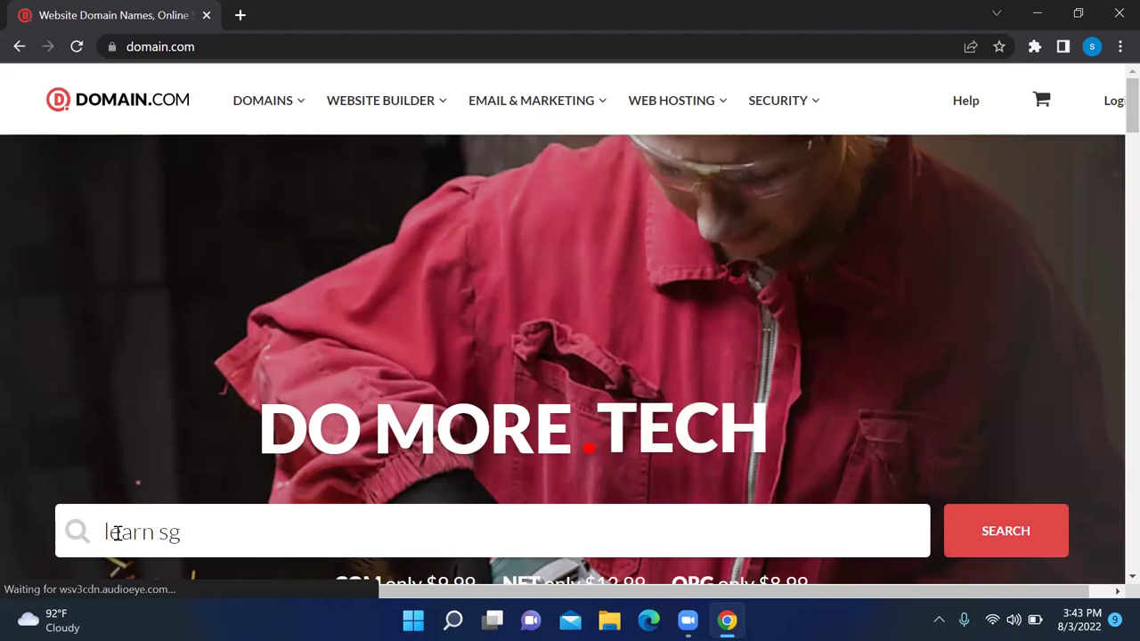
pyautogui.press('BackSpace')
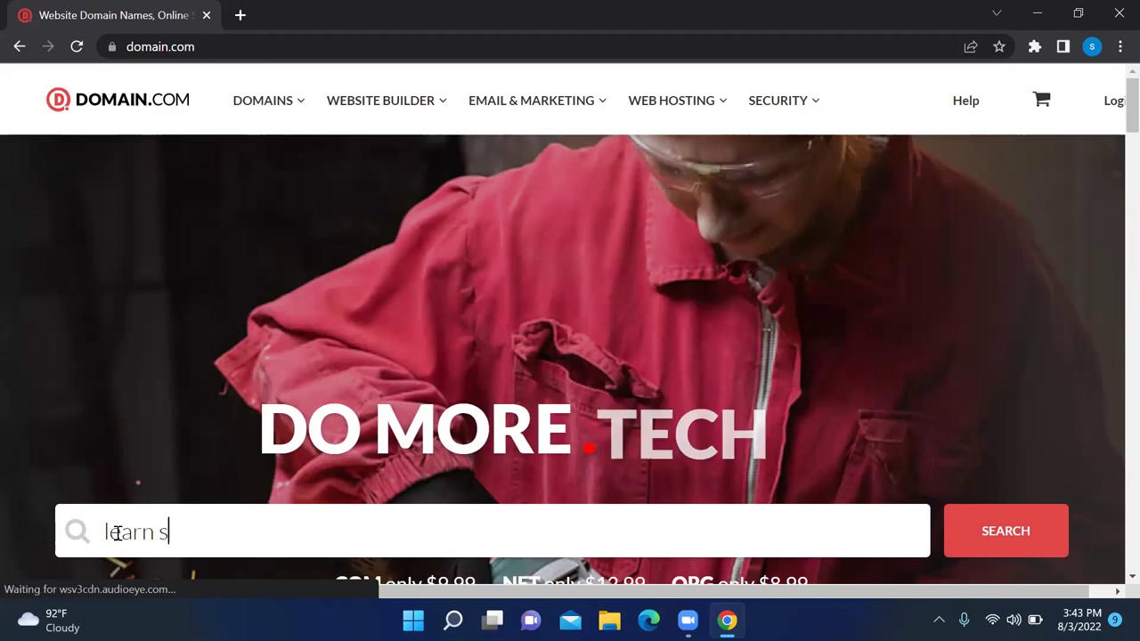
pyautogui.write('ci')
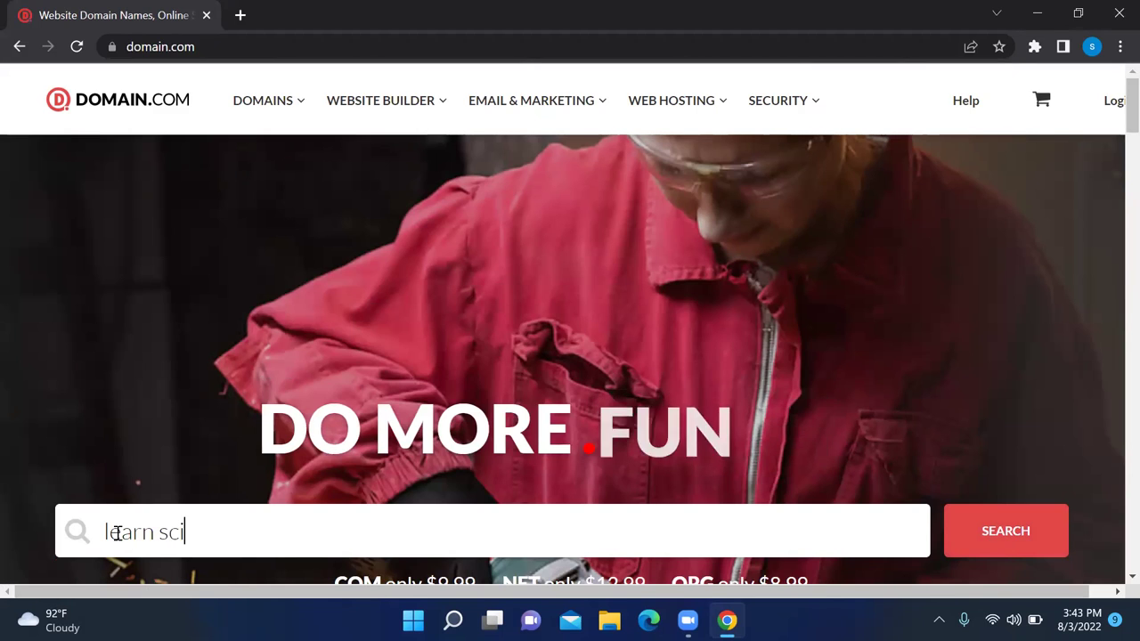
pyautogui.write('en')
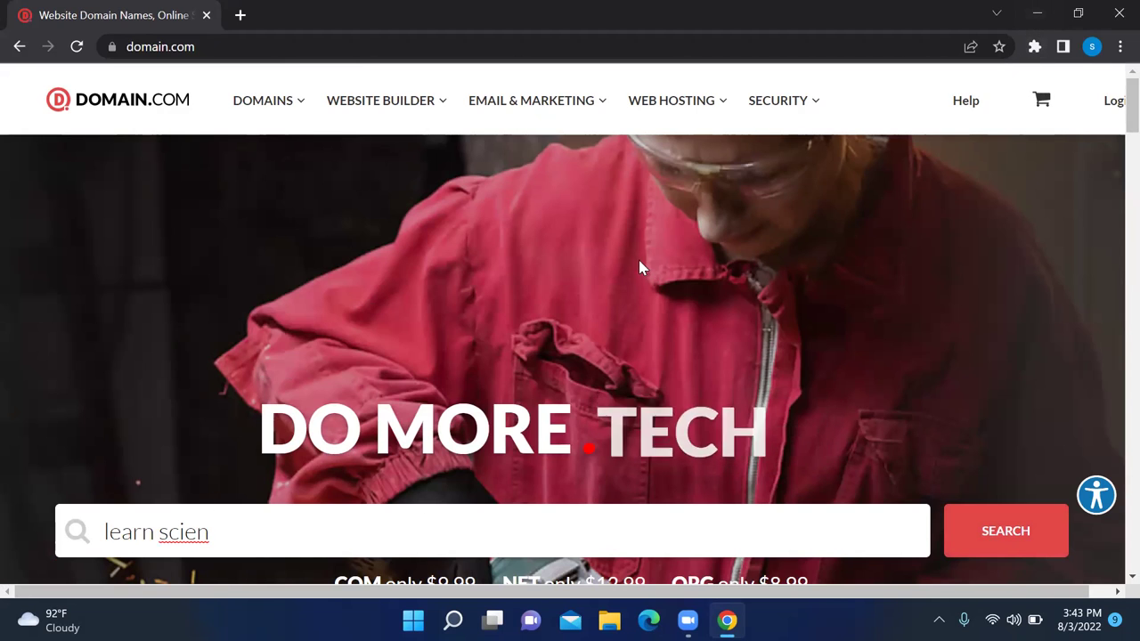
pyautogui.write('nce.com')
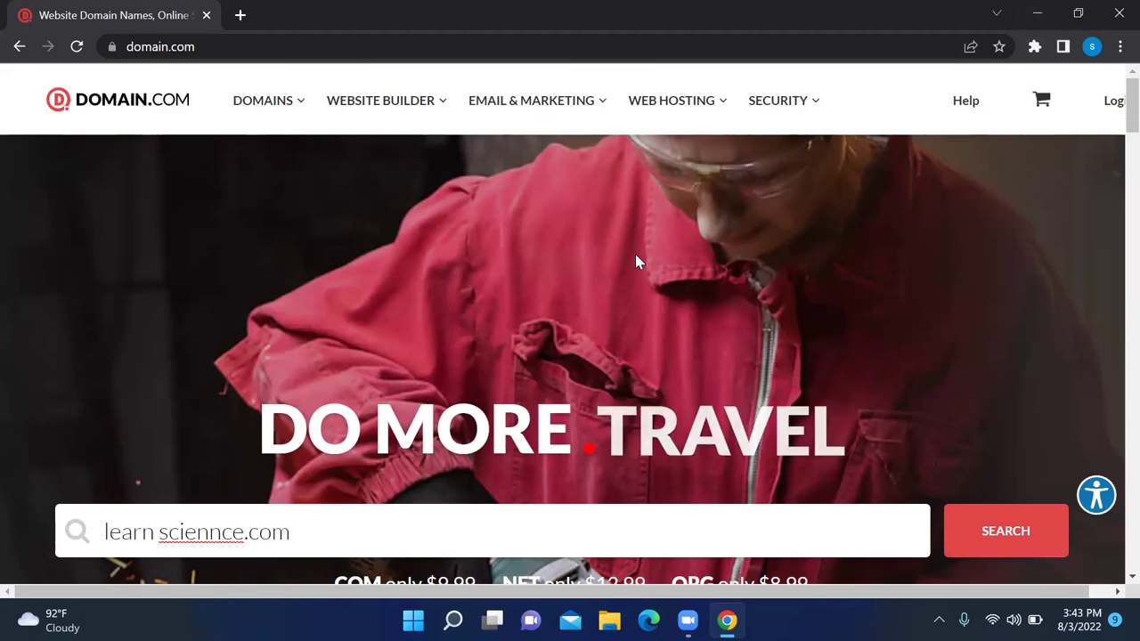
pyautogui.click(216, 532)
pyautogui.press('BackSpace')
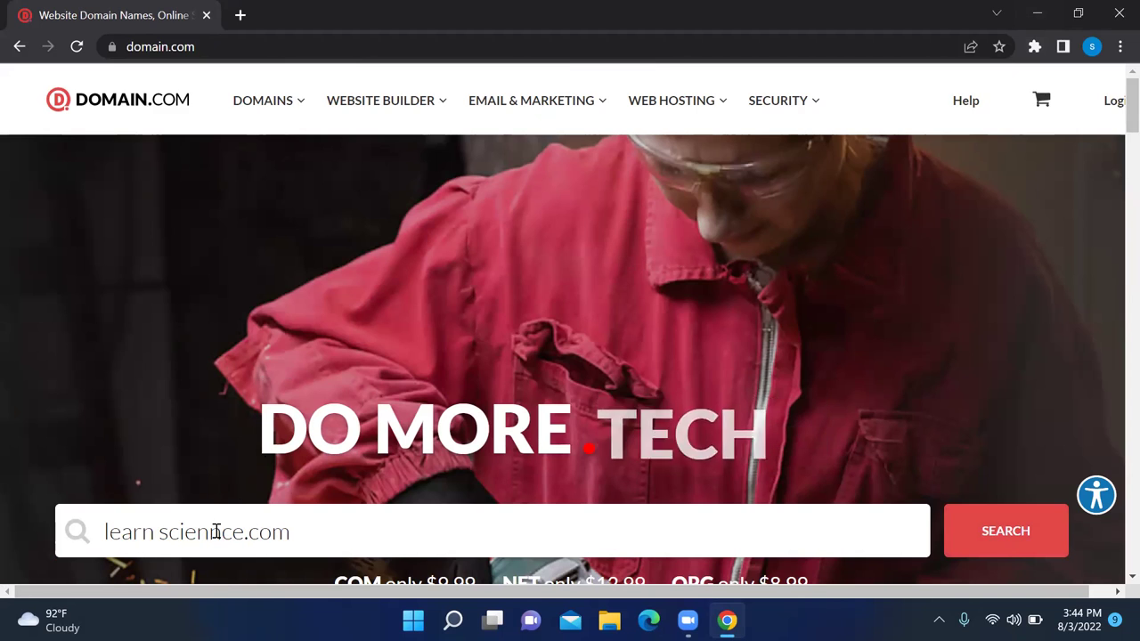
pyautogui.press('BackSpace')
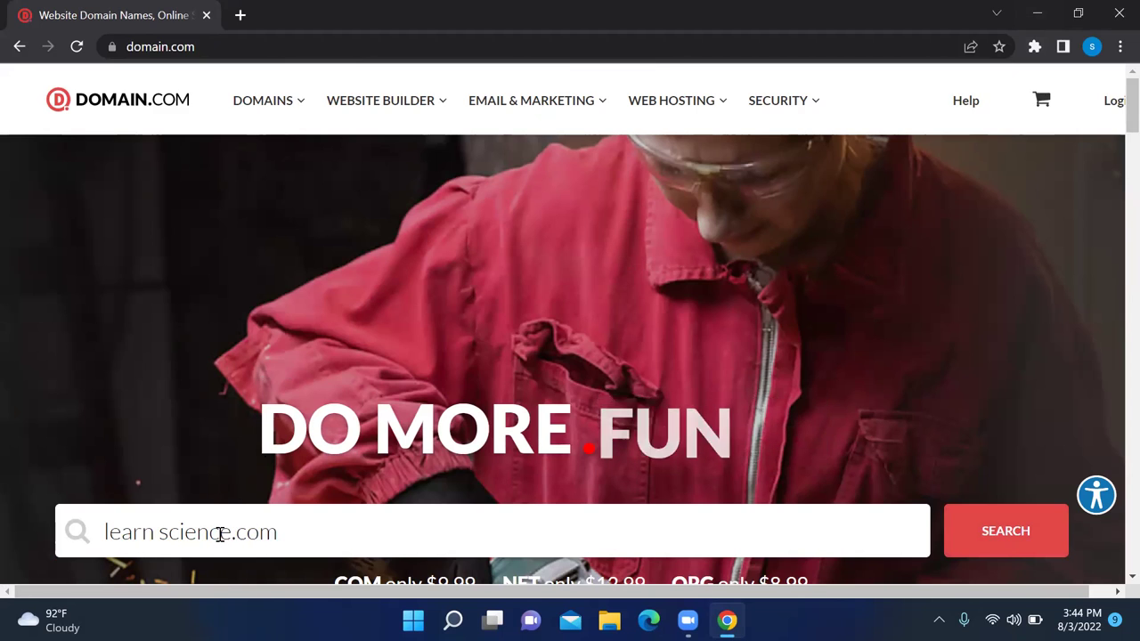
pyautogui.click(278, 535)
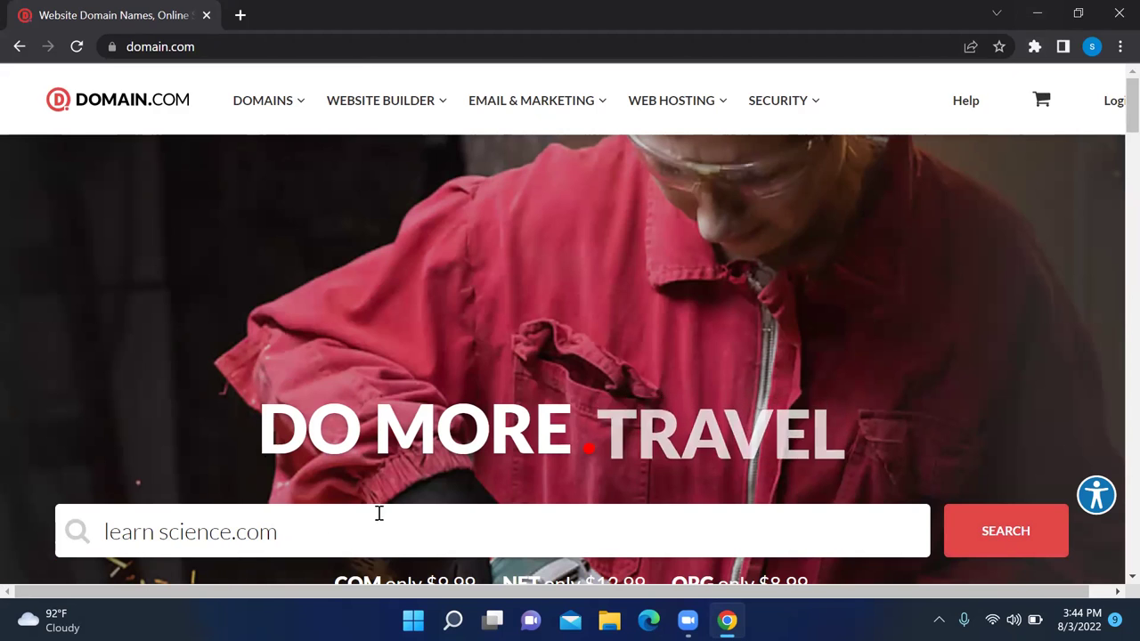
pyautogui.click(972, 532)
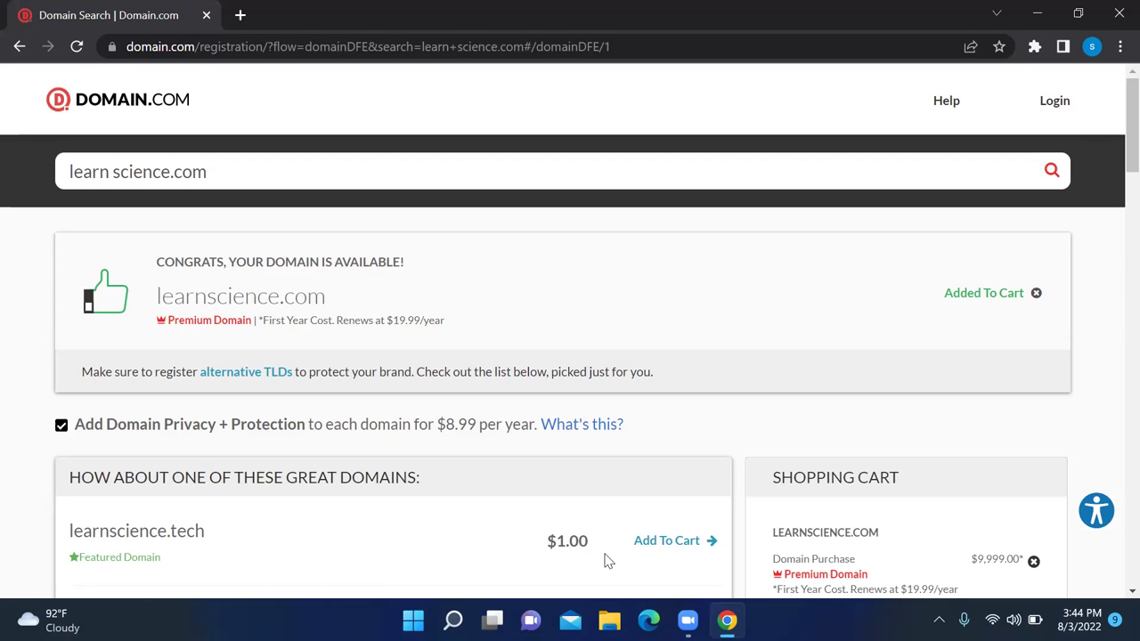
# Look over the suggested alternative domains and prices, then add learnscience.tech to the cart.
pyautogui.scroll(-3, 608, 561)
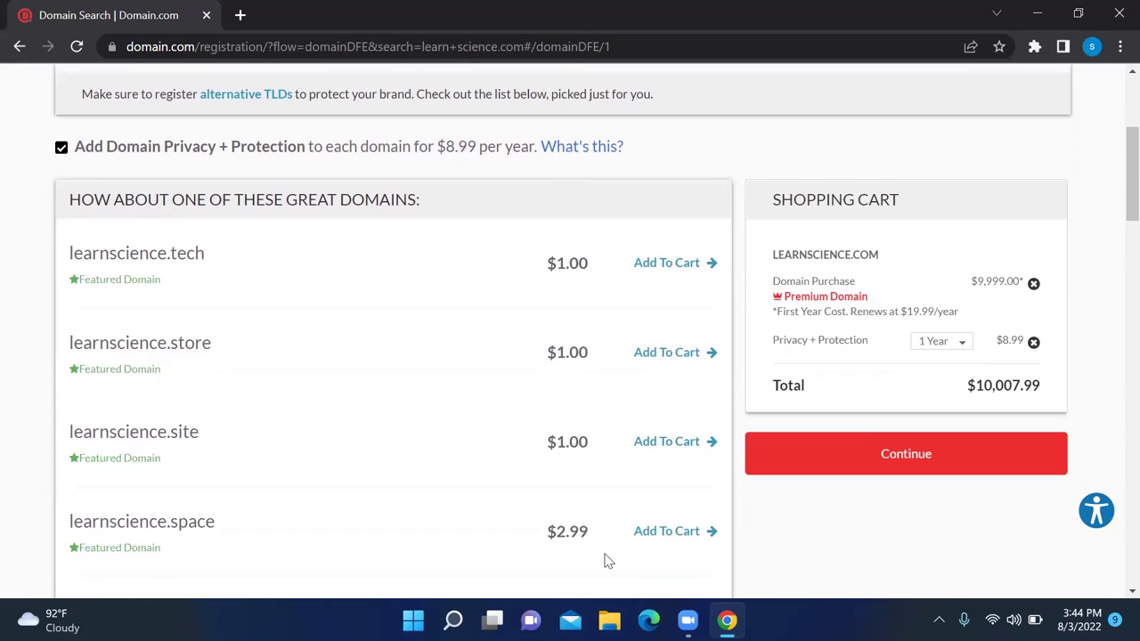
pyautogui.scroll(-2, 608, 561)
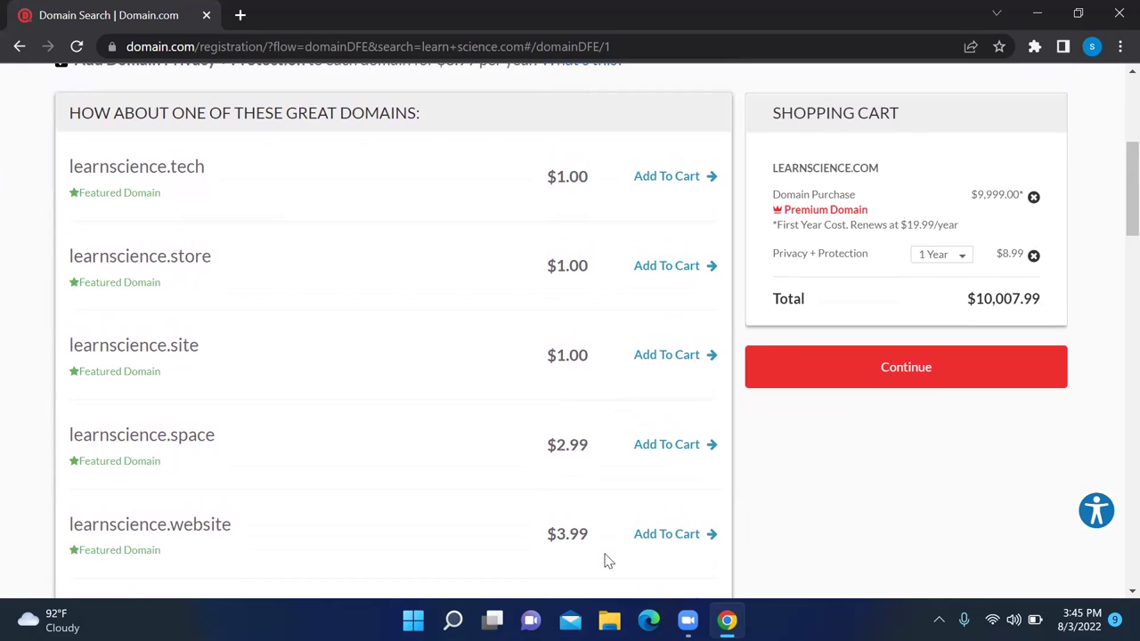
pyautogui.scroll(-2, 606, 560)
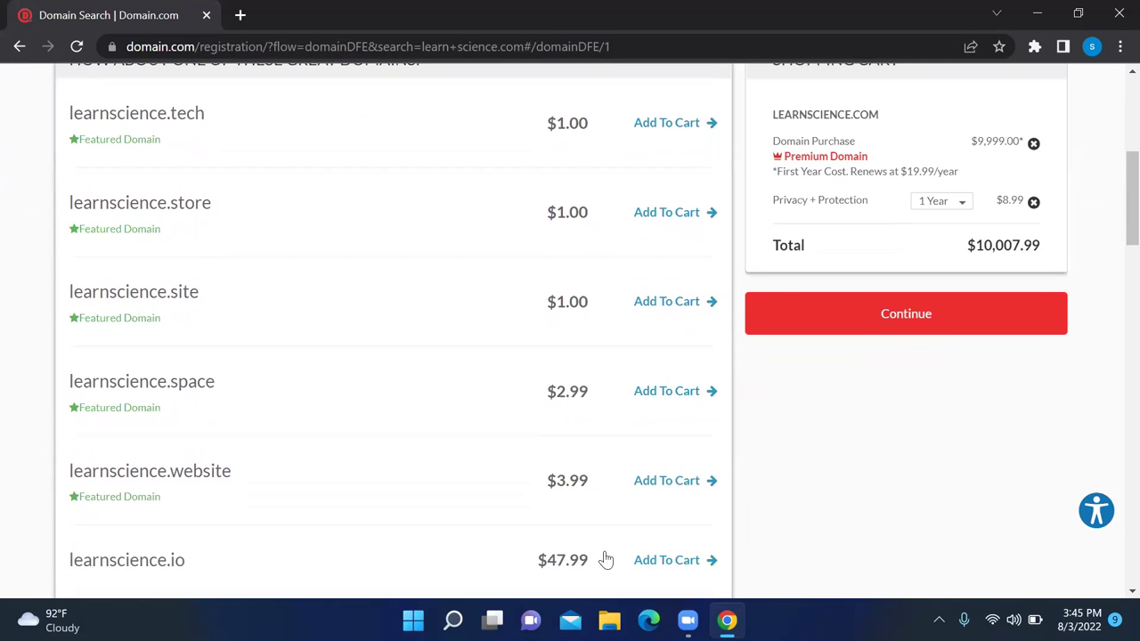
pyautogui.scroll(1, 606, 559)
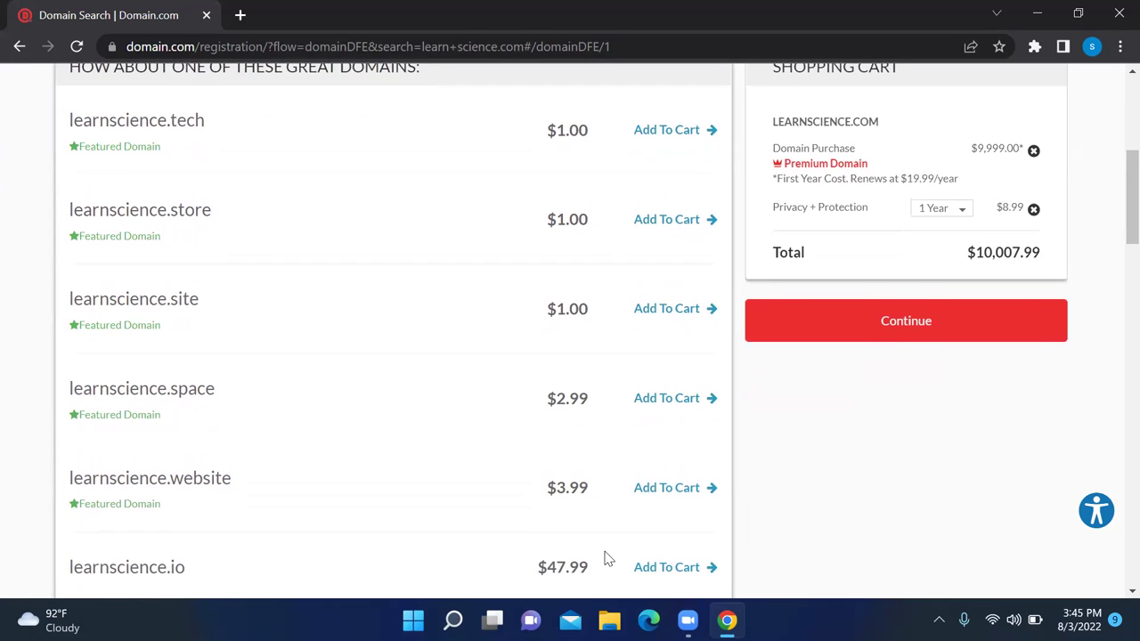
pyautogui.scroll(1, 605, 559)
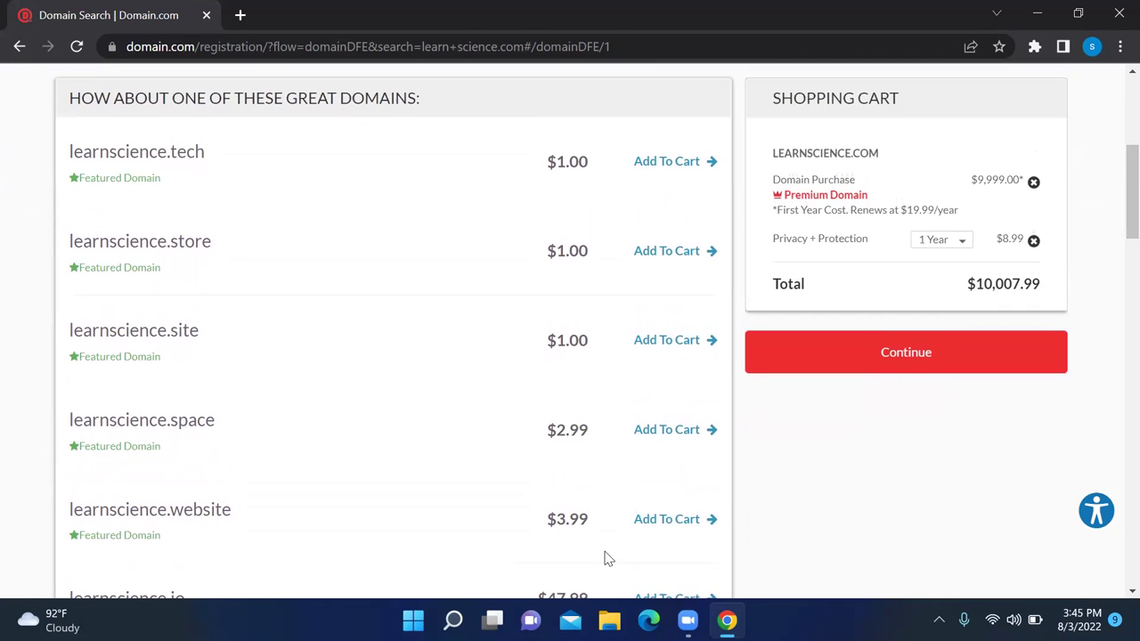
pyautogui.scroll(3, 605, 560)
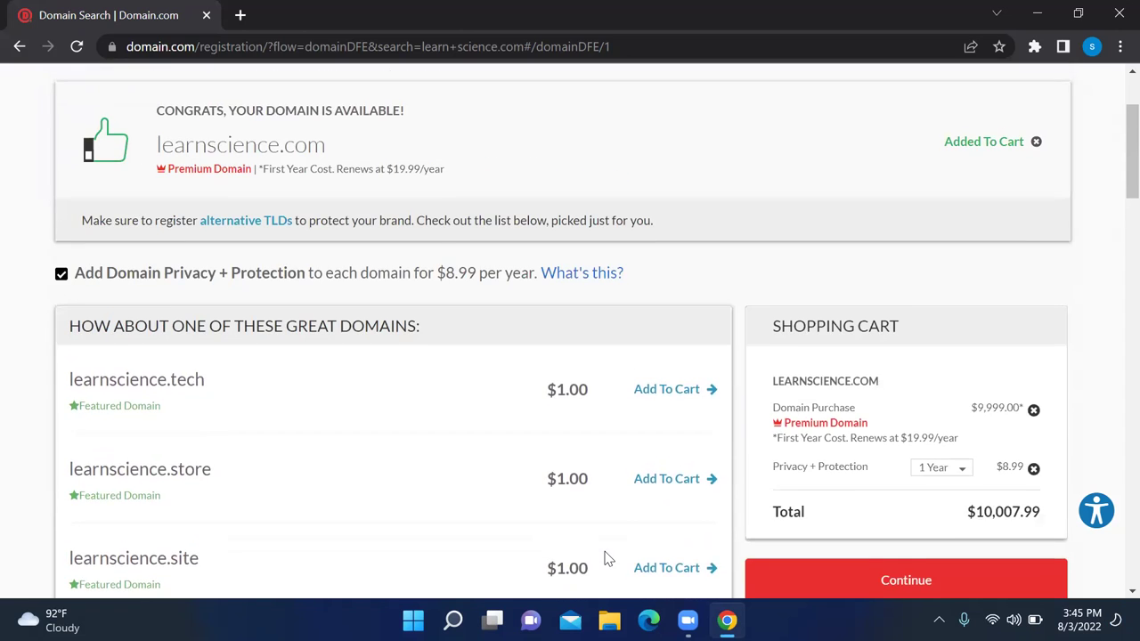
pyautogui.scroll(1, 605, 559)
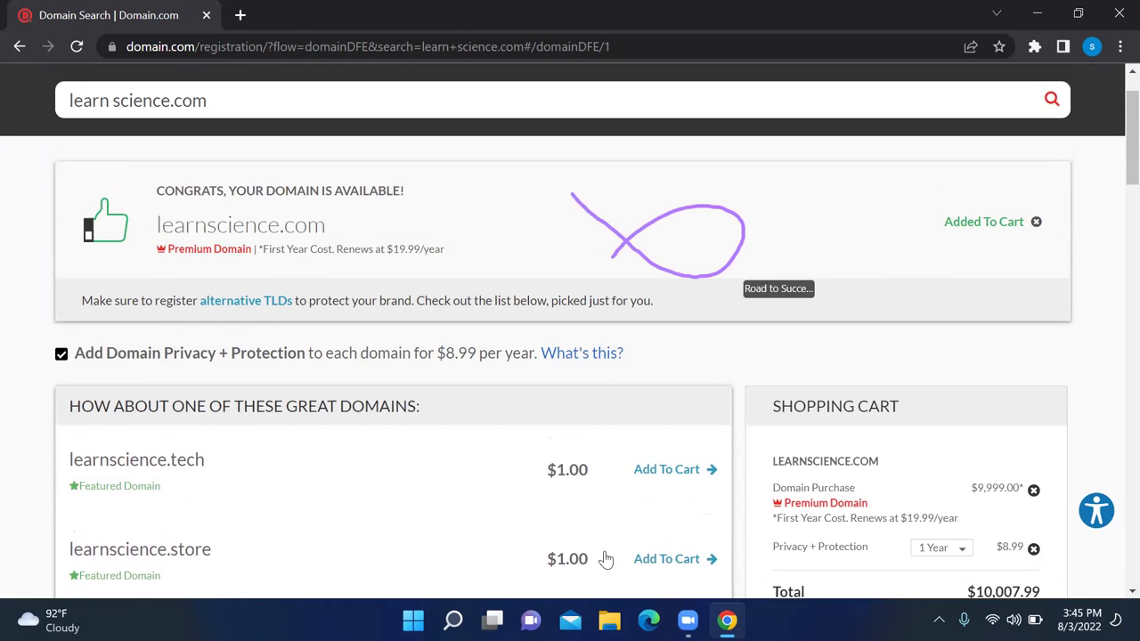
pyautogui.click(677, 469)
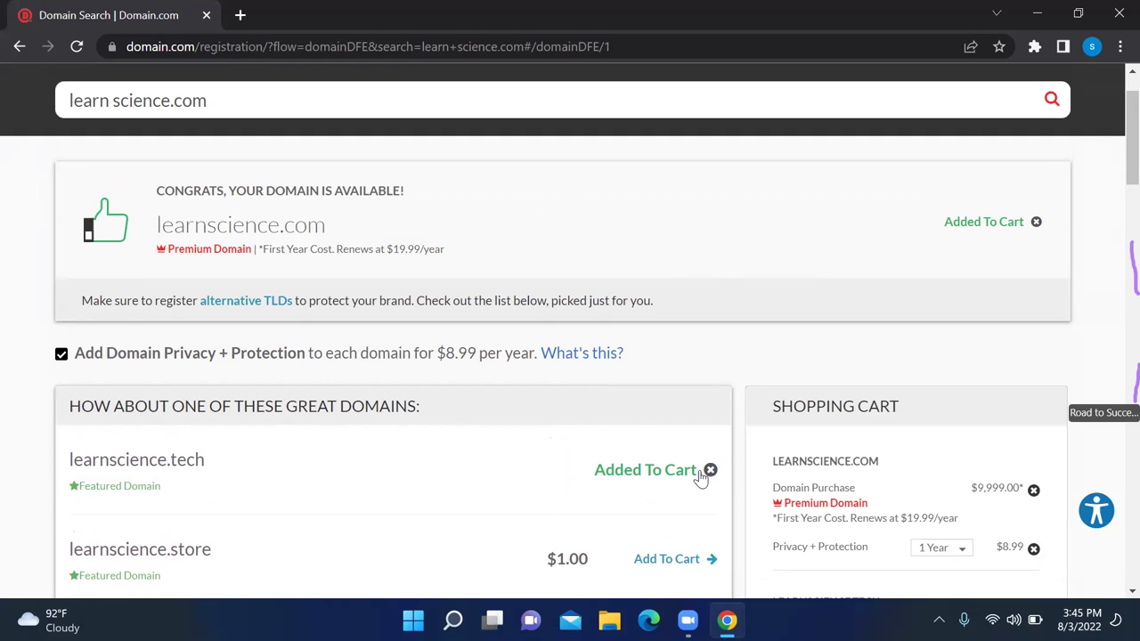
# Remove the premium domain learnscience.com from the shopping cart.
pyautogui.scroll(-1, 700, 478)
pyautogui.scroll(-1, 703, 478)
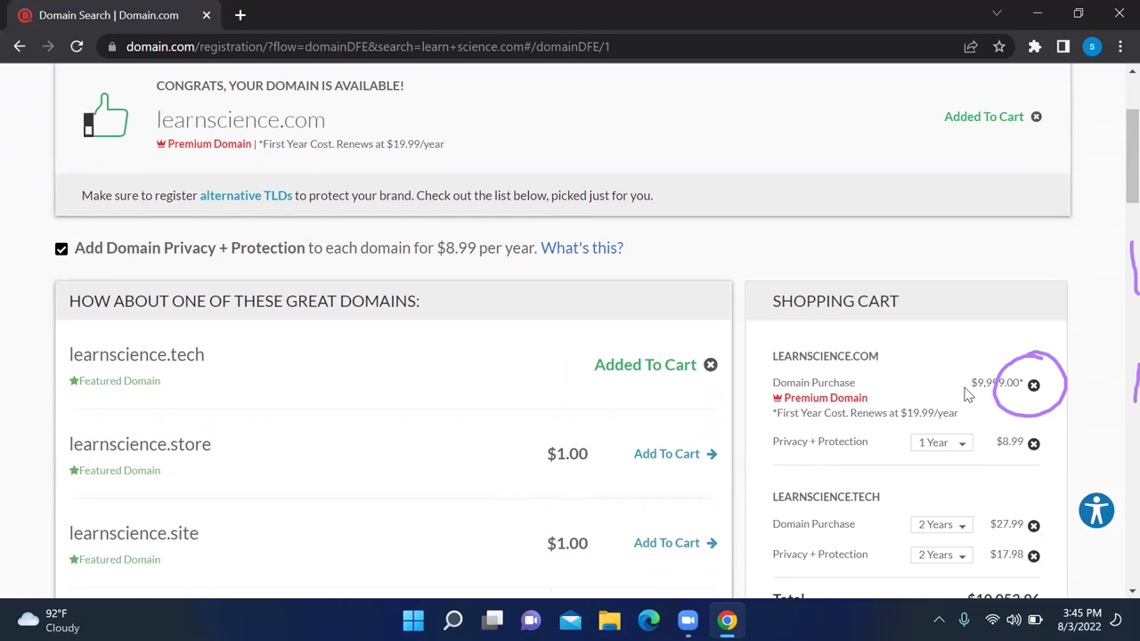
pyautogui.click(1034, 386)
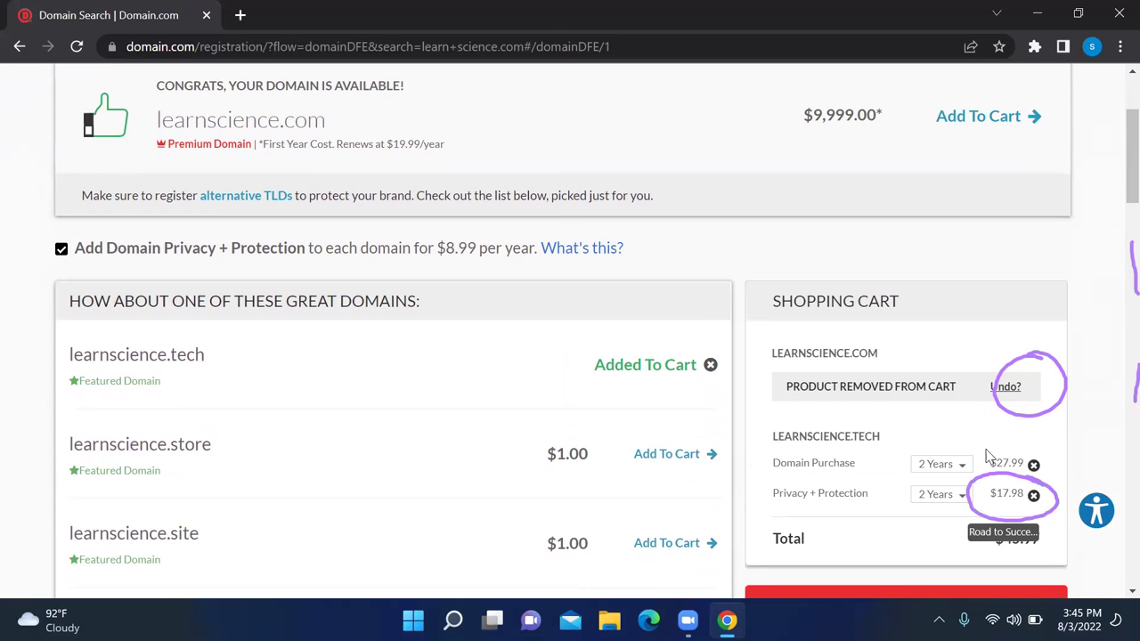
# Remove Privacy + Protection for learnscience.tech from the shopping cart and confirm the removal.
pyautogui.click(1032, 496)
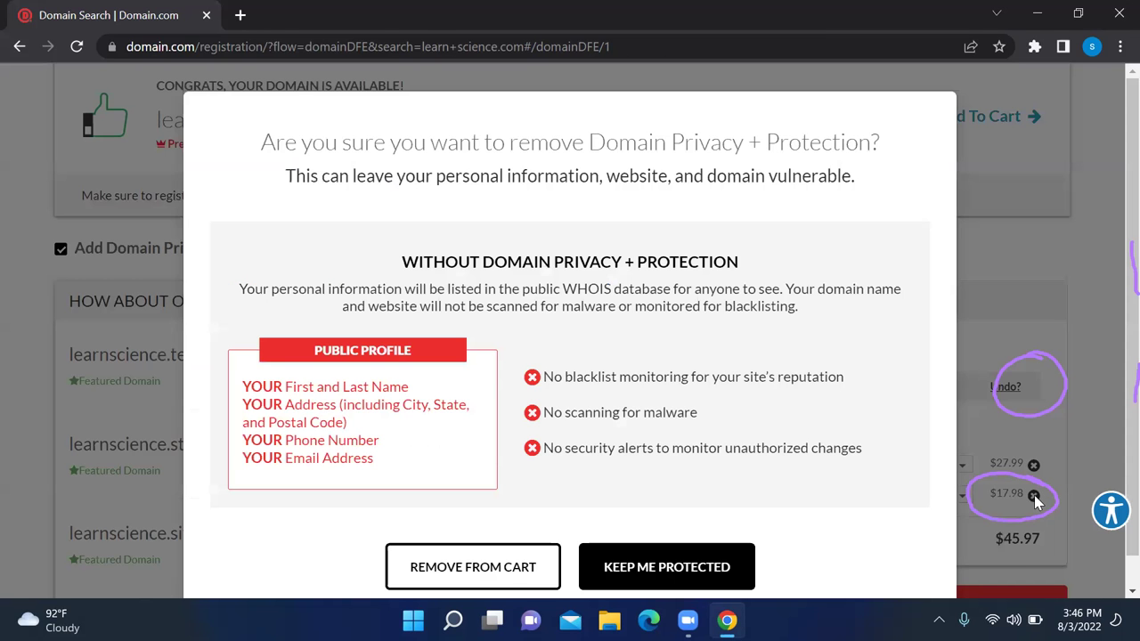
pyautogui.moveTo(461, 438); pyautogui.dragTo(405, 491)
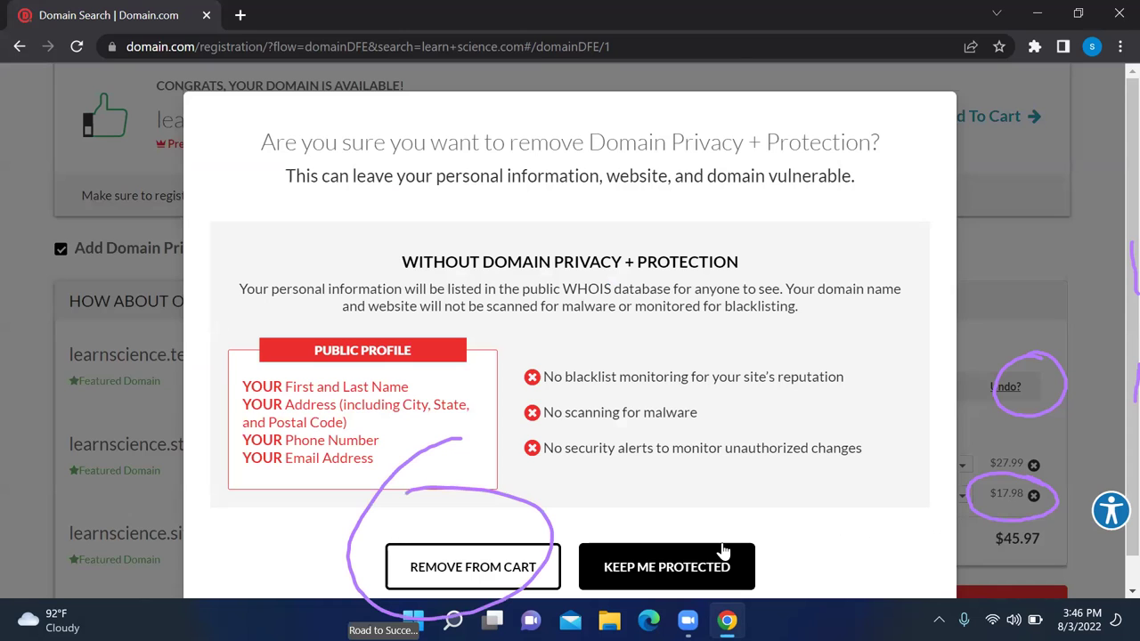
pyautogui.click(492, 575)
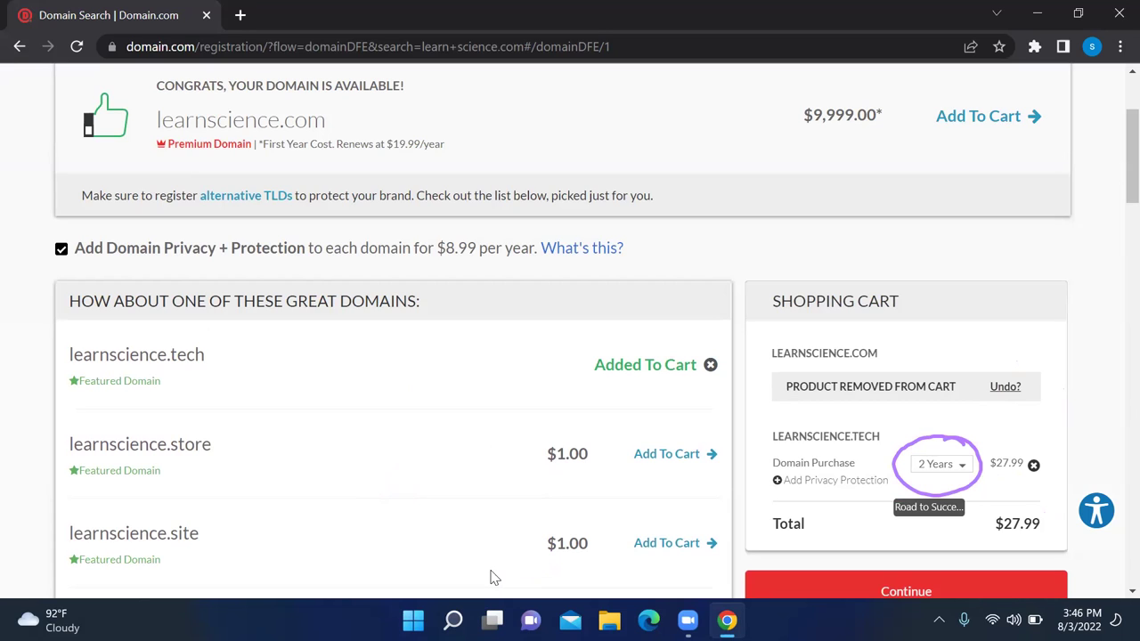
# Set the purchase term of learnscience.tech to 1 Year and continue to the domain add-ons.
pyautogui.click(960, 466)
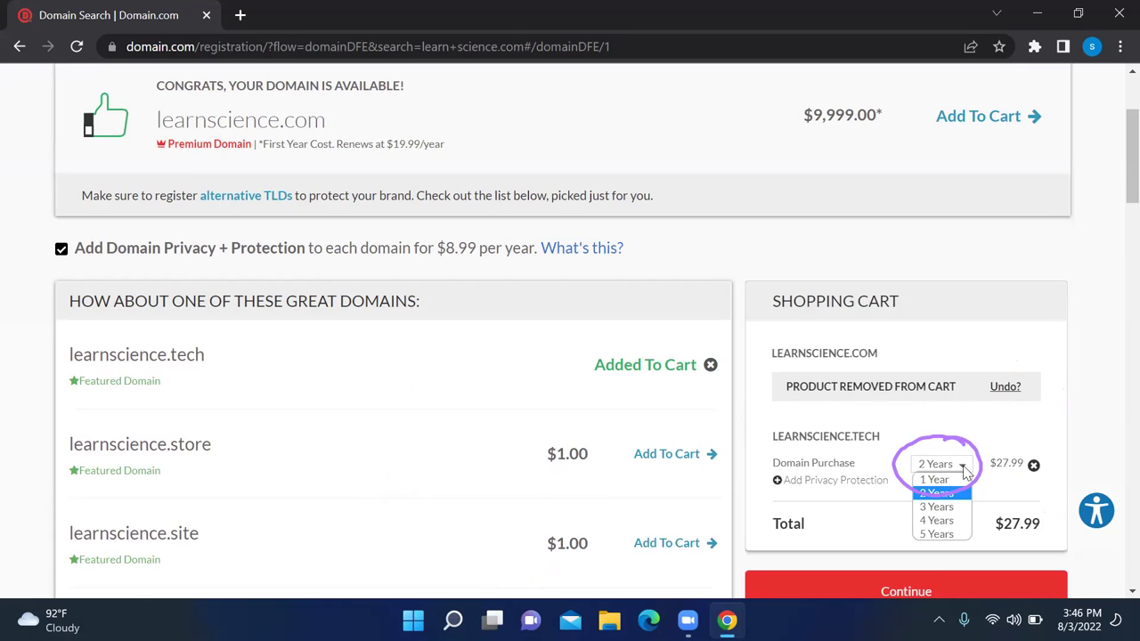
pyautogui.click(947, 481)
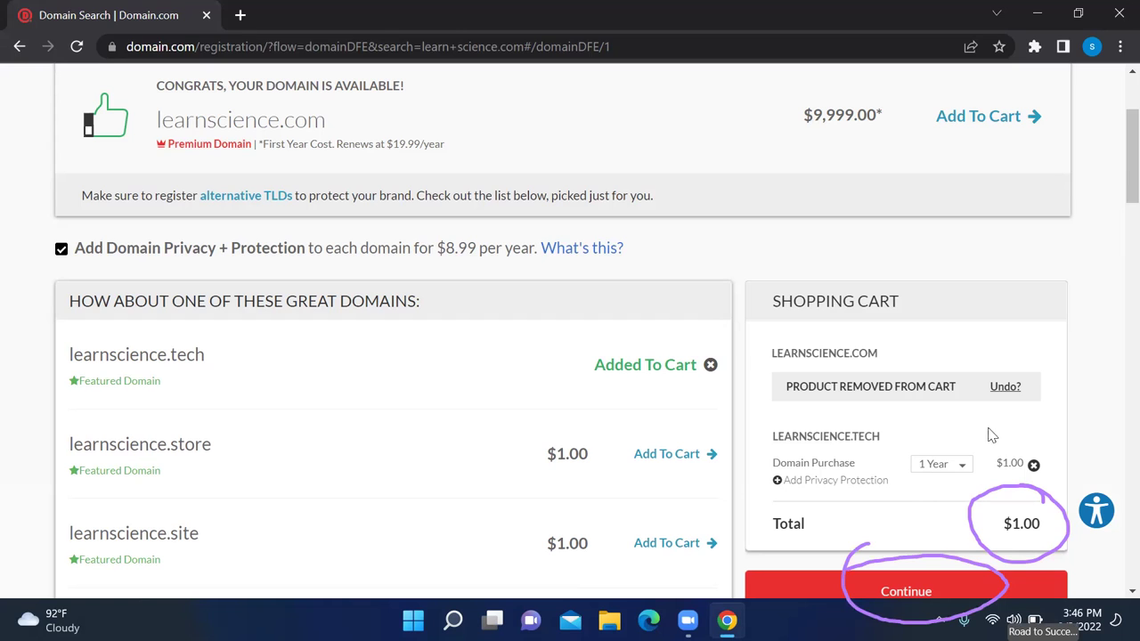
pyautogui.scroll(-1, 926, 517)
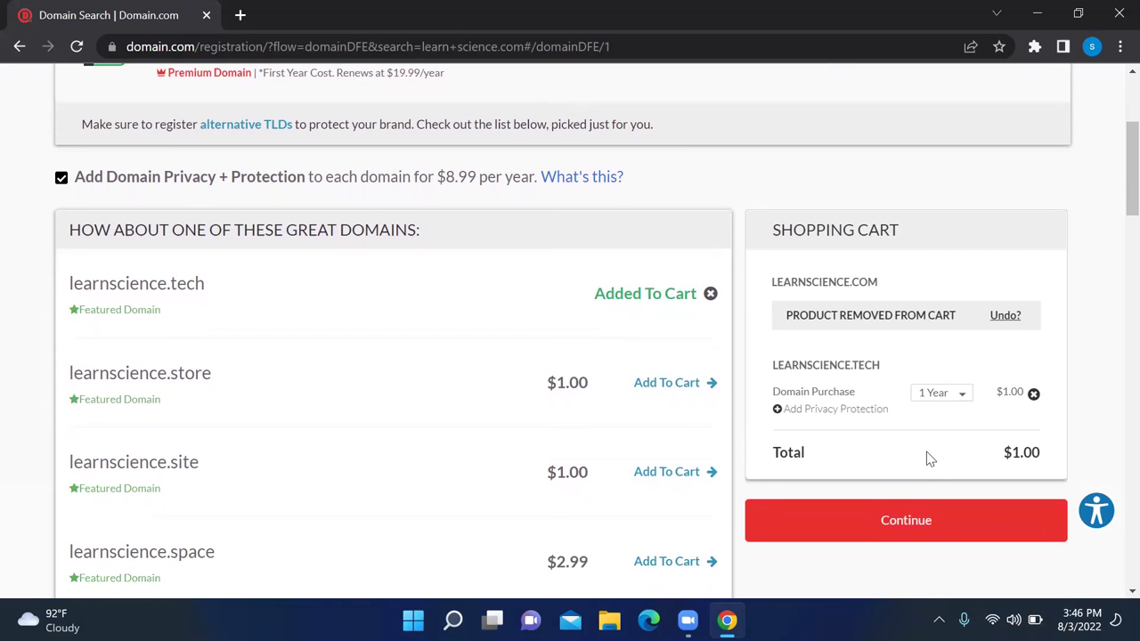
pyautogui.click(924, 528)
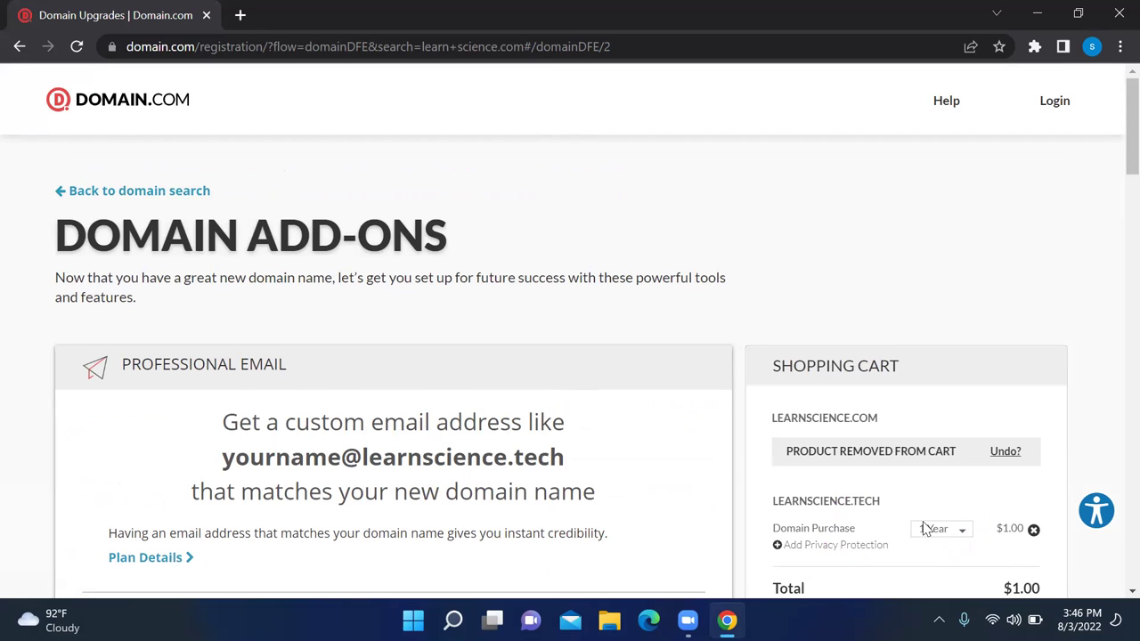
# Proceed to billing without choosing any add-ons and look over the billing information form.
pyautogui.scroll(-3, 925, 528)
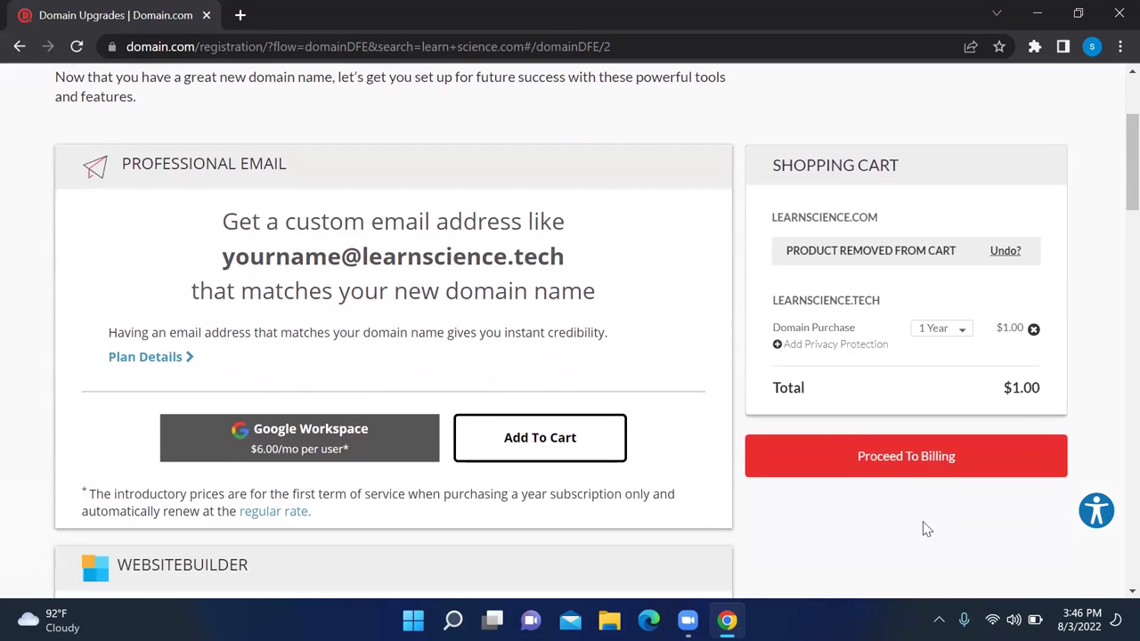
pyautogui.scroll(-1, 924, 528)
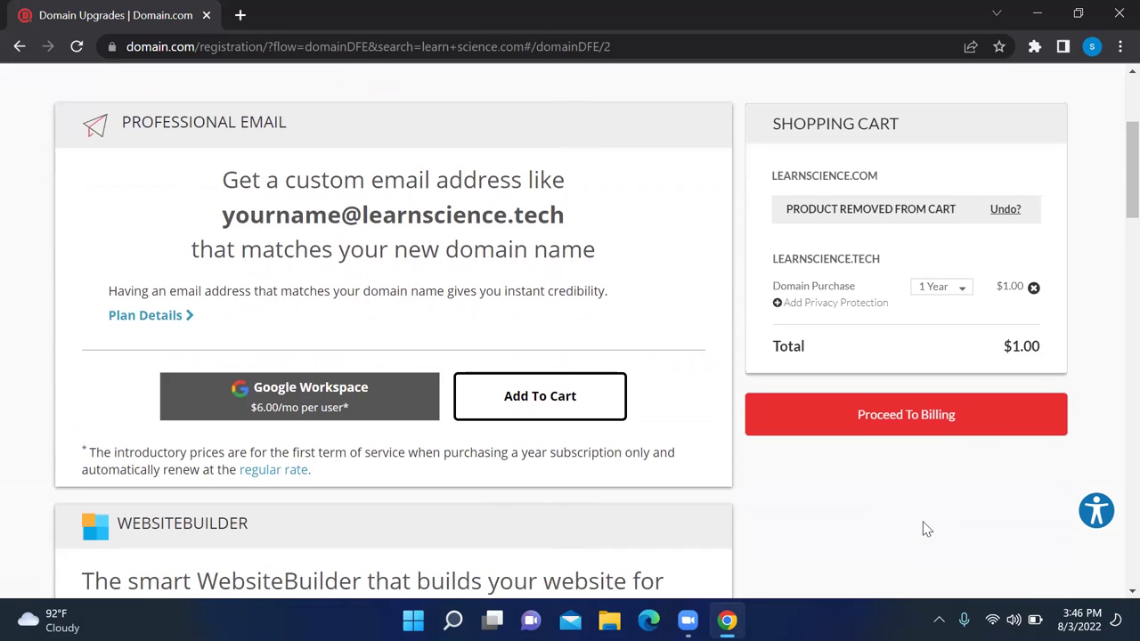
pyautogui.click(933, 425)
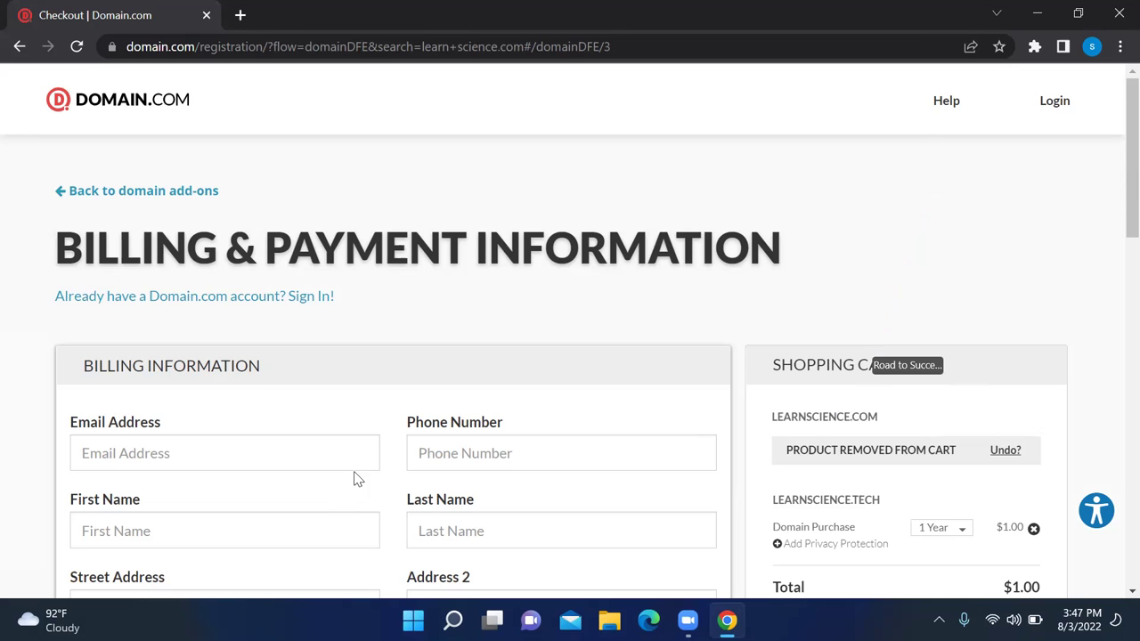
pyautogui.scroll(-2, 293, 476)
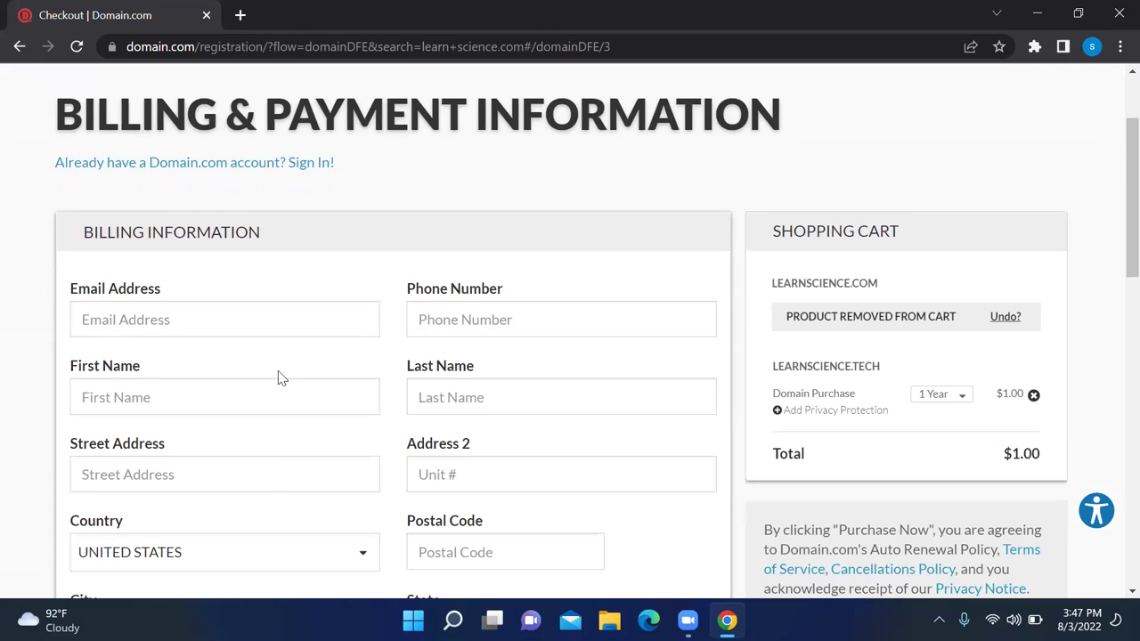
pyautogui.scroll(-1, 410, 488)
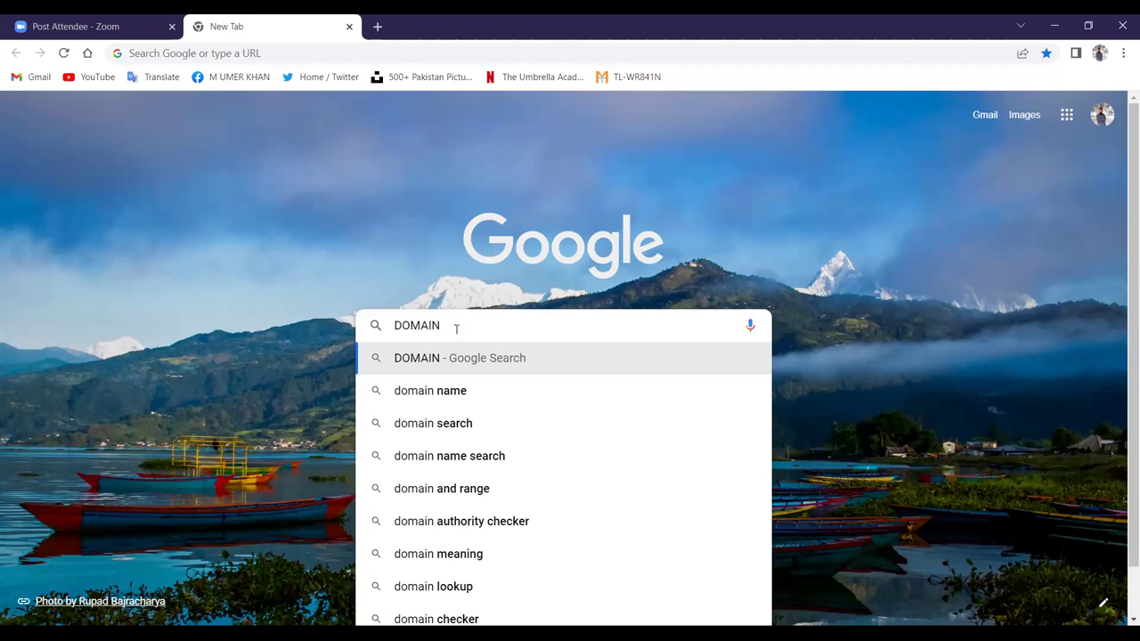
# Complete the address as DOMAIN.COM in the new browser tab and open the website.
pyautogui.write('.COM')
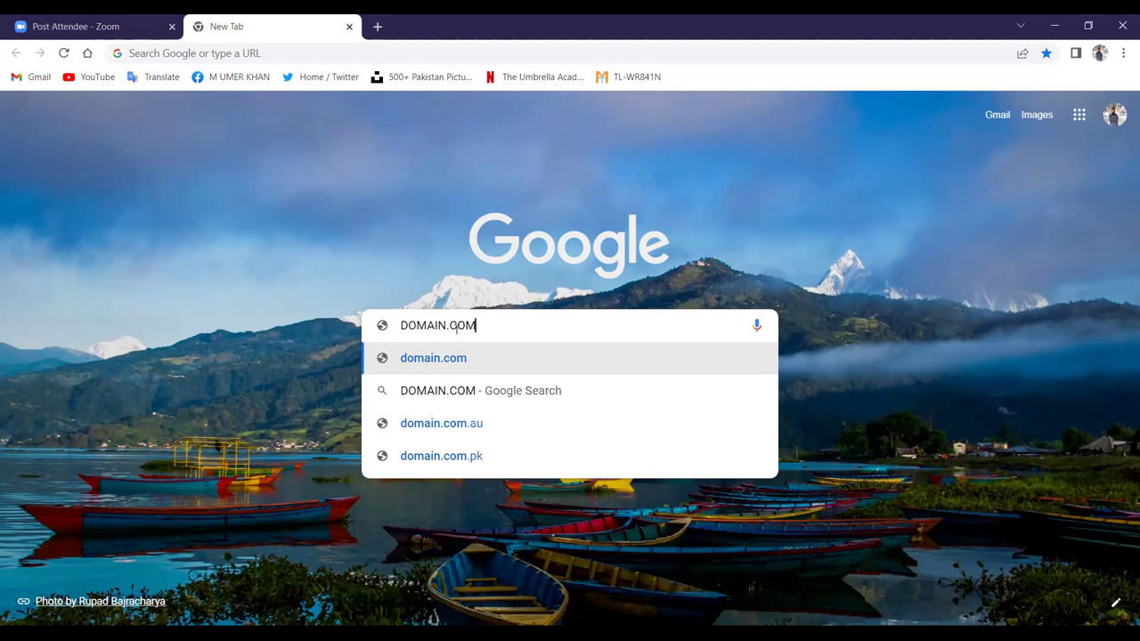
pyautogui.press('Return')
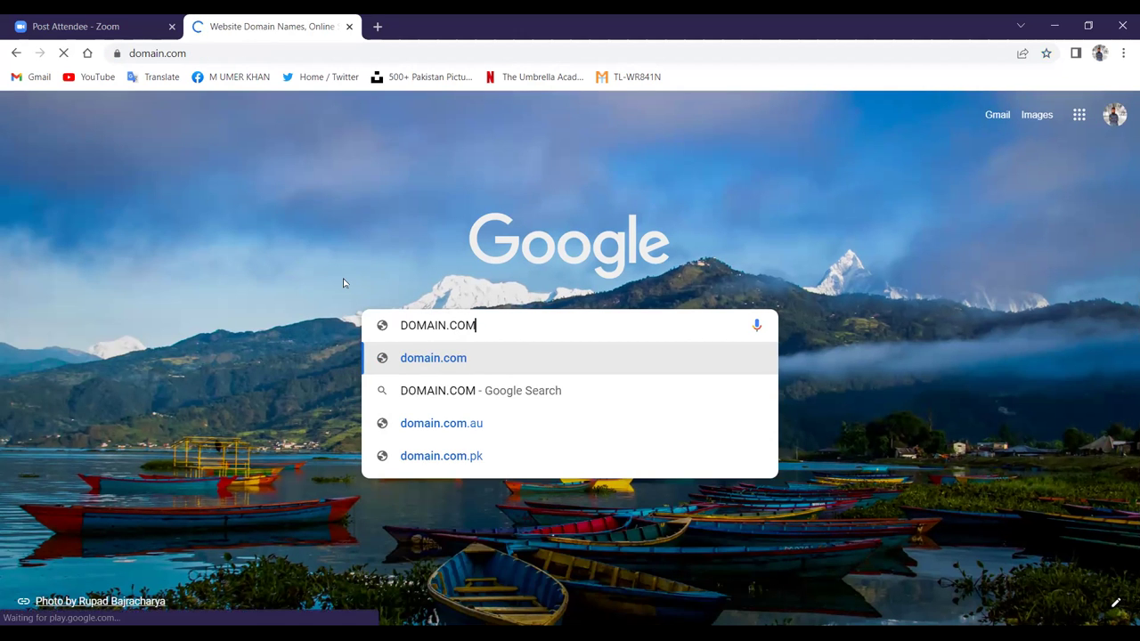
pyautogui.scroll(-2, 343, 287)
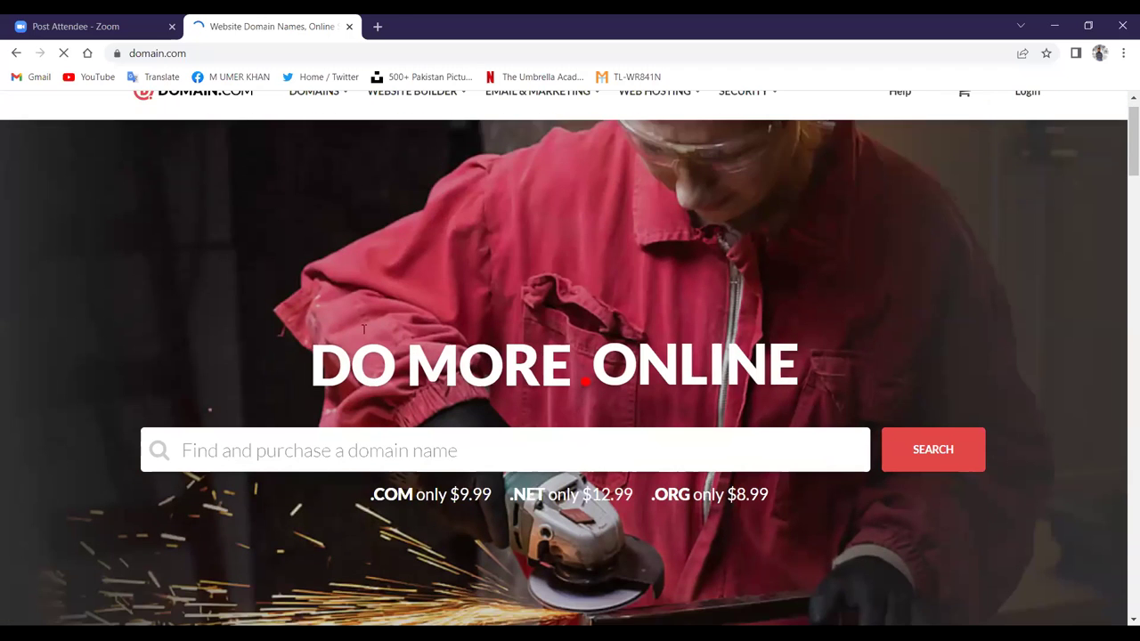
pyautogui.click(363, 325)
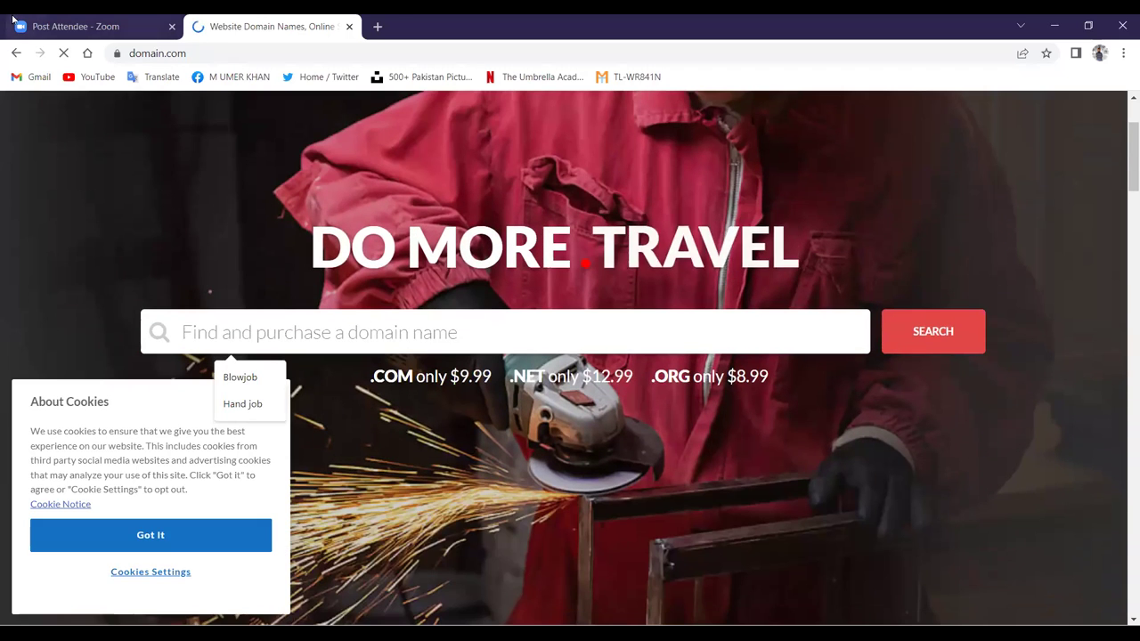
pyautogui.click(45, 26)
pyautogui.scroll(-2, 400, 400)
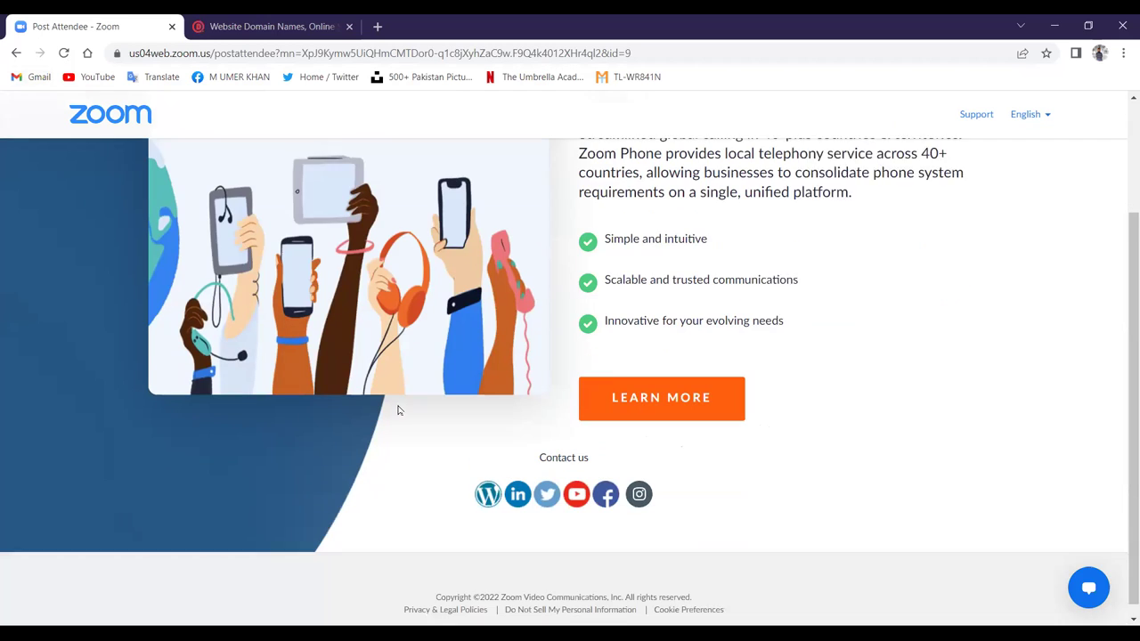
pyautogui.scroll(2, 397, 410)
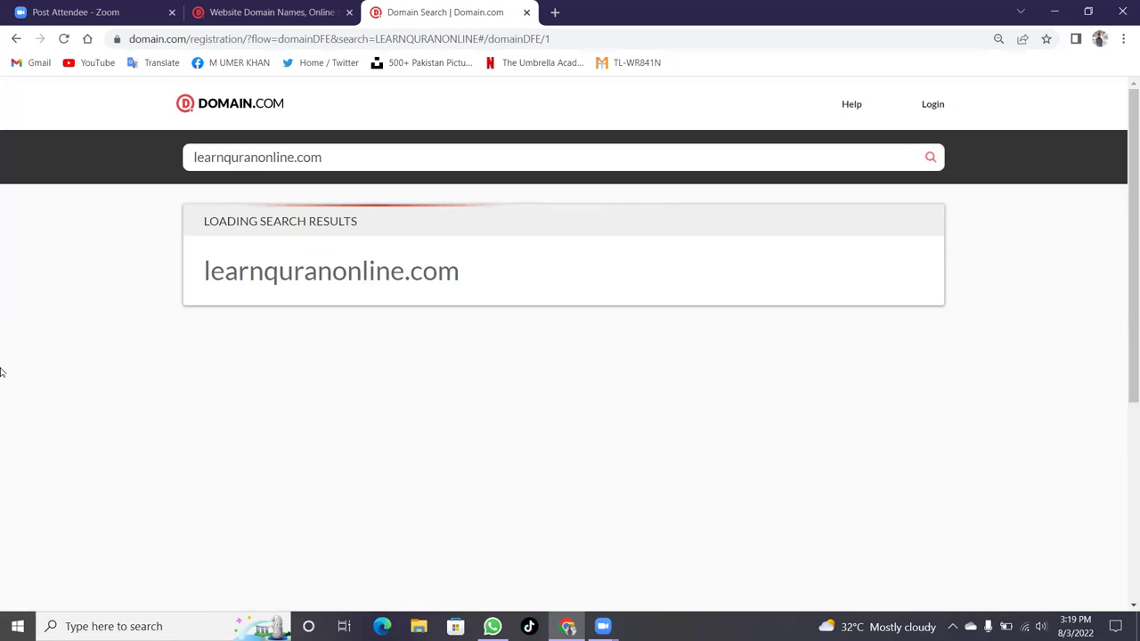
# Check the search result for learnquranonline.com and try to add the suggested learnquranonline.org to the shopping cart.
pyautogui.scroll(-1, 56, 338)
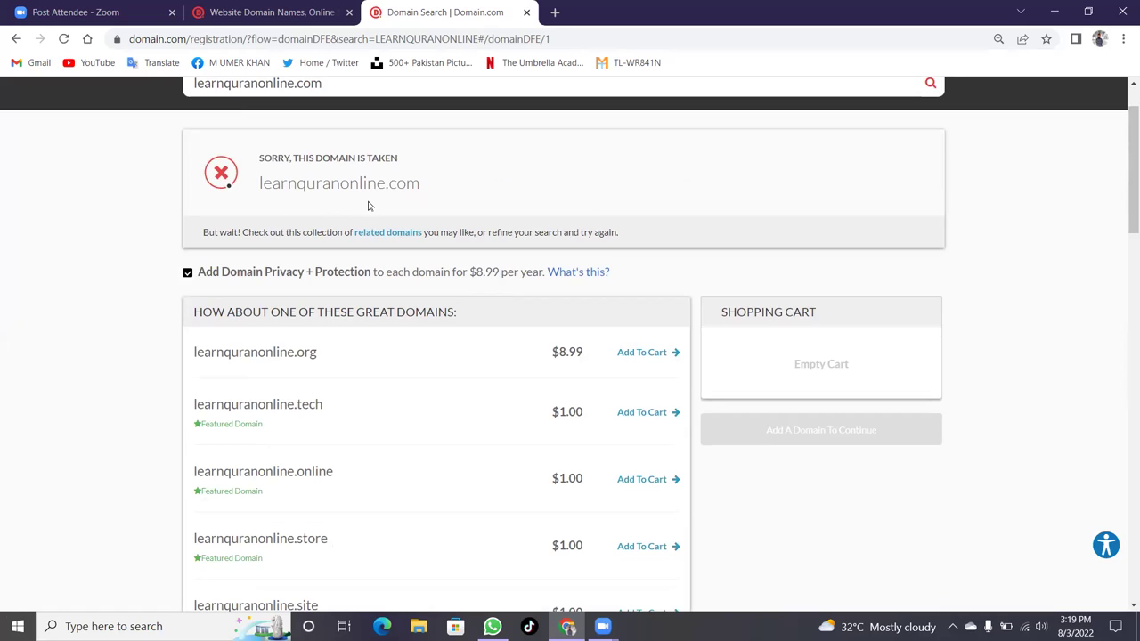
pyautogui.moveTo(259, 191); pyautogui.dragTo(561, 192)
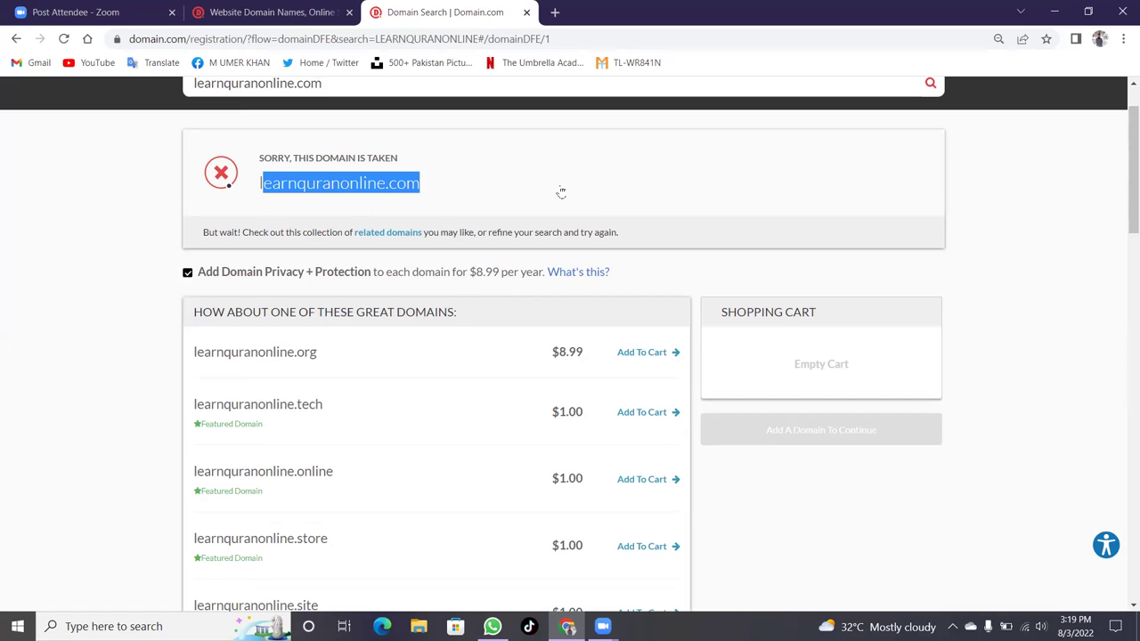
pyautogui.click(77, 294)
pyautogui.scroll(-2, 98, 330)
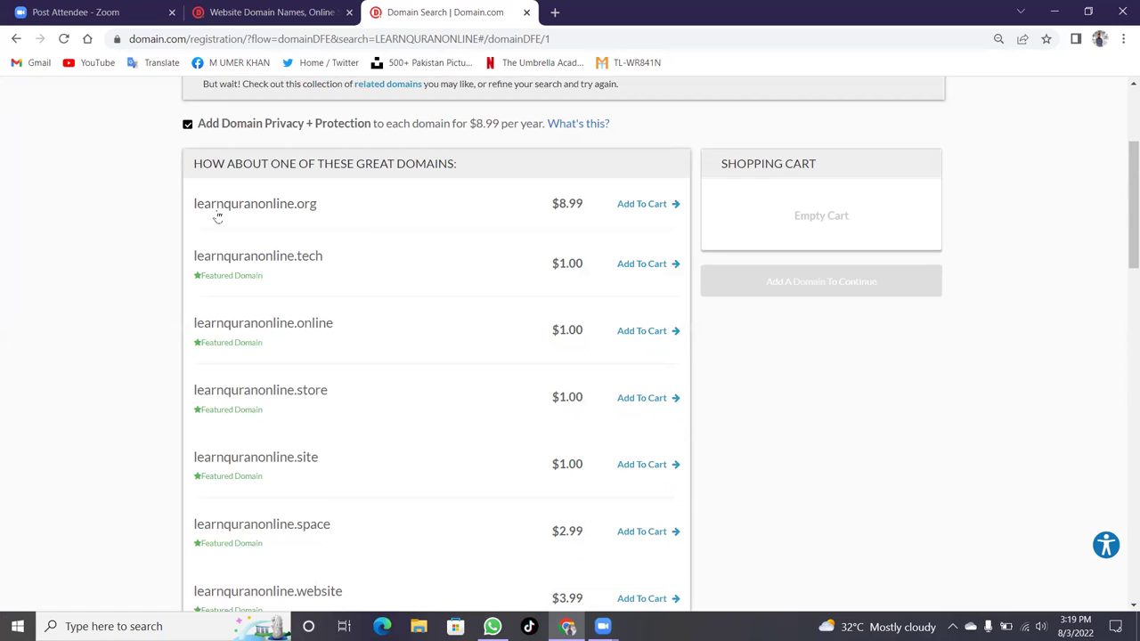
pyautogui.click(657, 207)
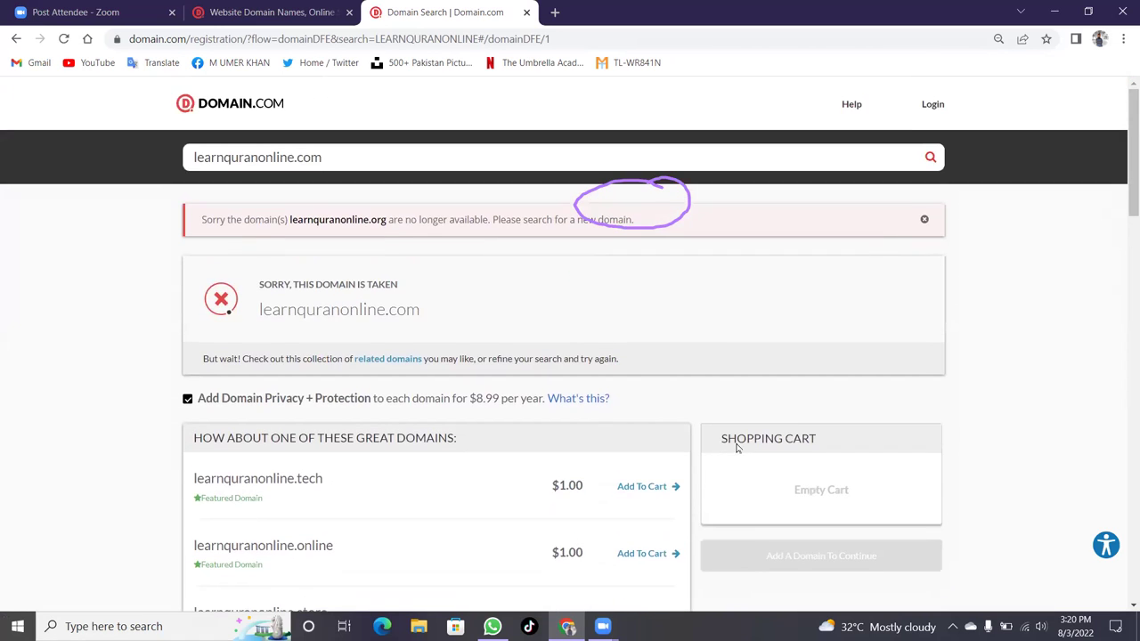
# Look over the remaining suggested domains and run the search for learnquranonline.com again.
pyautogui.scroll(-3, 669, 389)
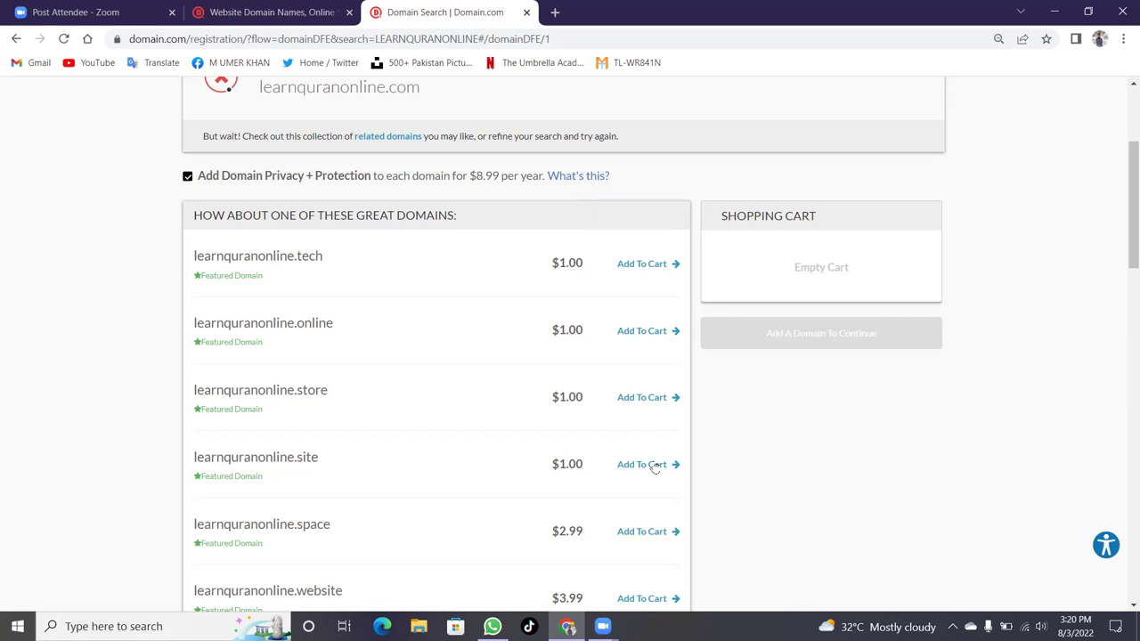
pyautogui.scroll(-2, 654, 467)
pyautogui.scroll(5, 655, 467)
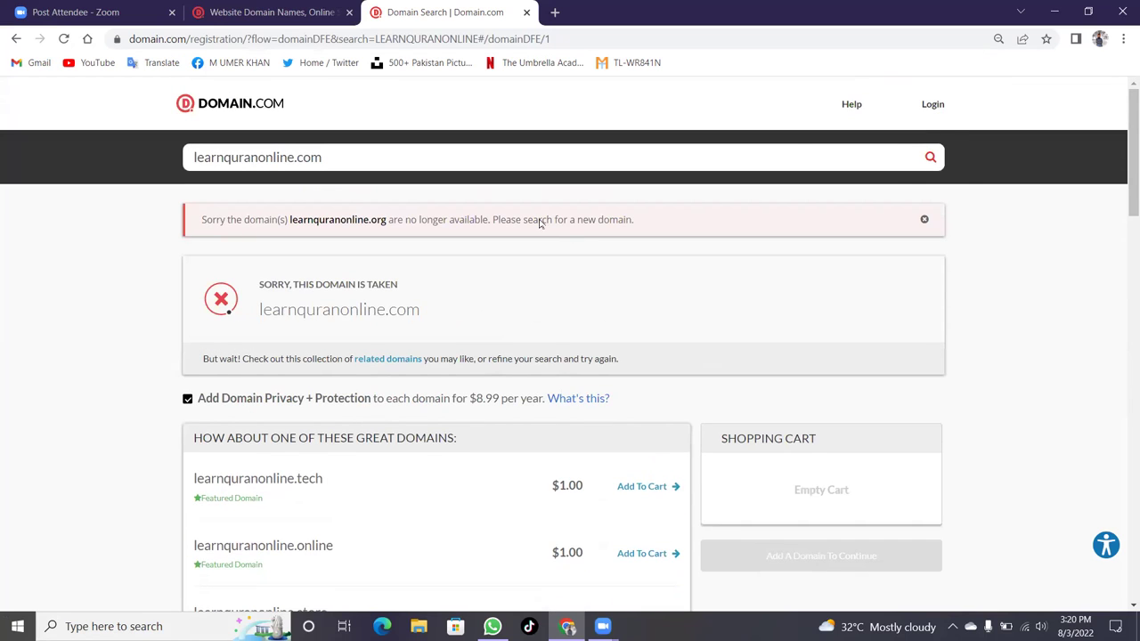
pyautogui.click(930, 159)
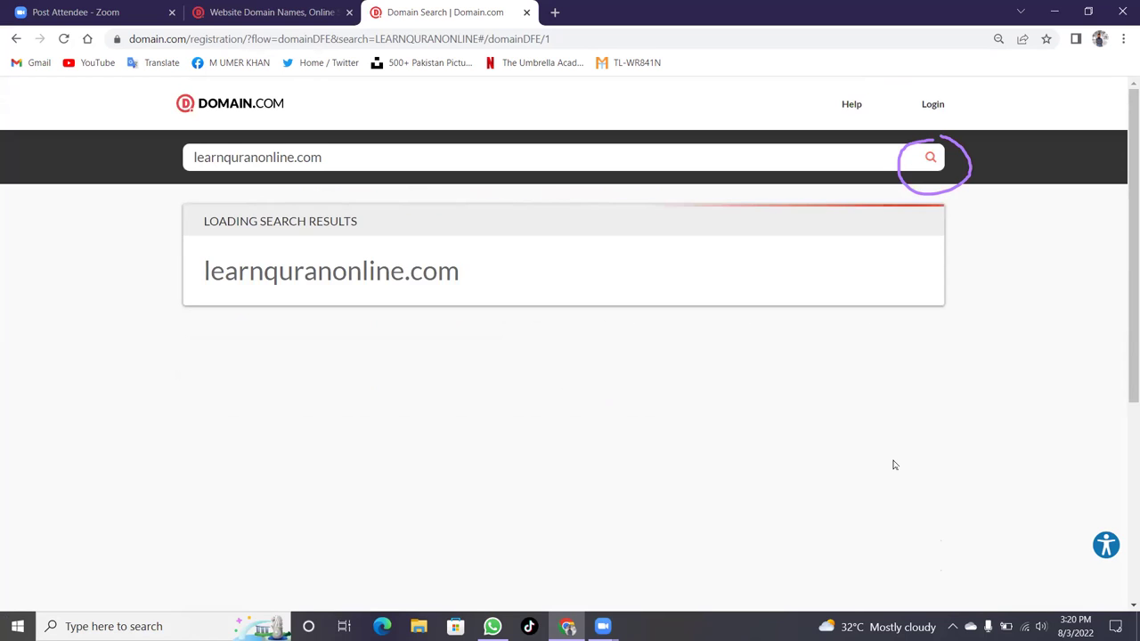
# Examine the suggested alternative domains for learnquranonline.com and compare their prices, including the premium ones.
pyautogui.scroll(-1, 893, 464)
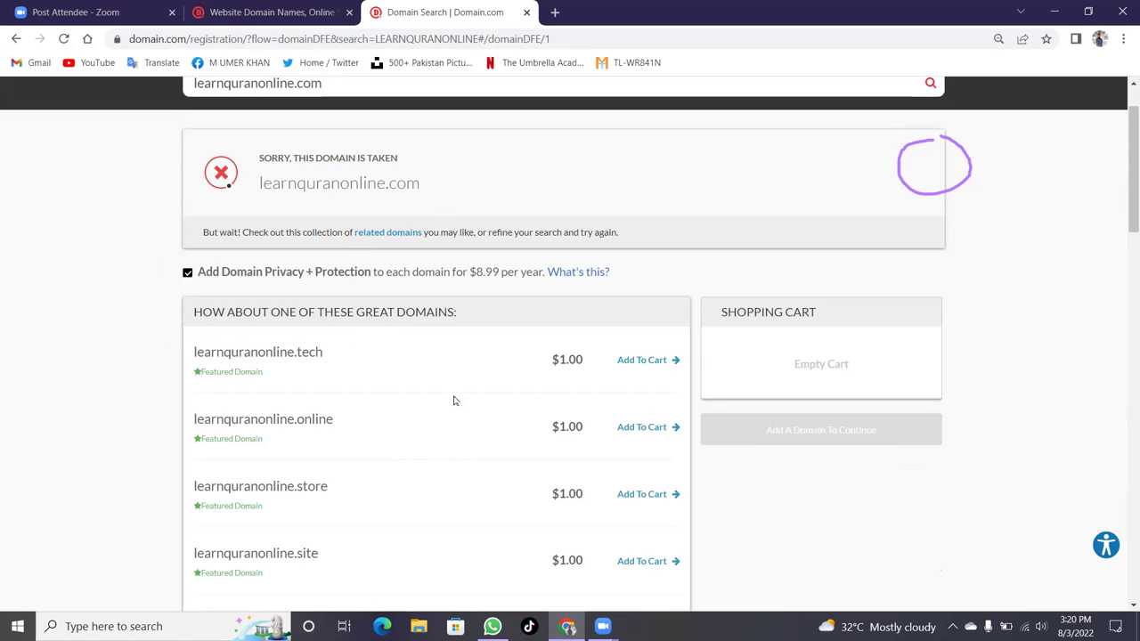
pyautogui.scroll(-2, 529, 476)
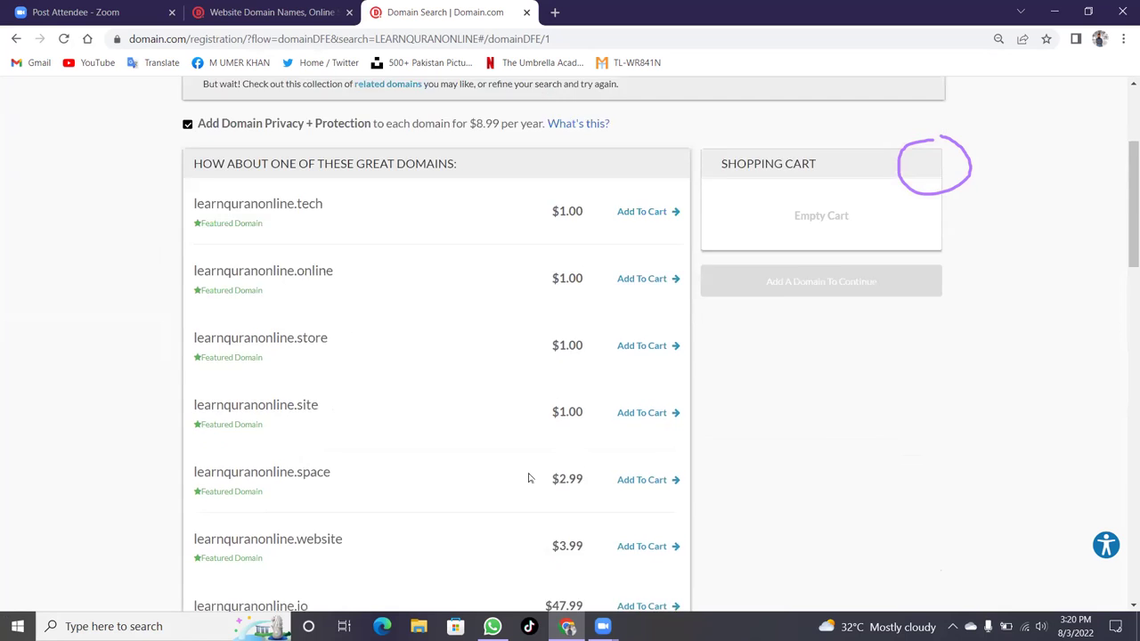
pyautogui.scroll(-1, 528, 478)
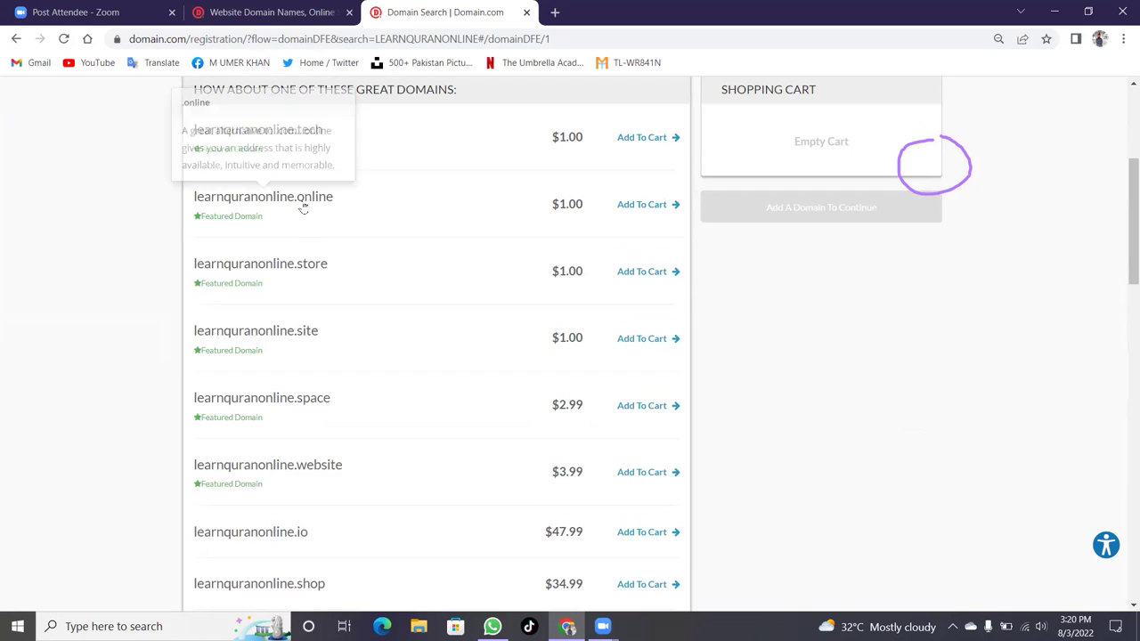
pyautogui.scroll(-2, 408, 467)
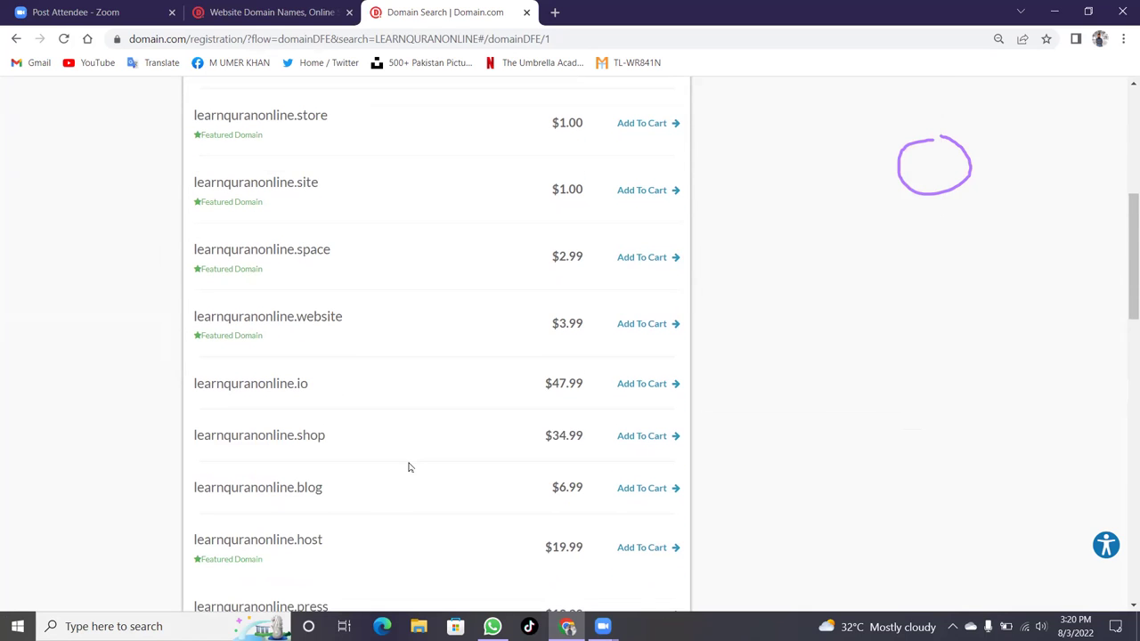
pyautogui.scroll(-3, 410, 468)
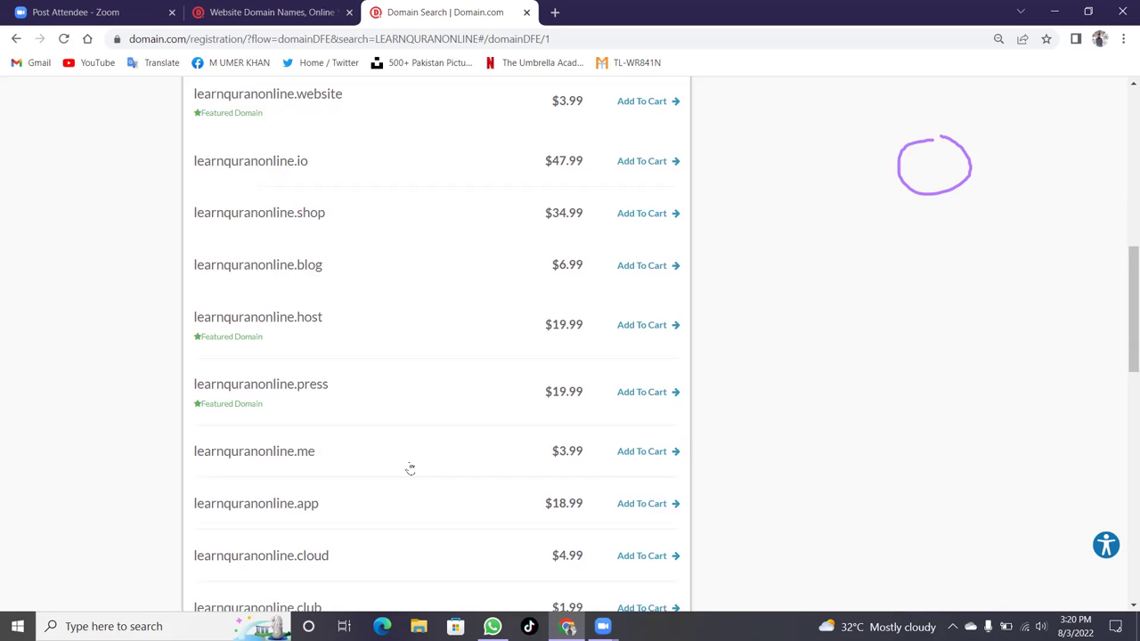
pyautogui.scroll(-2, 410, 469)
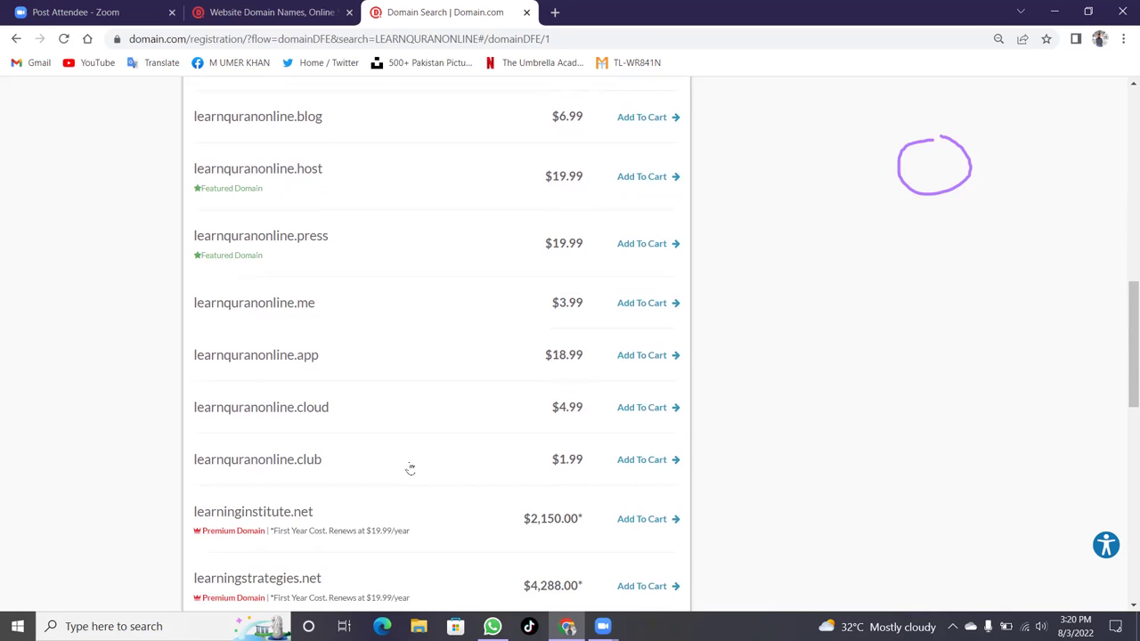
pyautogui.scroll(-3, 409, 469)
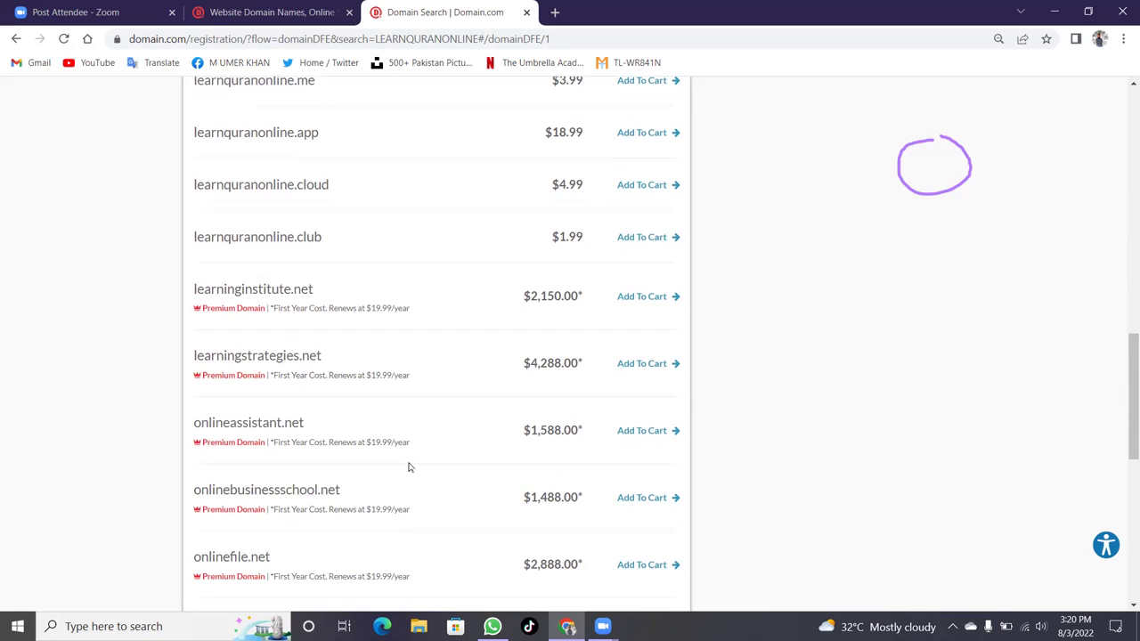
pyautogui.scroll(-2, 410, 467)
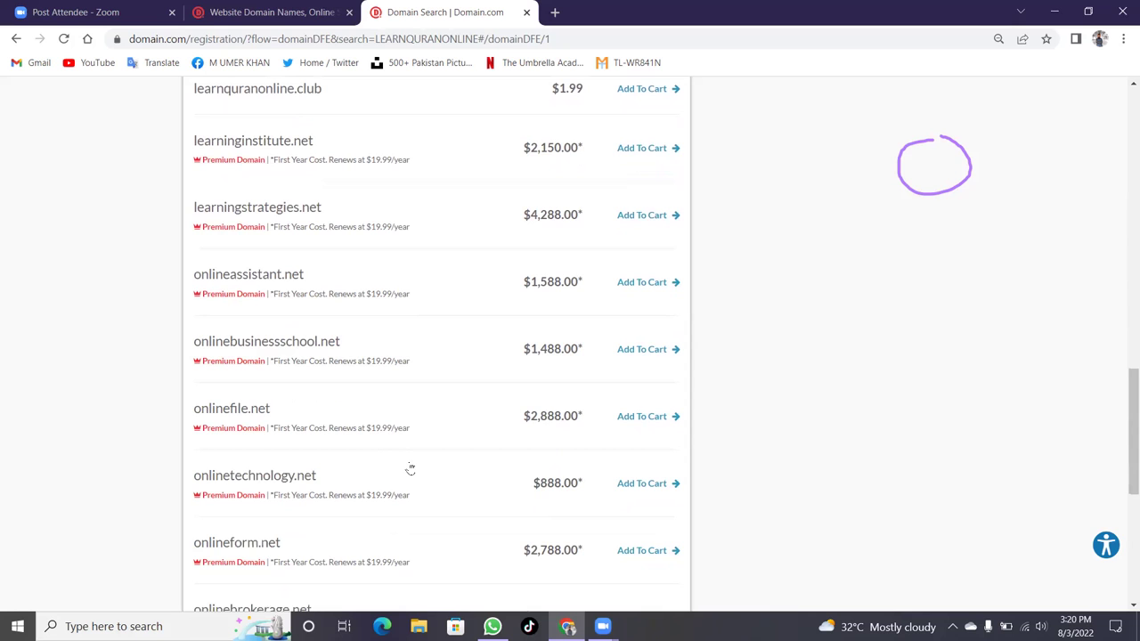
pyautogui.scroll(5, 409, 468)
pyautogui.scroll(10, 409, 469)
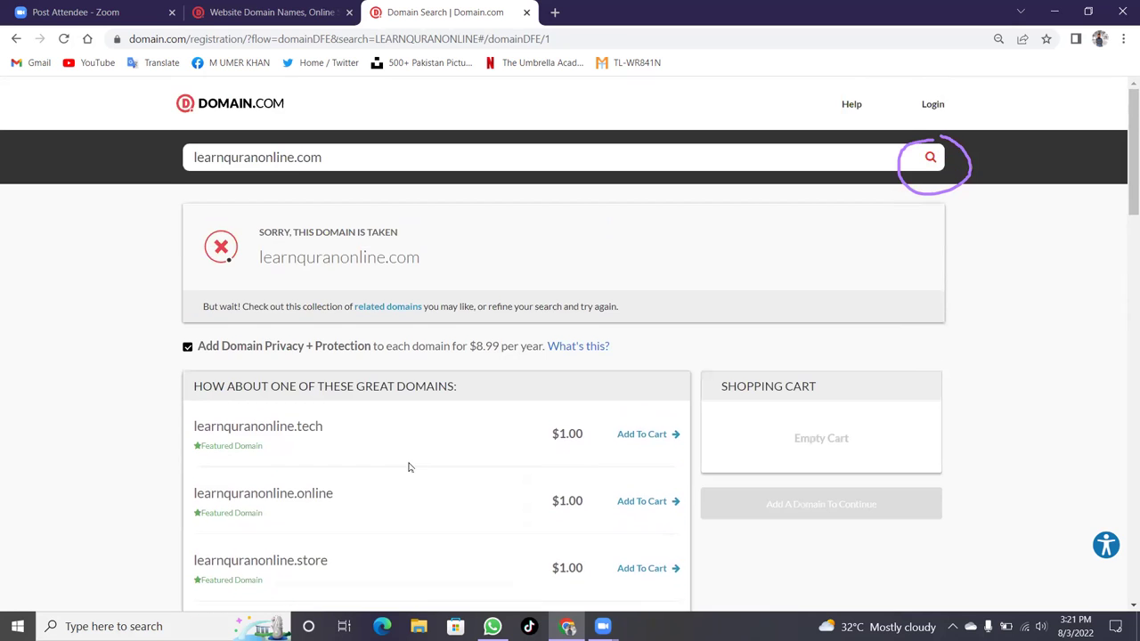
pyautogui.scroll(-2, 409, 468)
pyautogui.scroll(2, 409, 467)
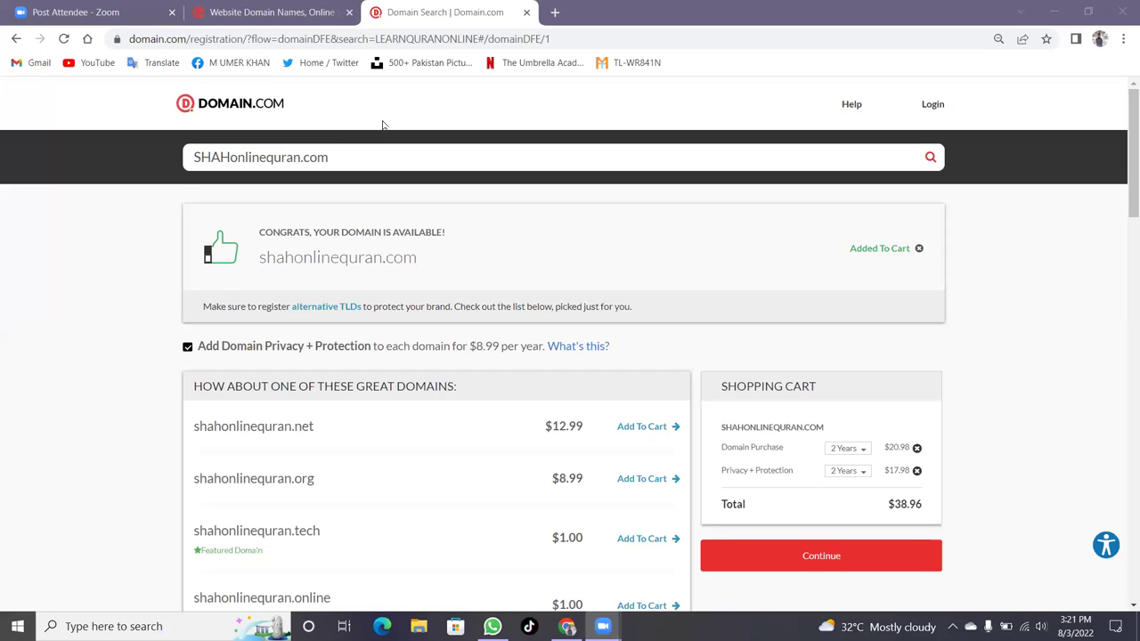
# Remove Privacy + Protection for shahonlinequran.com from the shopping cart and set its domain purchase term to 1 Year.
pyautogui.scroll(-1, 120, 371)
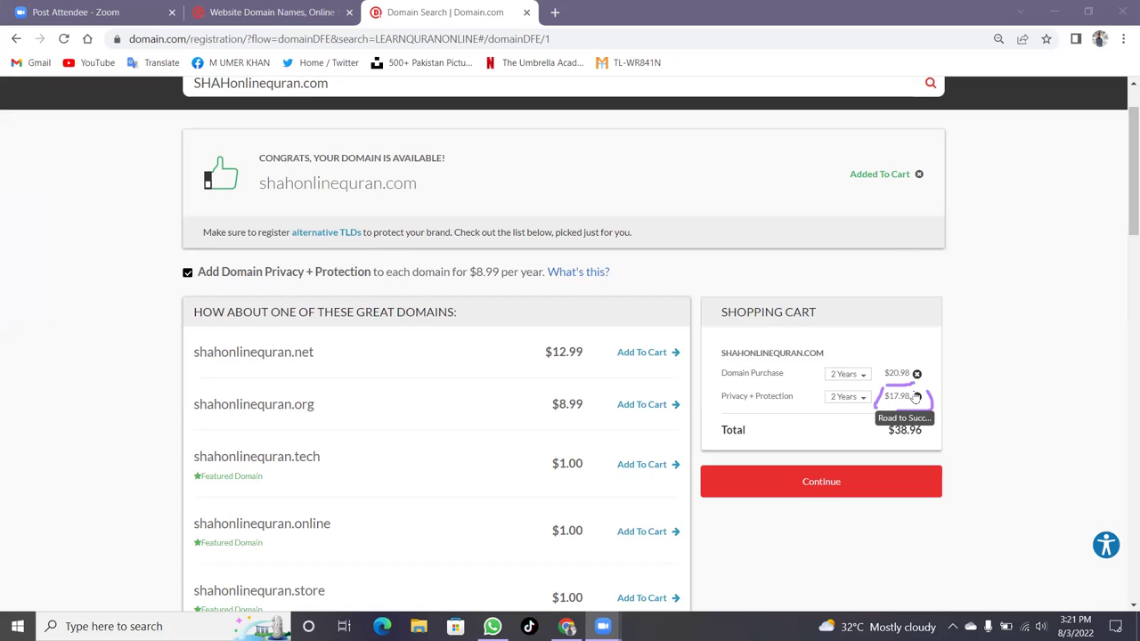
pyautogui.click(917, 402)
pyautogui.click(481, 456)
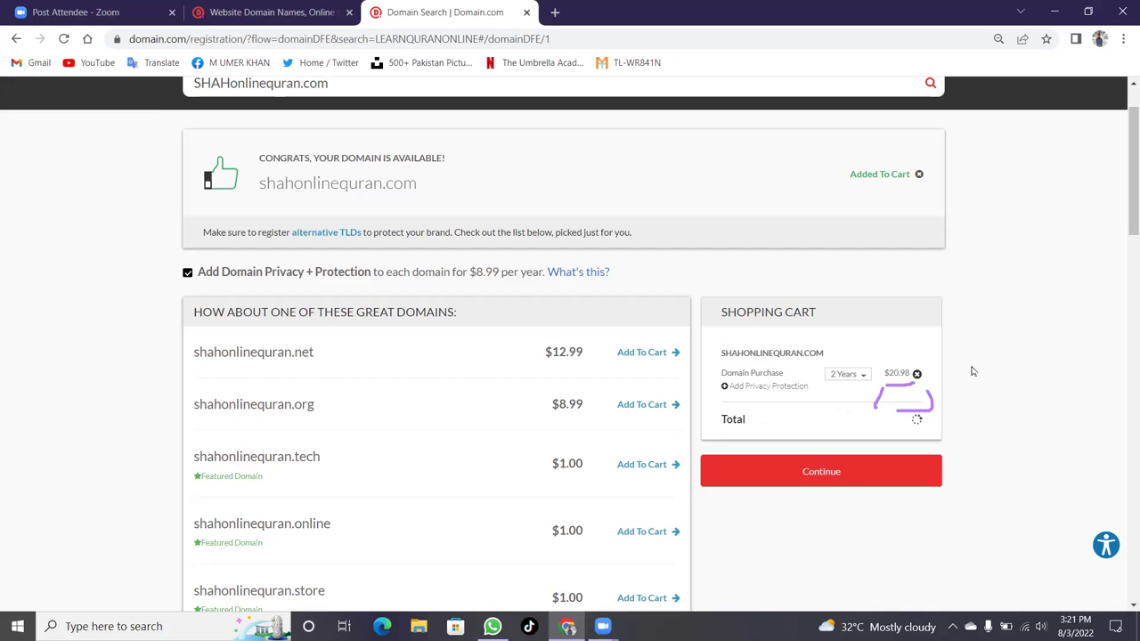
pyautogui.click(846, 374)
pyautogui.click(850, 388)
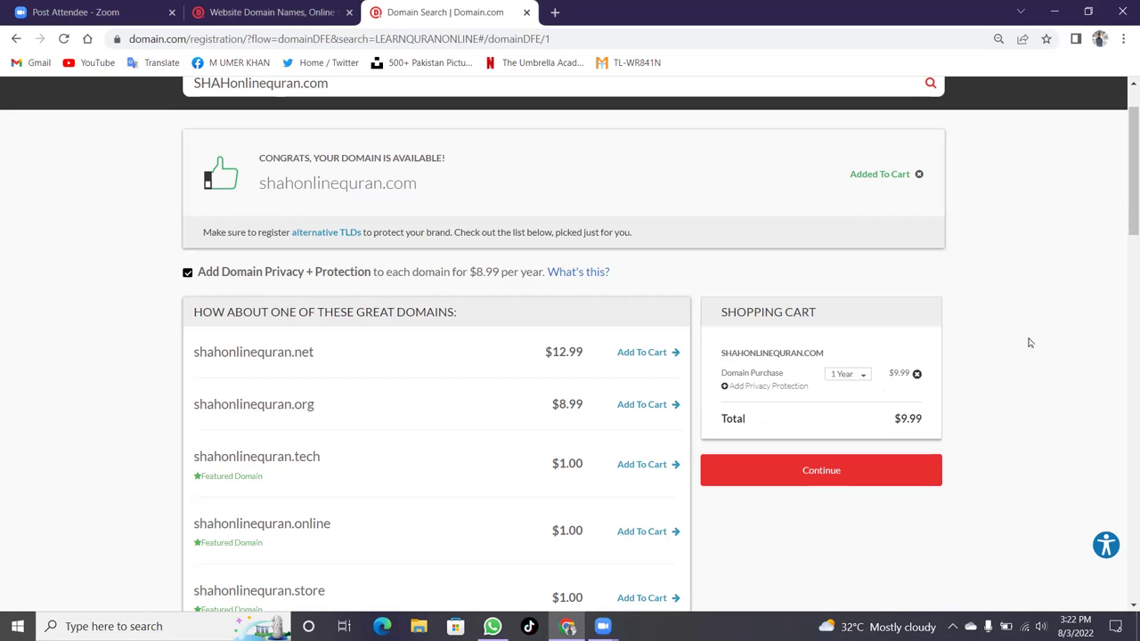
# Examine the search result for shahonlinequran.com and compare the suggested alternative extensions, such as .tech, with their prices.
pyautogui.scroll(1, 977, 361)
pyautogui.scroll(1, 978, 362)
pyautogui.scroll(-2, 978, 361)
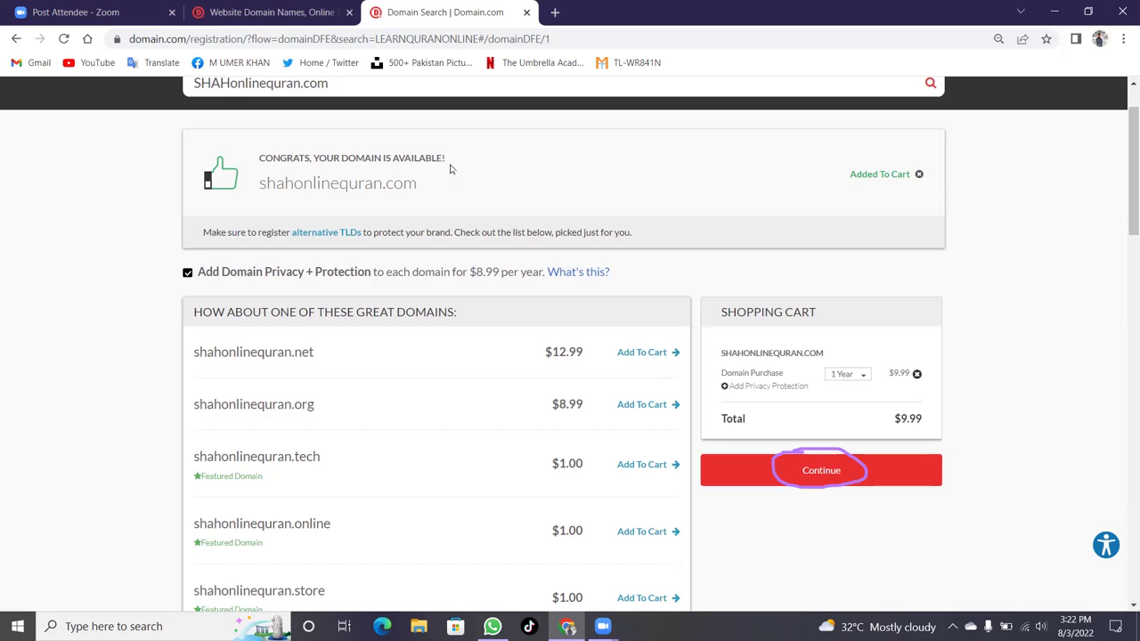
pyautogui.moveTo(269, 185); pyautogui.dragTo(459, 186)
pyautogui.scroll(-1, 642, 436)
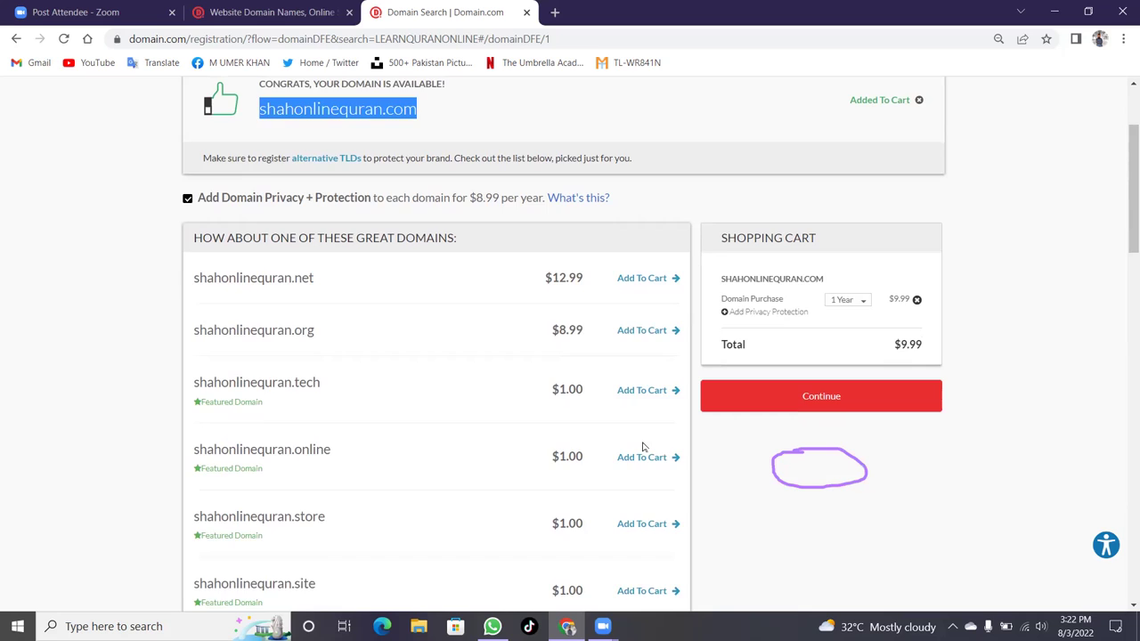
pyautogui.scroll(-1, 642, 446)
pyautogui.scroll(1, 642, 446)
pyautogui.moveTo(223, 392)
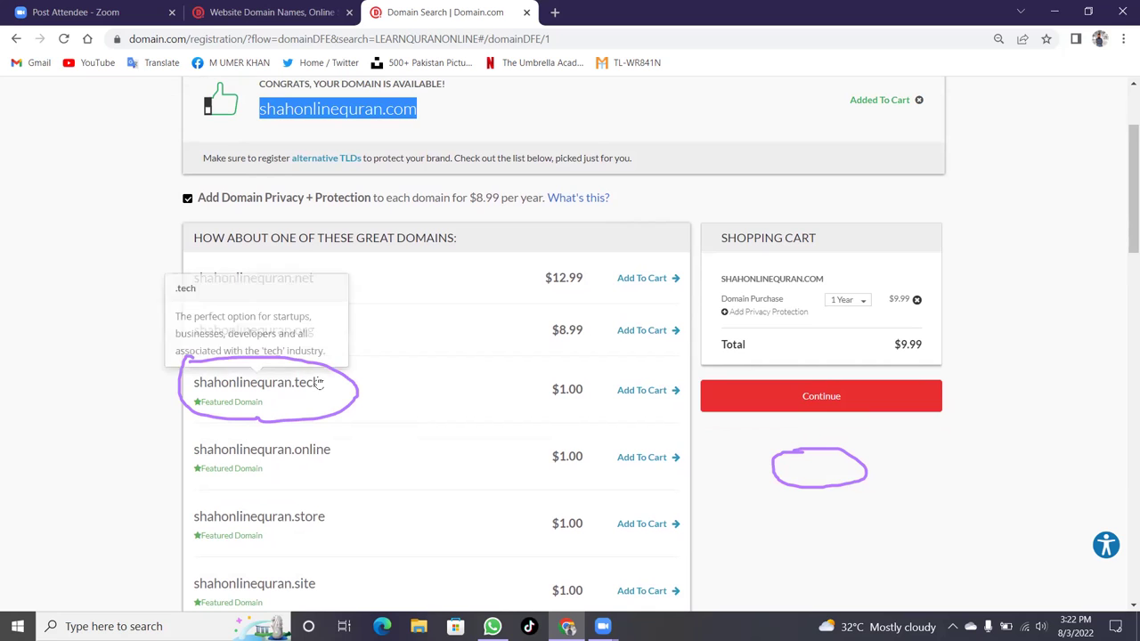
pyautogui.scroll(-1, 320, 401)
pyautogui.scroll(1, 327, 383)
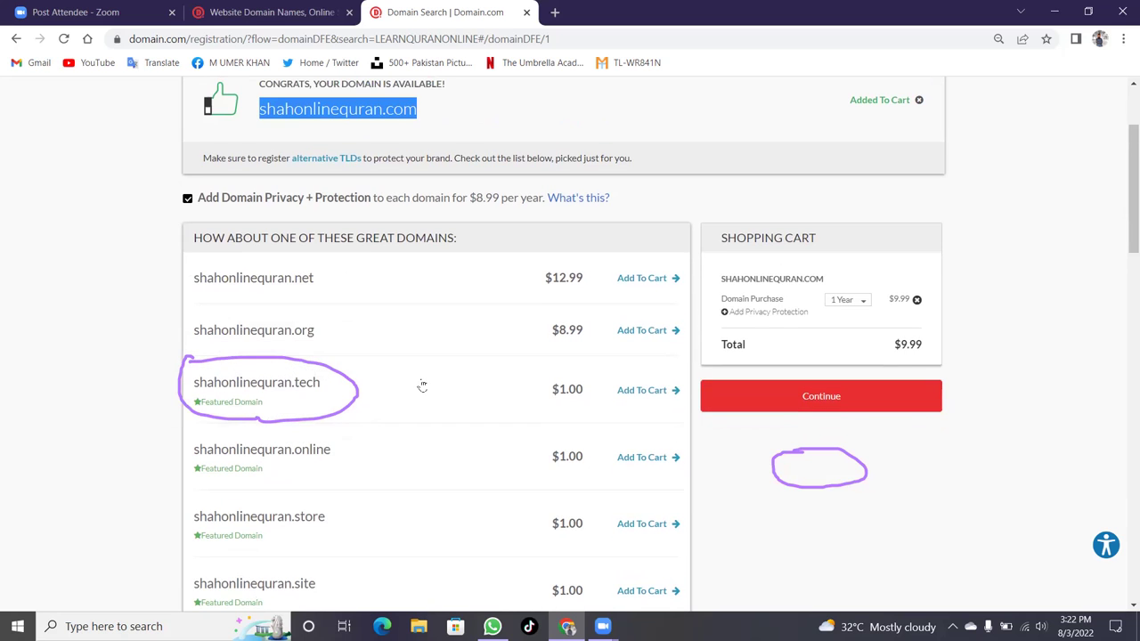
pyautogui.scroll(-2, 422, 391)
pyautogui.scroll(2, 420, 399)
pyautogui.scroll(-1, 410, 406)
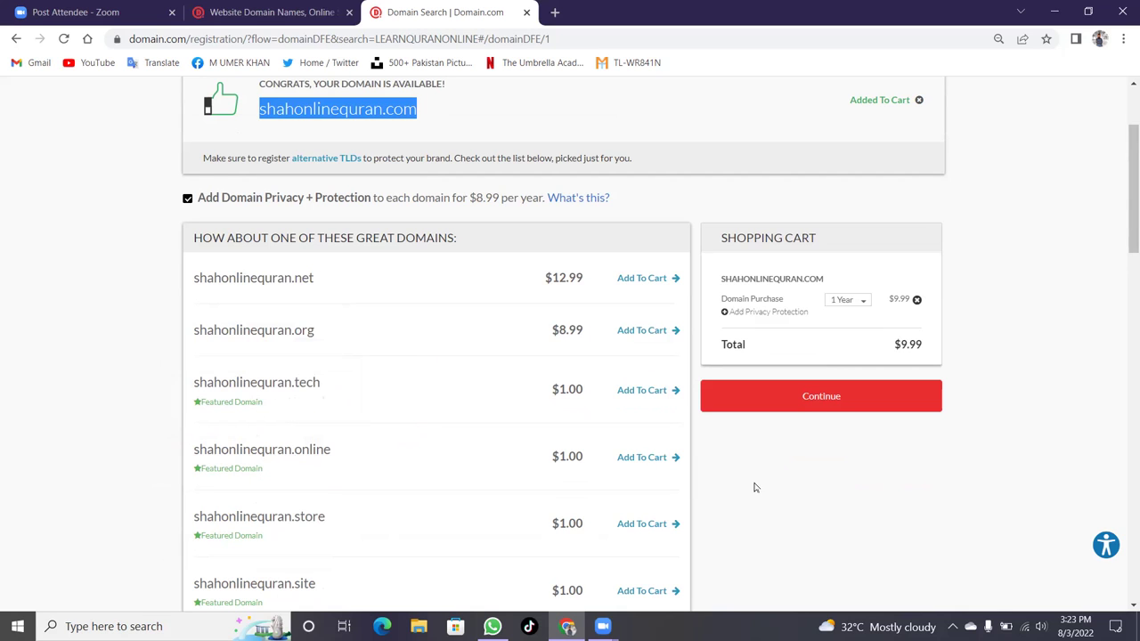
pyautogui.scroll(-1, 754, 487)
pyautogui.scroll(3, 754, 487)
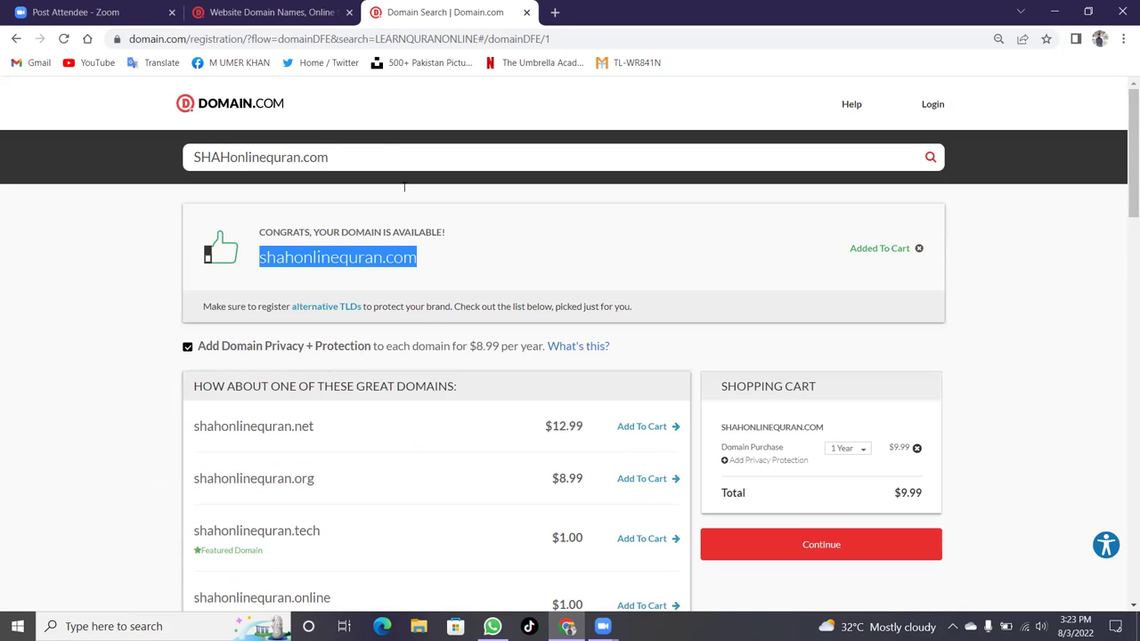
# Change the domain search text to learnquran.online, run the search and look over the result and its suggested alternatives.
pyautogui.click(371, 155)
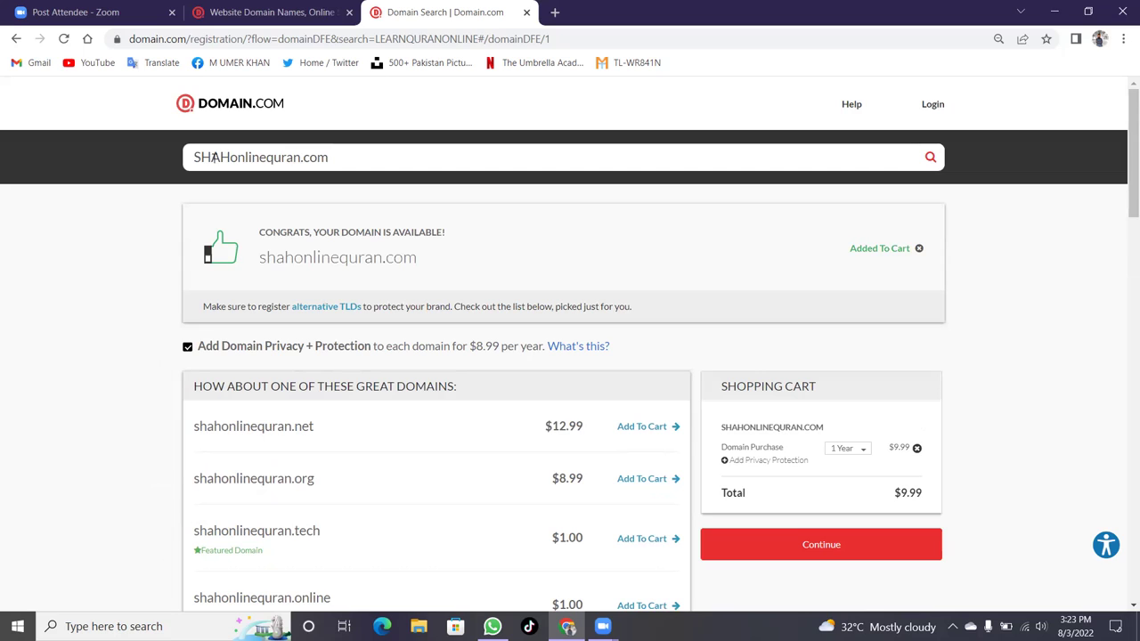
pyautogui.moveTo(231, 156); pyautogui.dragTo(175, 162)
pyautogui.write('quran.')
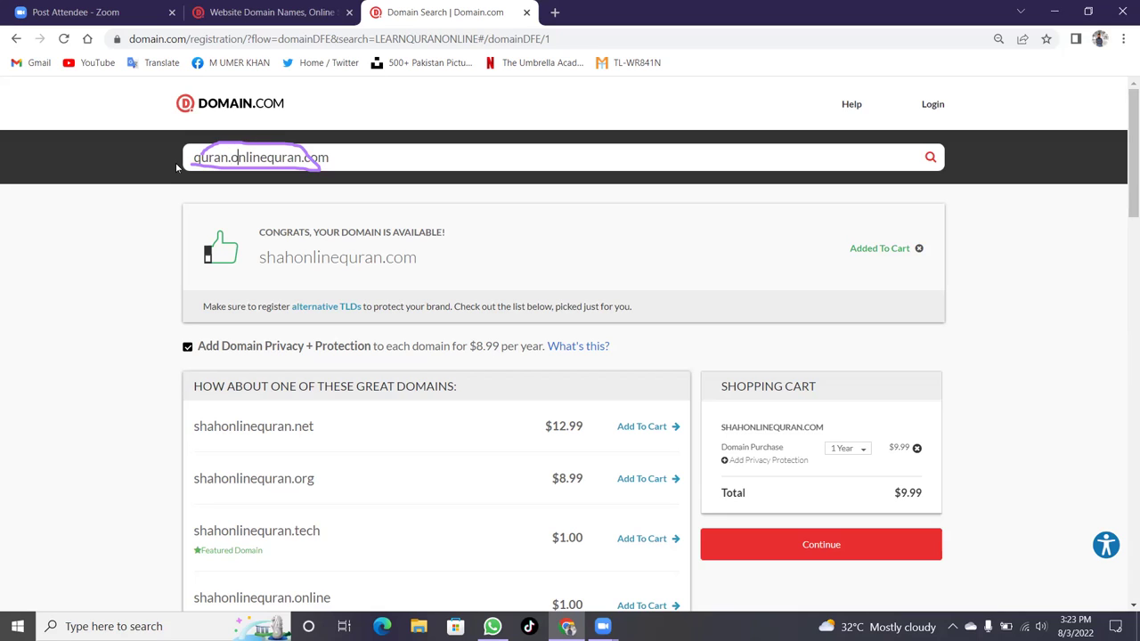
pyautogui.press('Right')
pyautogui.press('Right')
pyautogui.press('Right')
pyautogui.press('Right')
pyautogui.press('Right')
pyautogui.press('Right')
pyautogui.press('Right')
pyautogui.press('Right')
pyautogui.press('Right')
pyautogui.press('Right')
pyautogui.press('Right')
pyautogui.press('Right')
pyautogui.press('Right')
pyautogui.press('BackSpace')
pyautogui.press('BackSpace')
pyautogui.press('BackSpace')
pyautogui.press('BackSpace')
pyautogui.press('BackSpace')
pyautogui.press('BackSpace')
pyautogui.press('BackSpace')
pyautogui.press('BackSpace')
pyautogui.press('BackSpace')
pyautogui.press('Home')
pyautogui.write('learn')
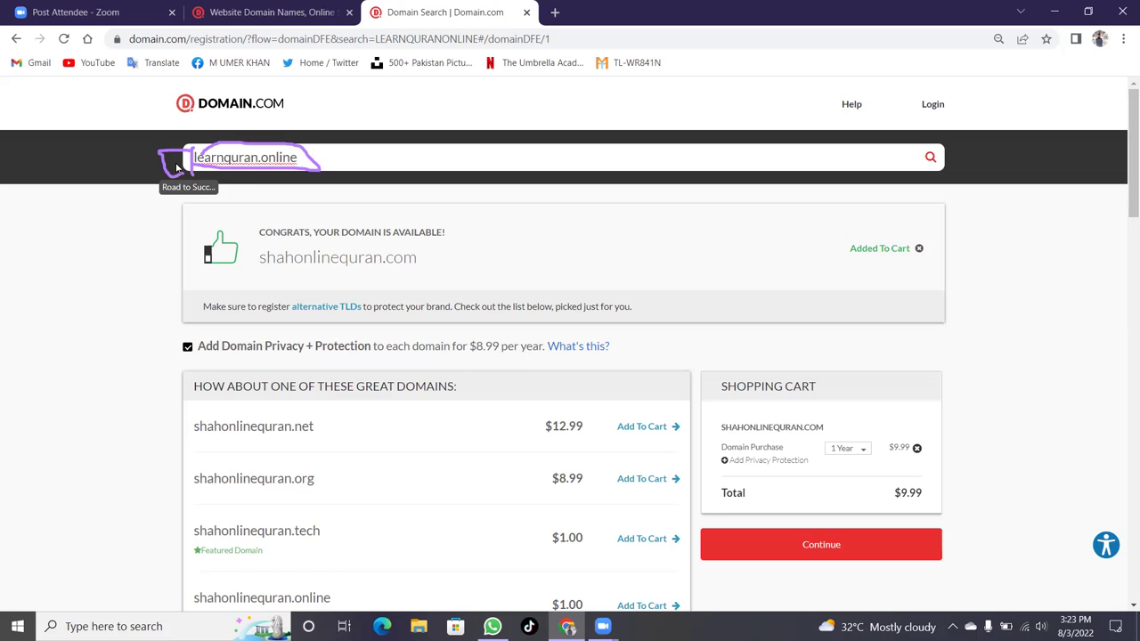
pyautogui.click(930, 157)
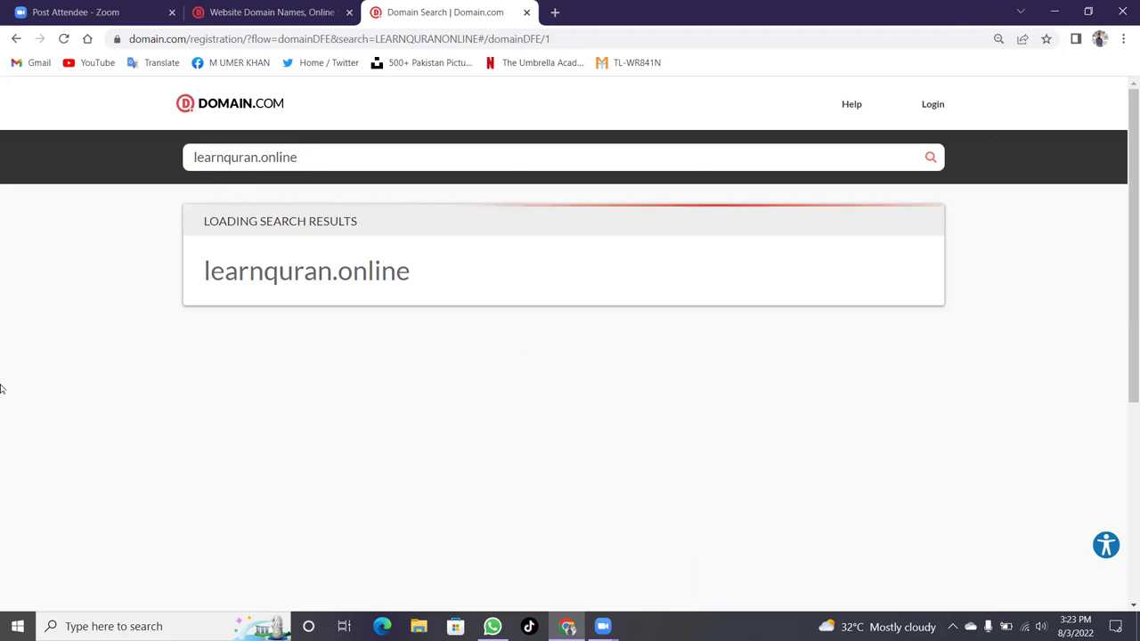
pyautogui.scroll(-2, 76, 307)
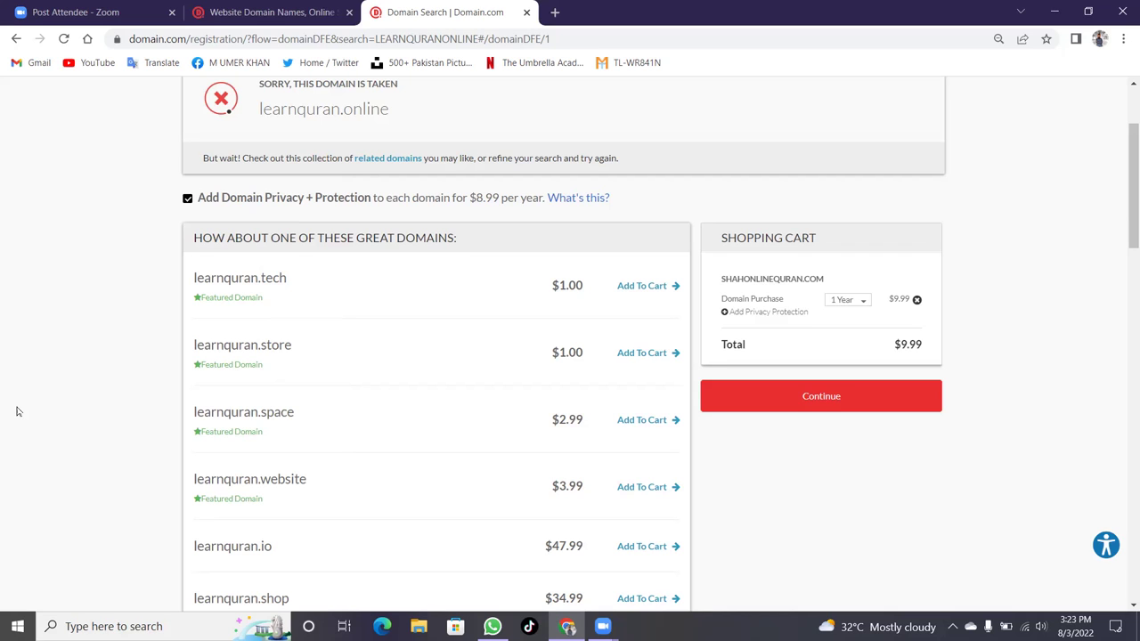
# Compare the suggested alternative domains for learnquran.online with their prices, including the premium ones.
pyautogui.scroll(-3, 16, 411)
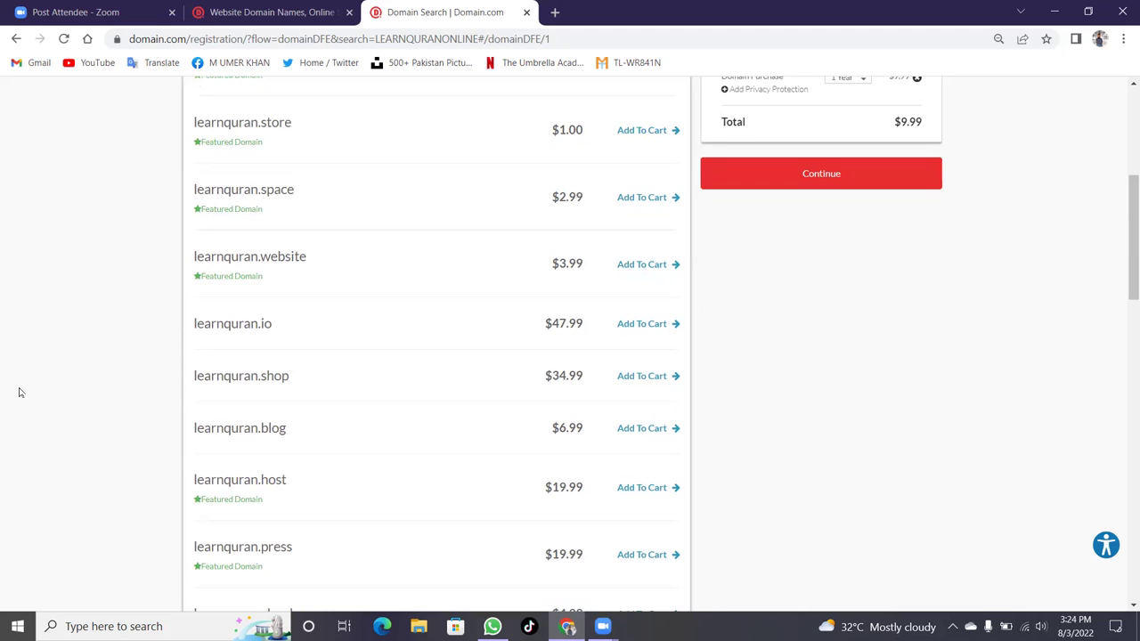
pyautogui.scroll(-3, 20, 392)
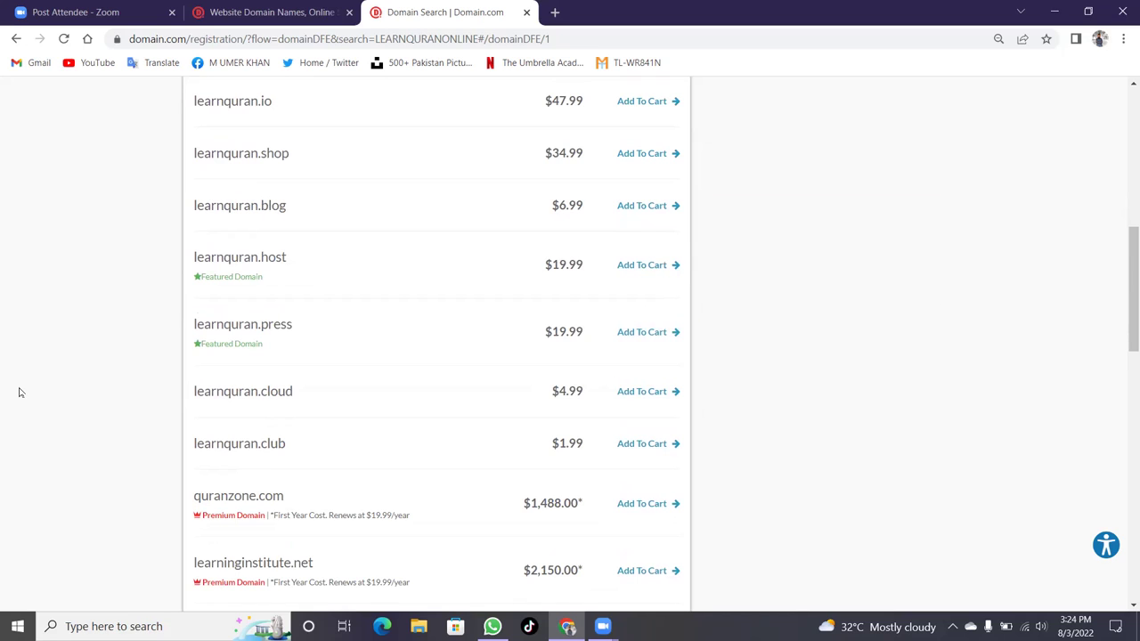
pyautogui.scroll(5, 20, 392)
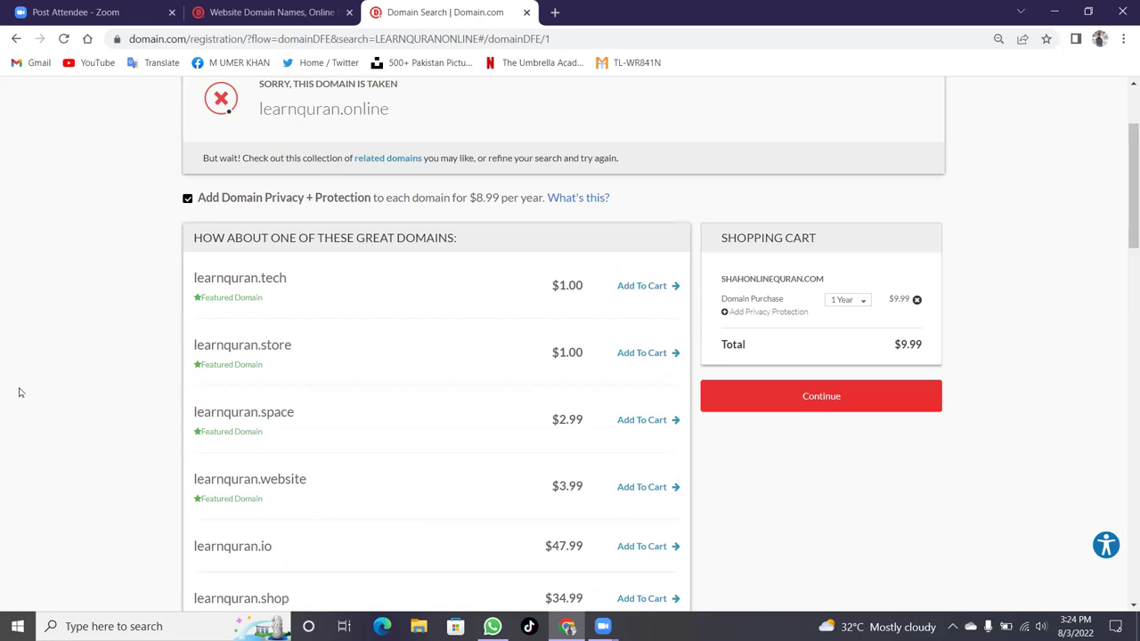
pyautogui.scroll(2, 19, 391)
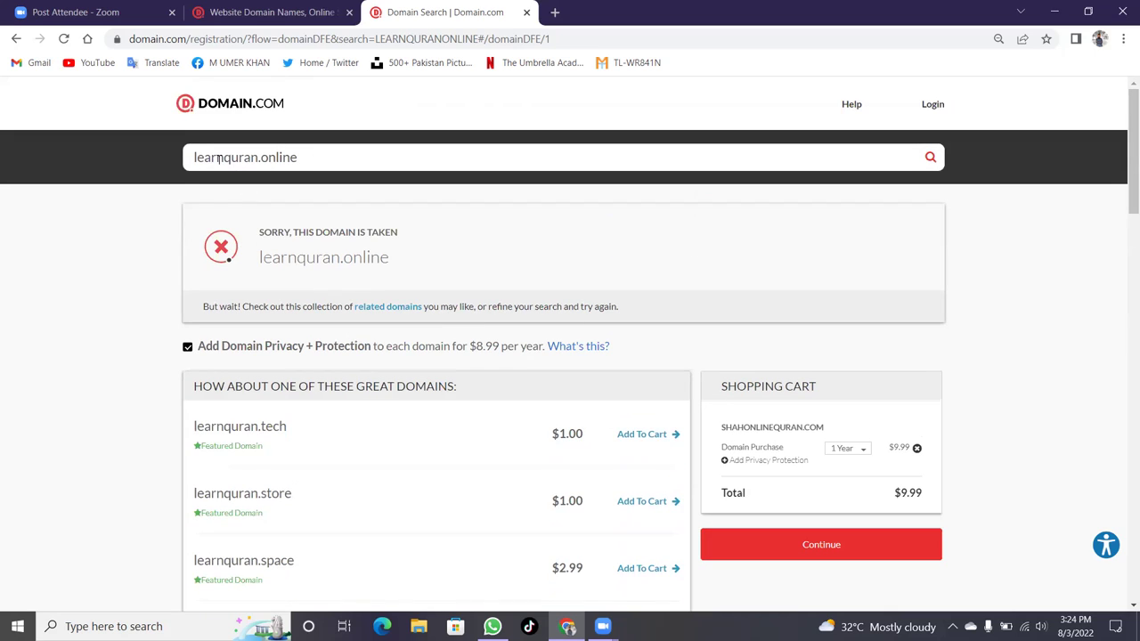
# Shorten the domain search text to quran.online, run the search and look over the result and its suggested alternatives.
pyautogui.moveTo(218, 158); pyautogui.dragTo(158, 173)
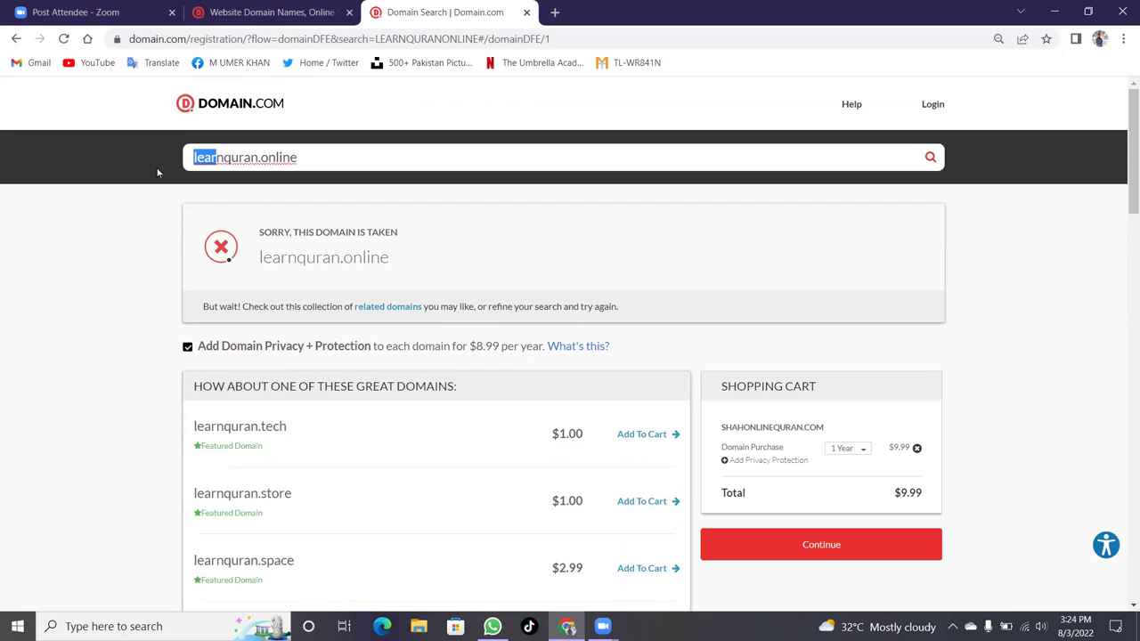
pyautogui.press('Delete')
pyautogui.press('Delete')
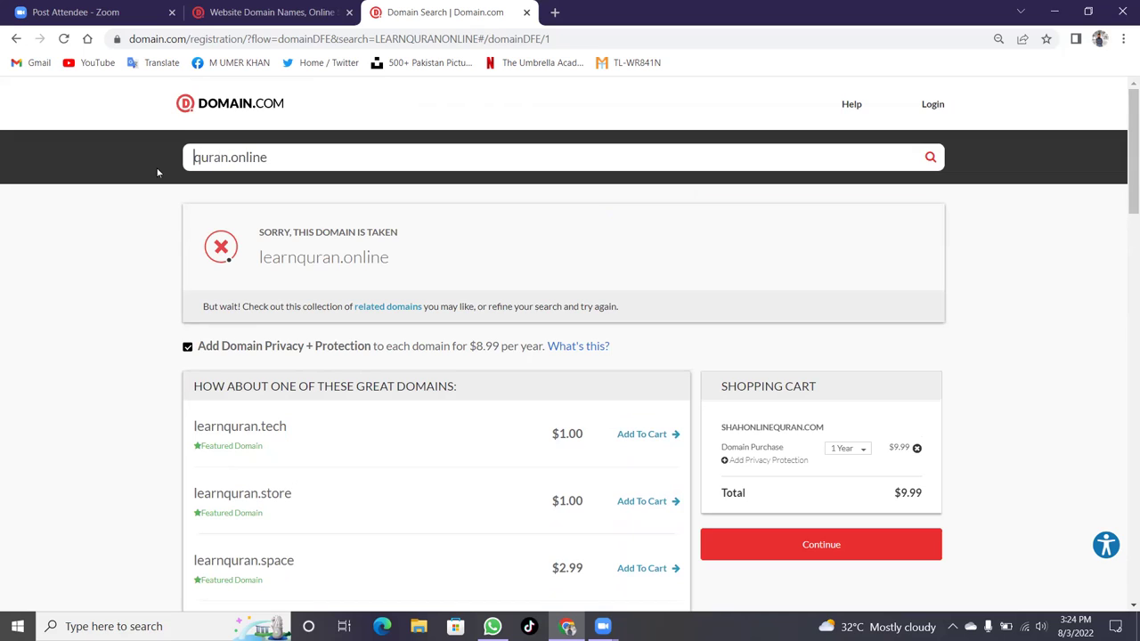
pyautogui.press('Right')
pyautogui.press('Right')
pyautogui.press('Right')
pyautogui.press('Right')
pyautogui.press('Right')
pyautogui.press('Right')
pyautogui.press('Right')
pyautogui.press('Right')
pyautogui.press('Right')
pyautogui.press('Right')
pyautogui.press('Right')
pyautogui.press('Right')
pyautogui.press('Return')
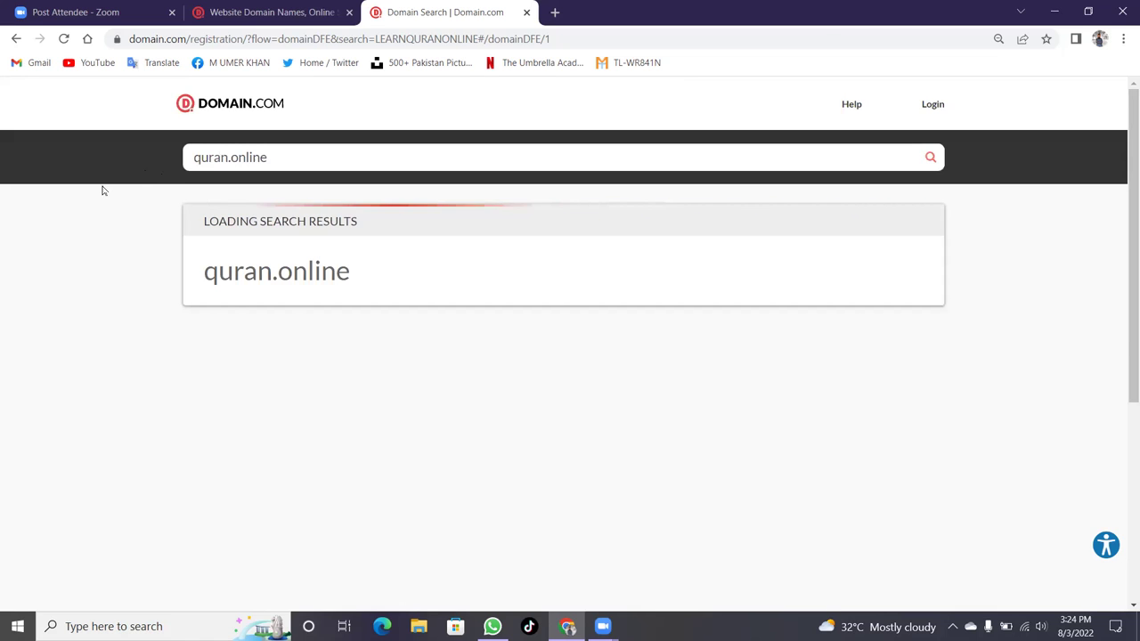
pyautogui.scroll(-2, 76, 316)
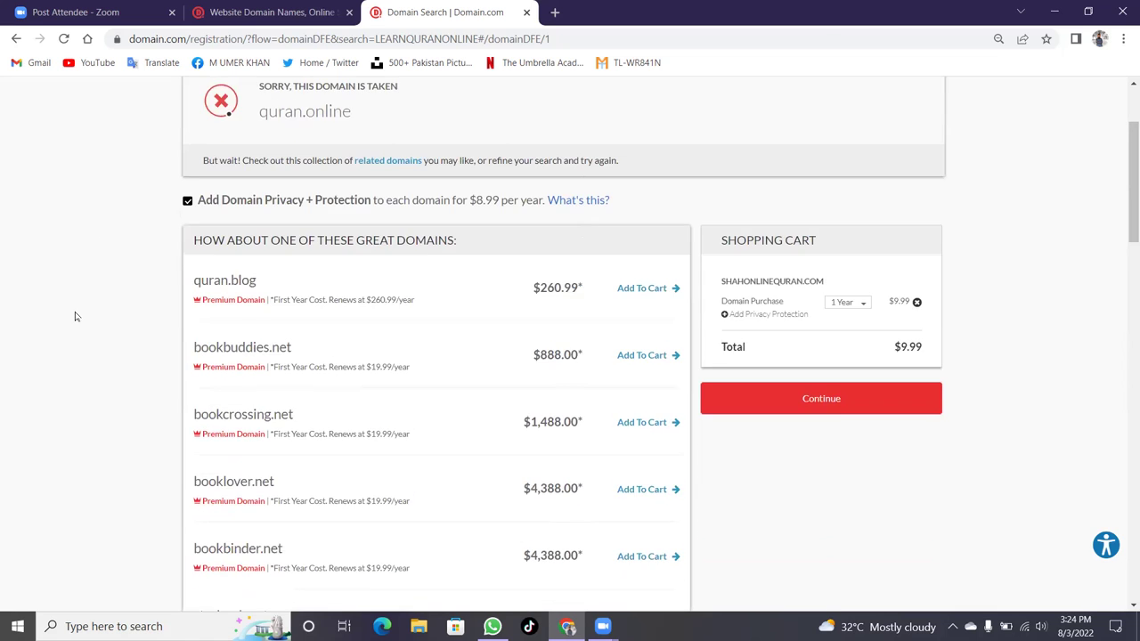
pyautogui.scroll(-1, 76, 316)
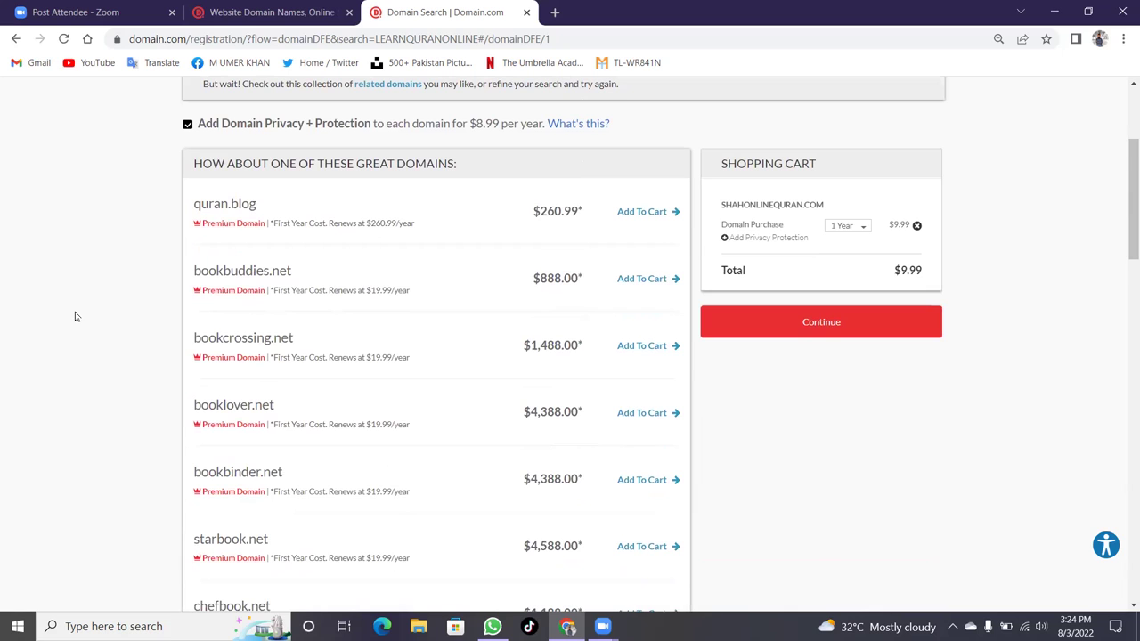
pyautogui.scroll(-1, 76, 316)
pyautogui.scroll(1, 75, 316)
pyautogui.scroll(3, 75, 316)
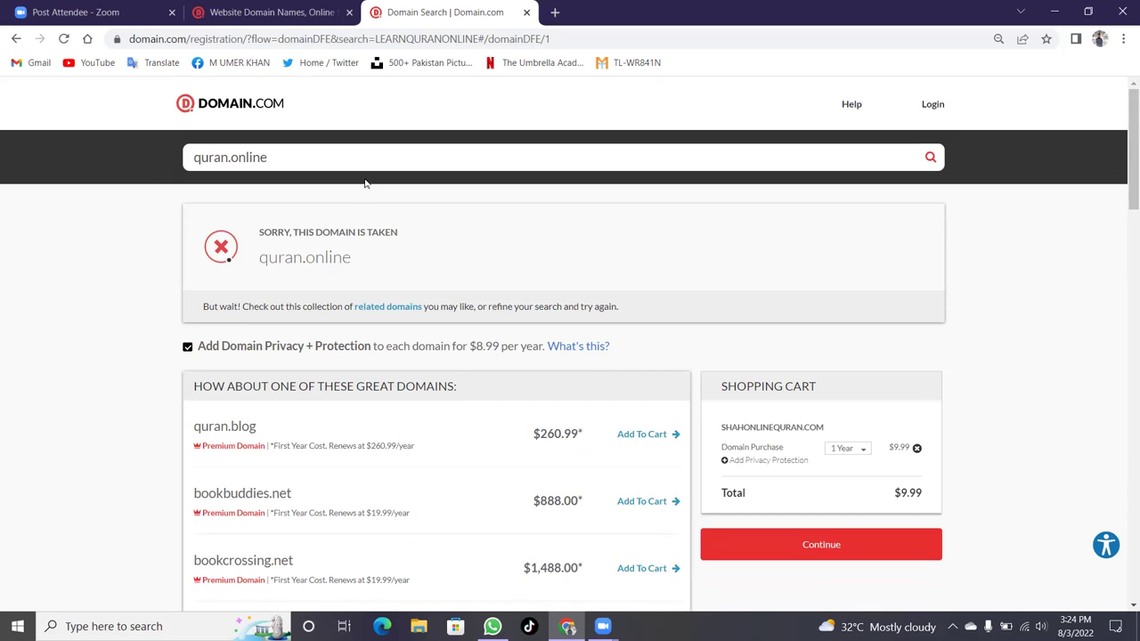
# Change the domain search text to Umerquran.online and run the search.
pyautogui.moveTo(228, 156); pyautogui.dragTo(194, 158)
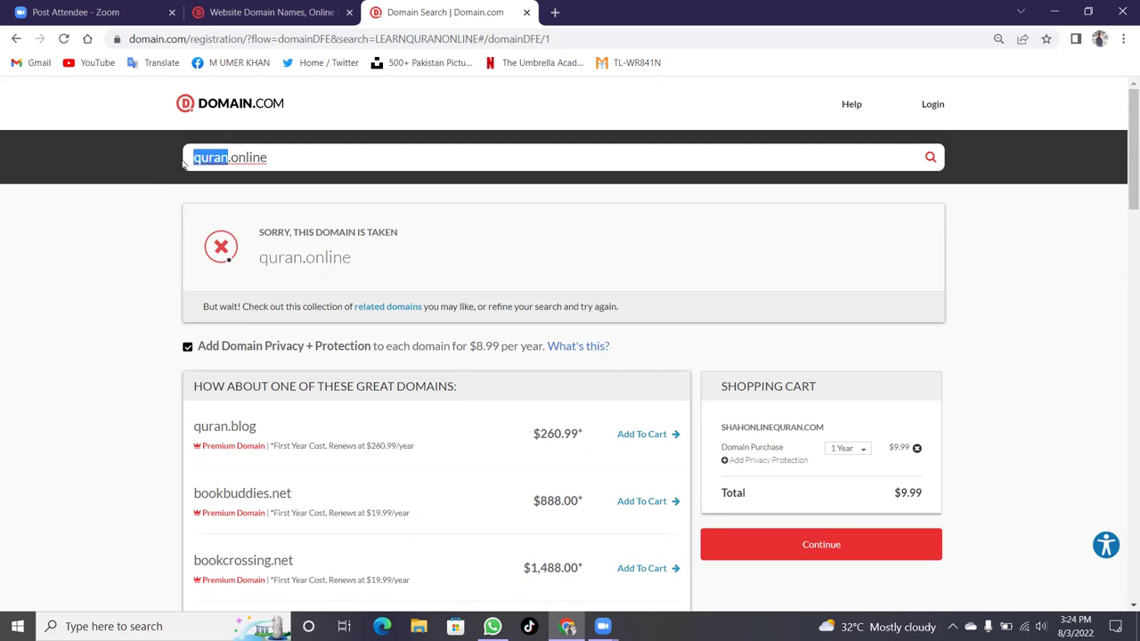
pyautogui.click(185, 157)
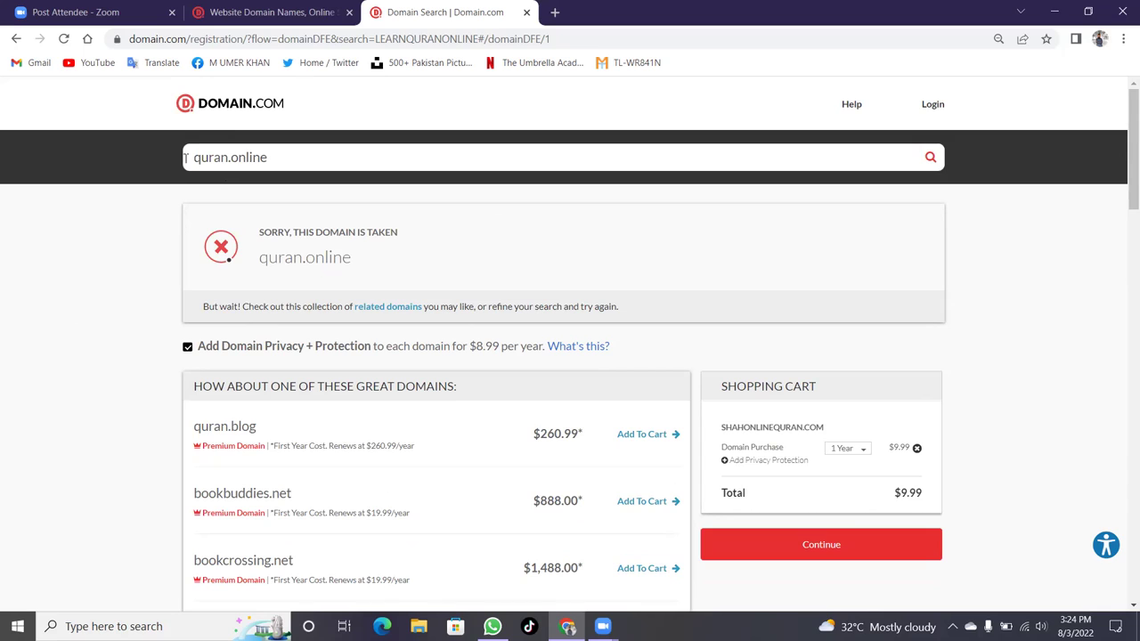
pyautogui.write('Umer')
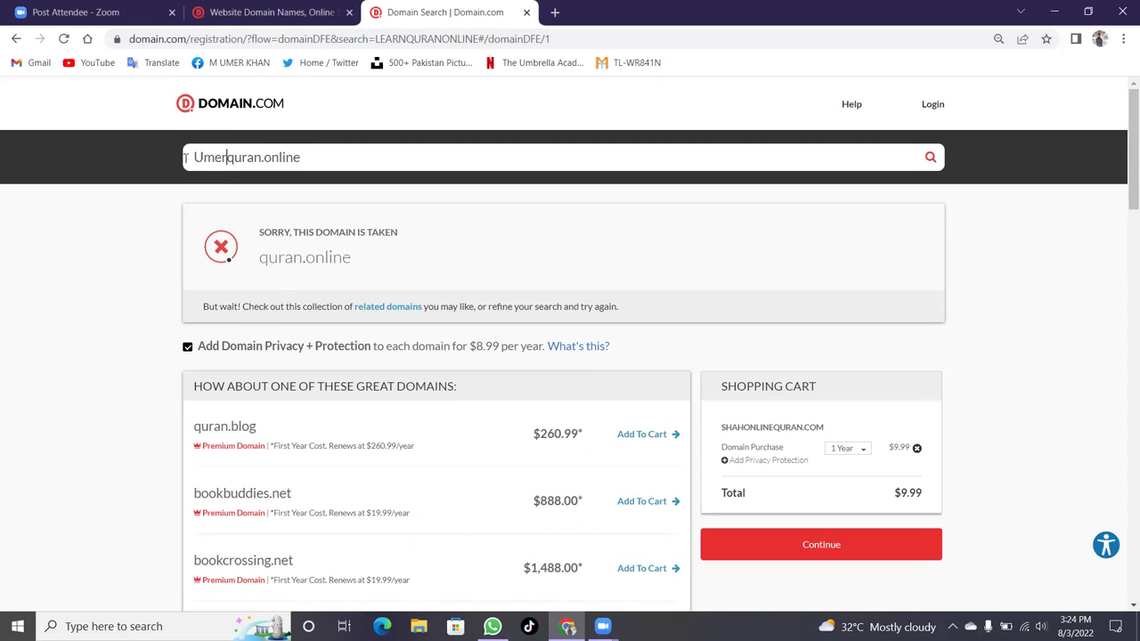
pyautogui.press('Return')
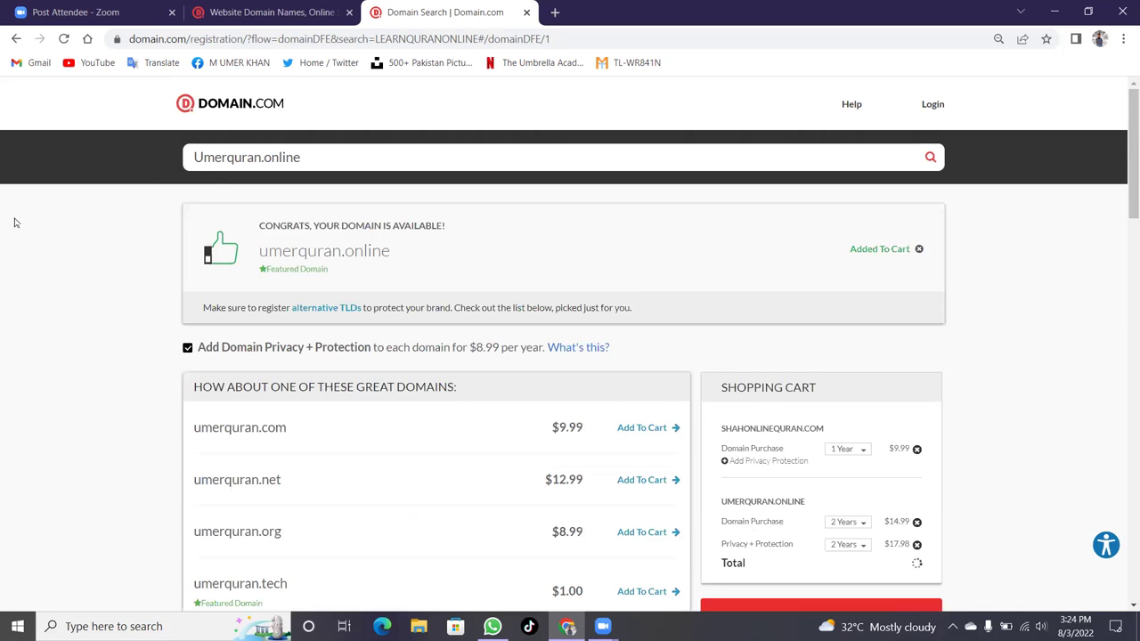
# Examine the search result for umerquran.online and compare the alternative extensions and their prices with the cart items.
pyautogui.scroll(-1, 68, 304)
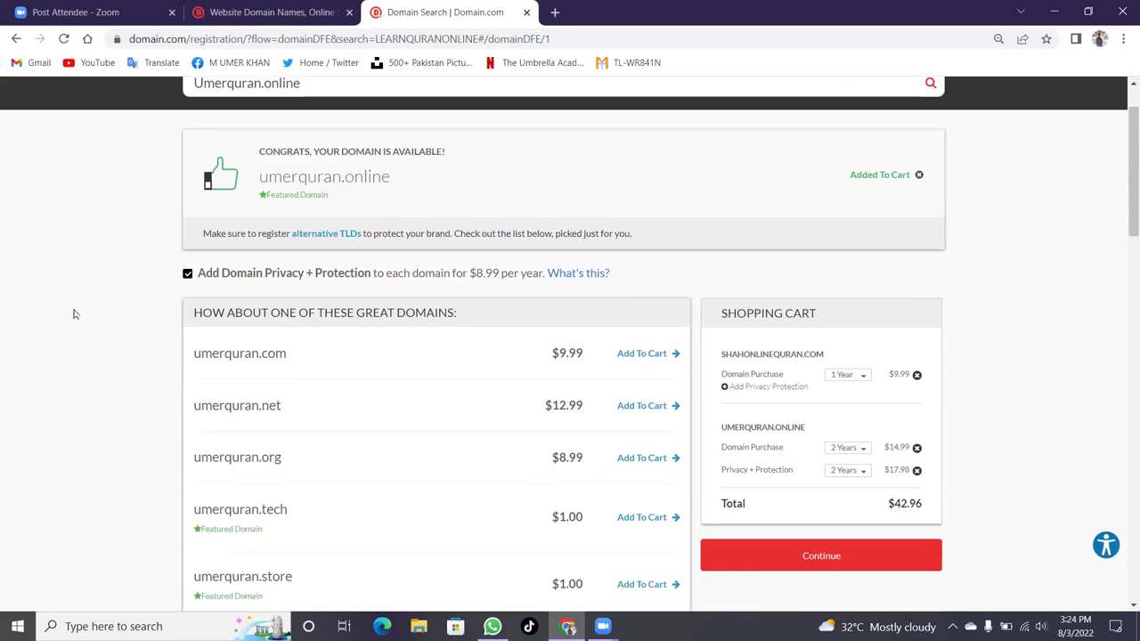
pyautogui.scroll(-2, 75, 314)
pyautogui.scroll(2, 75, 313)
pyautogui.scroll(-1, 70, 320)
pyautogui.scroll(-1, 71, 320)
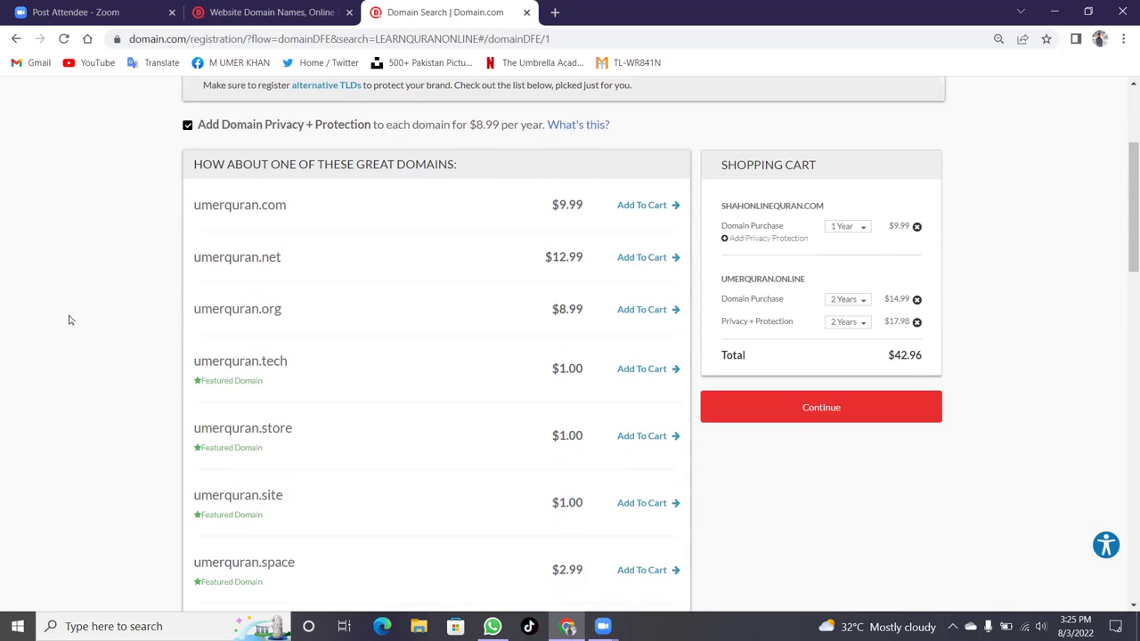
pyautogui.scroll(3, 70, 319)
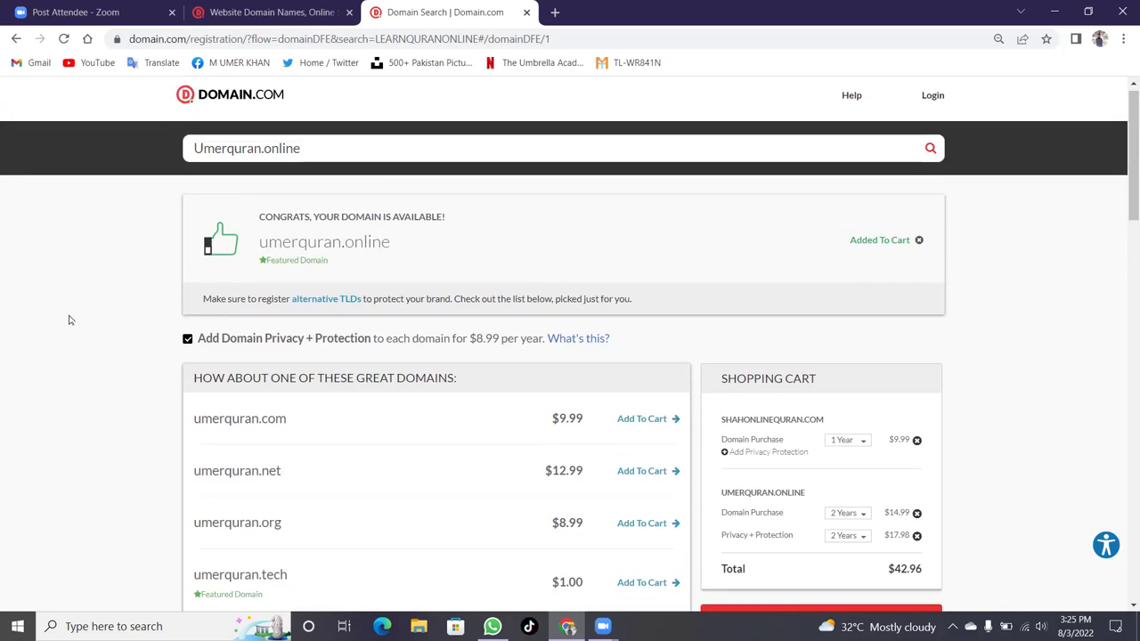
pyautogui.scroll(-2, 116, 312)
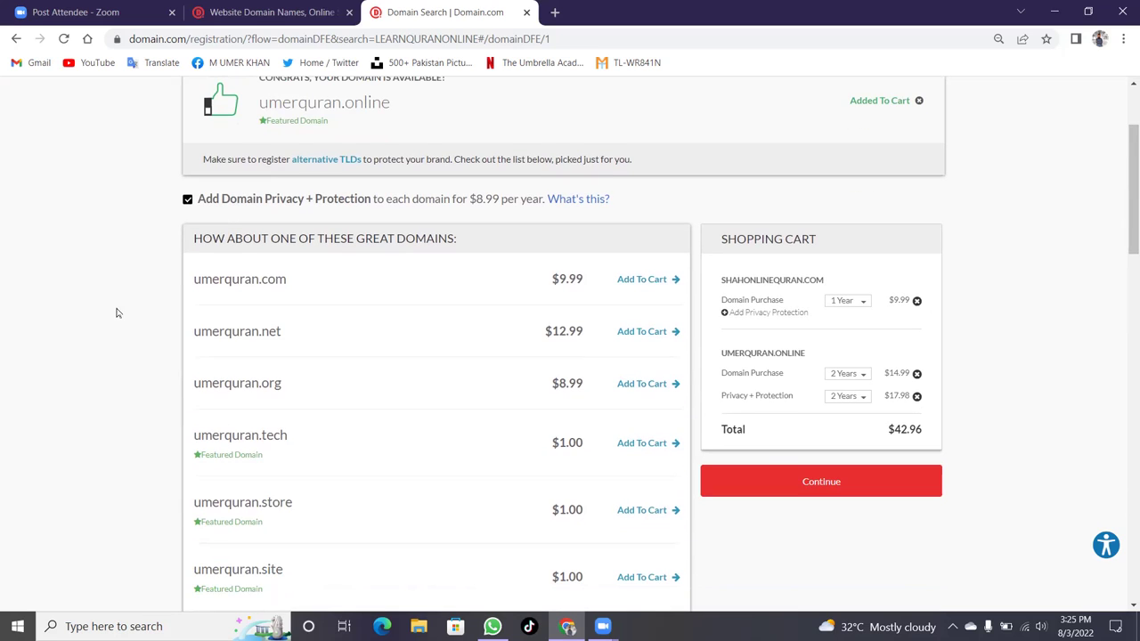
# Remove Privacy + Protection for umerquran.online from the shopping cart and set its domain purchase term to 1 Year.
pyautogui.click(916, 397)
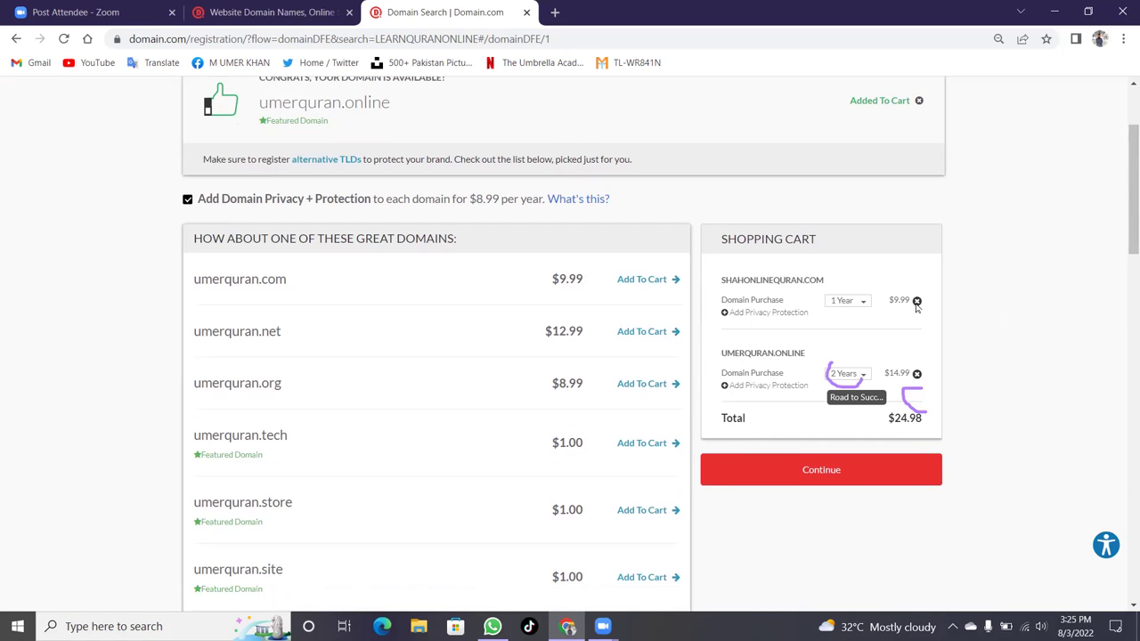
pyautogui.tripleClick(916, 320)
pyautogui.click(912, 340)
pyautogui.click(845, 373)
pyautogui.click(844, 385)
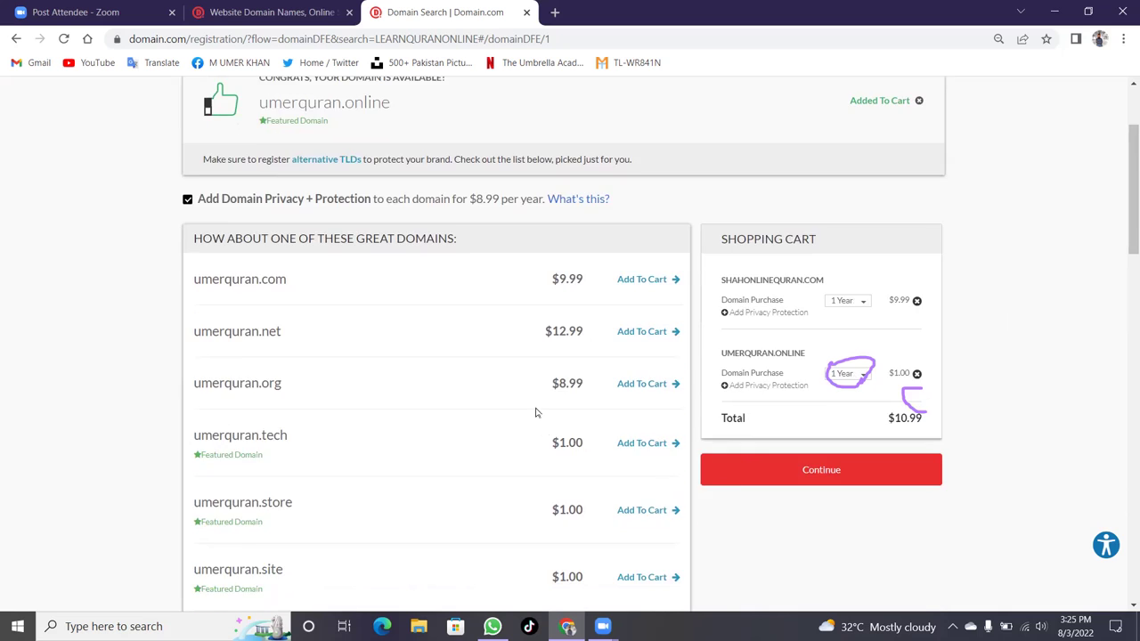
# Remove the shahonlinequran.com domain purchase from the shopping cart.
pyautogui.scroll(3, 536, 415)
pyautogui.scroll(-1, 536, 415)
pyautogui.scroll(1, 537, 412)
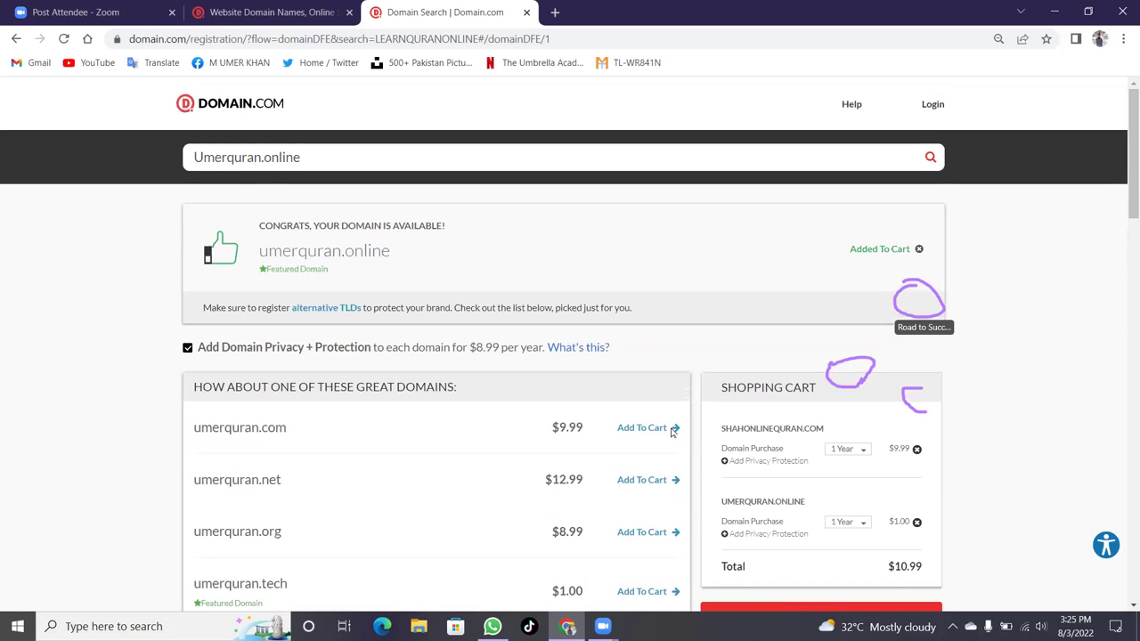
pyautogui.click(917, 449)
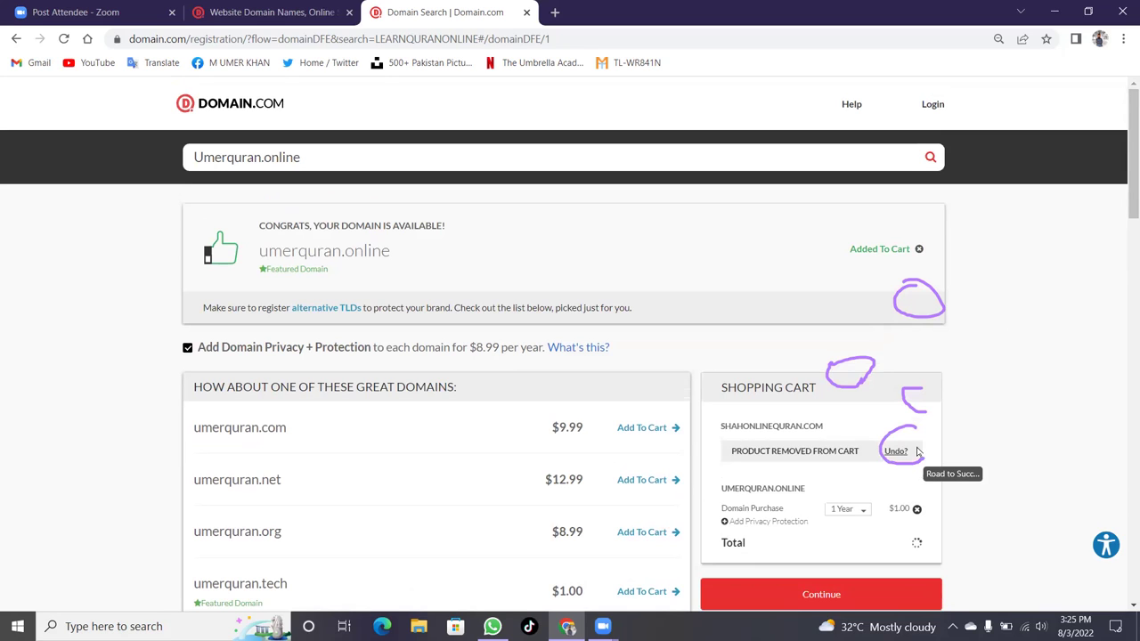
# Review the umerquran.online entry in the shopping cart and continue to the domain add-ons.
pyautogui.scroll(-1, 1017, 457)
pyautogui.scroll(-2, 1017, 458)
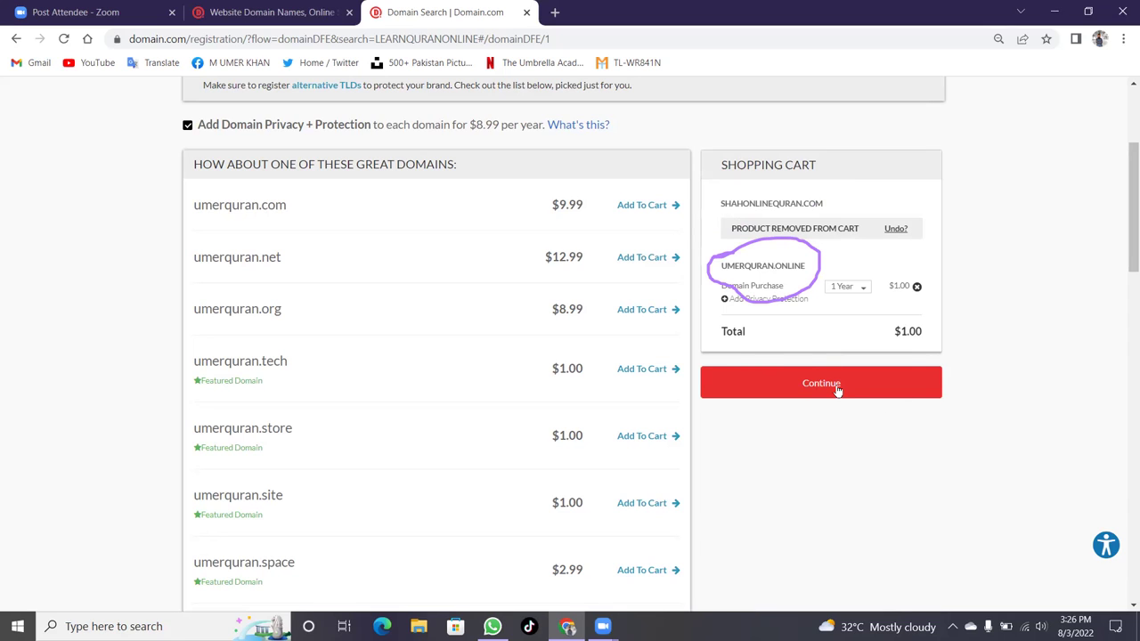
pyautogui.tripleClick(770, 267)
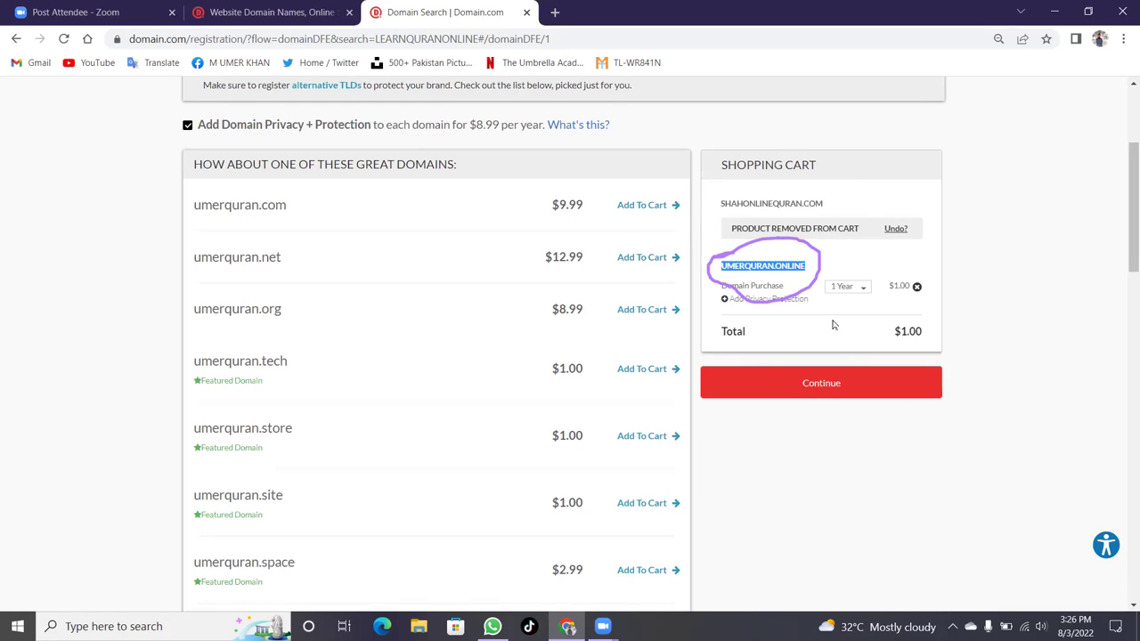
pyautogui.click(863, 253)
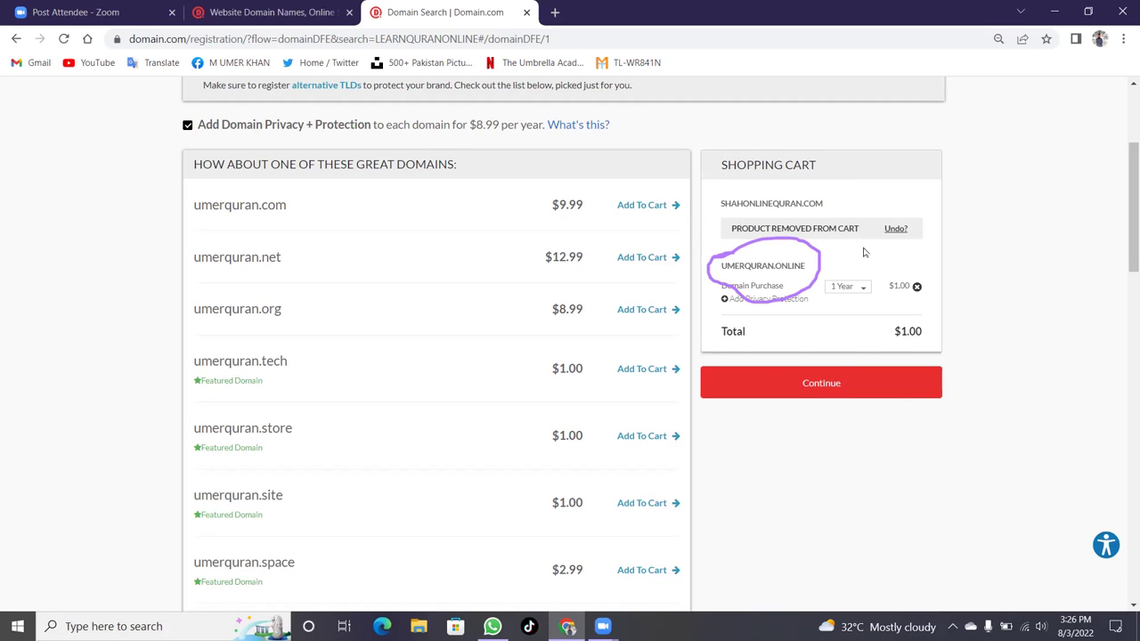
pyautogui.click(859, 390)
# Look over the domain add-ons offered for umerquran.online and proceed to billing without adding any.
pyautogui.scroll(-2, 861, 469)
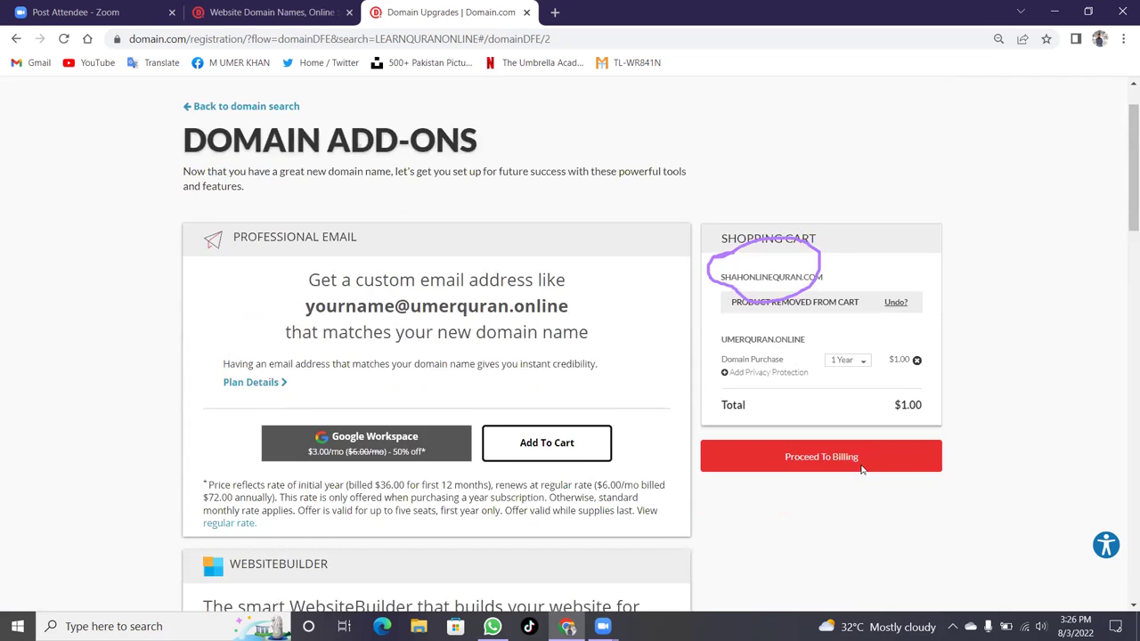
pyautogui.scroll(1, 861, 469)
pyautogui.scroll(-1, 849, 487)
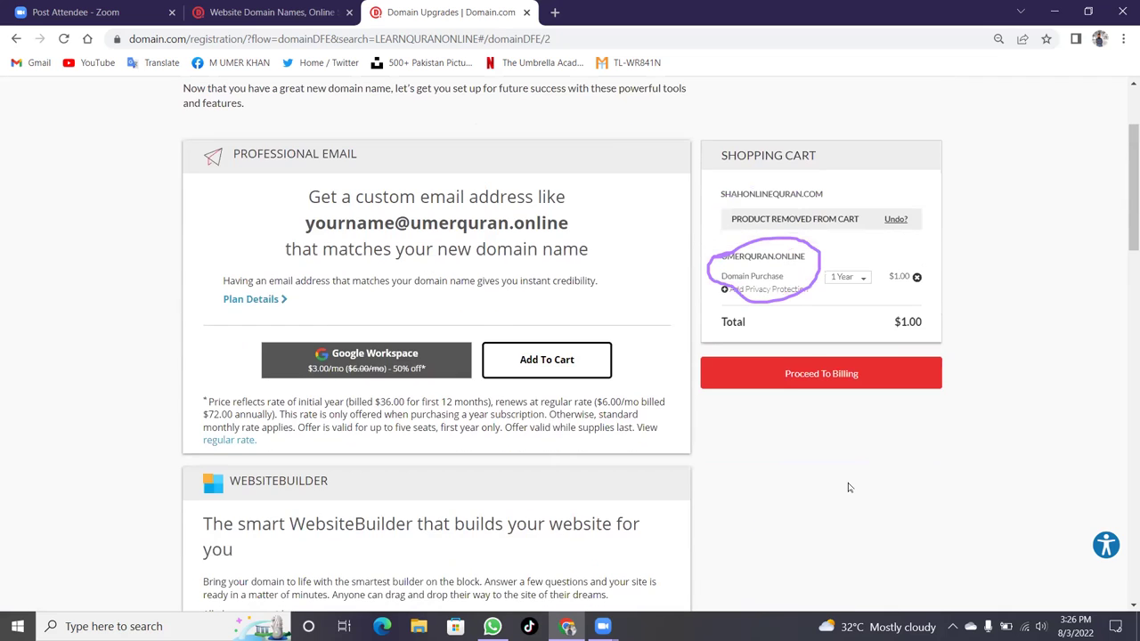
pyautogui.scroll(-1, 848, 487)
pyautogui.scroll(2, 848, 487)
pyautogui.scroll(-1, 848, 487)
pyautogui.scroll(1, 849, 487)
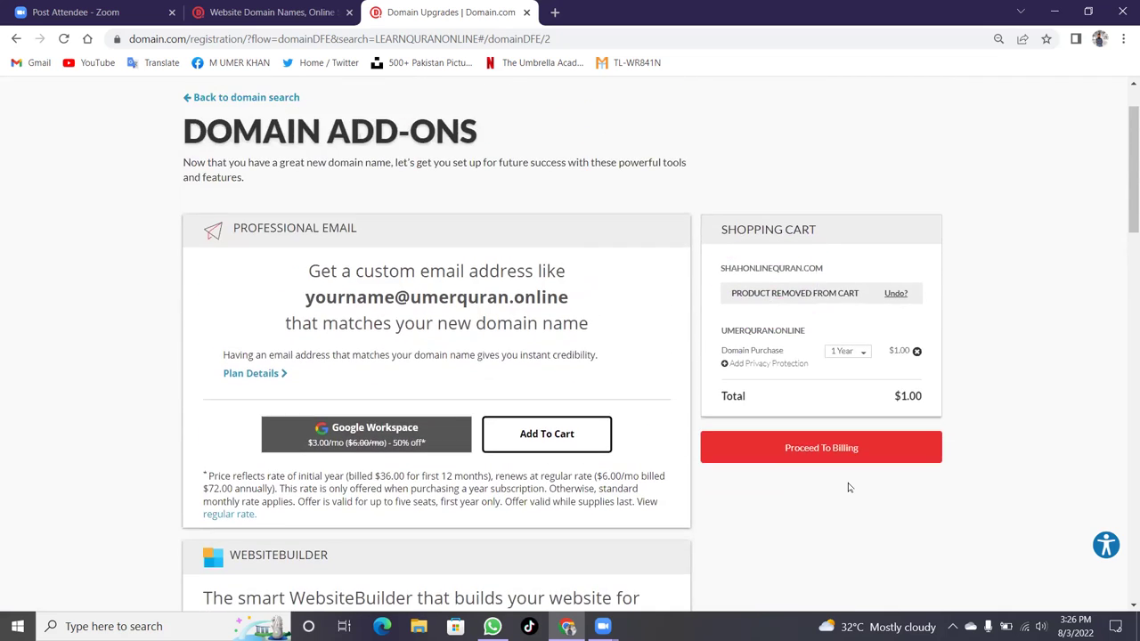
pyautogui.click(823, 446)
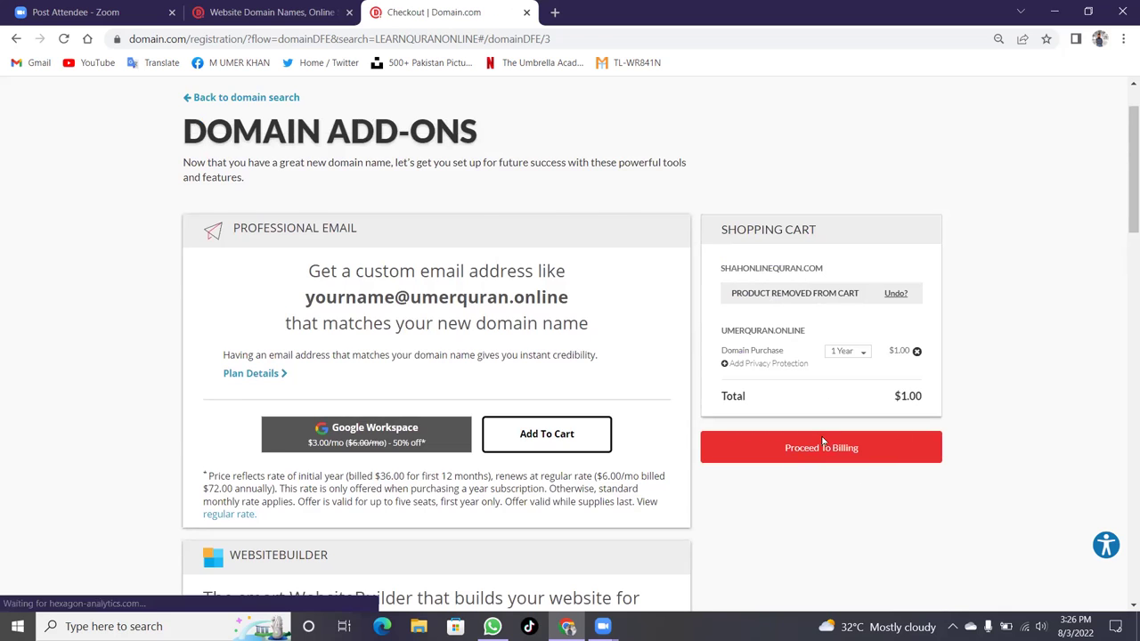
# Fill in the billing information with the saved e-mail address, phone number and postal address.
pyautogui.scroll(-2, 351, 257)
pyautogui.click(352, 221)
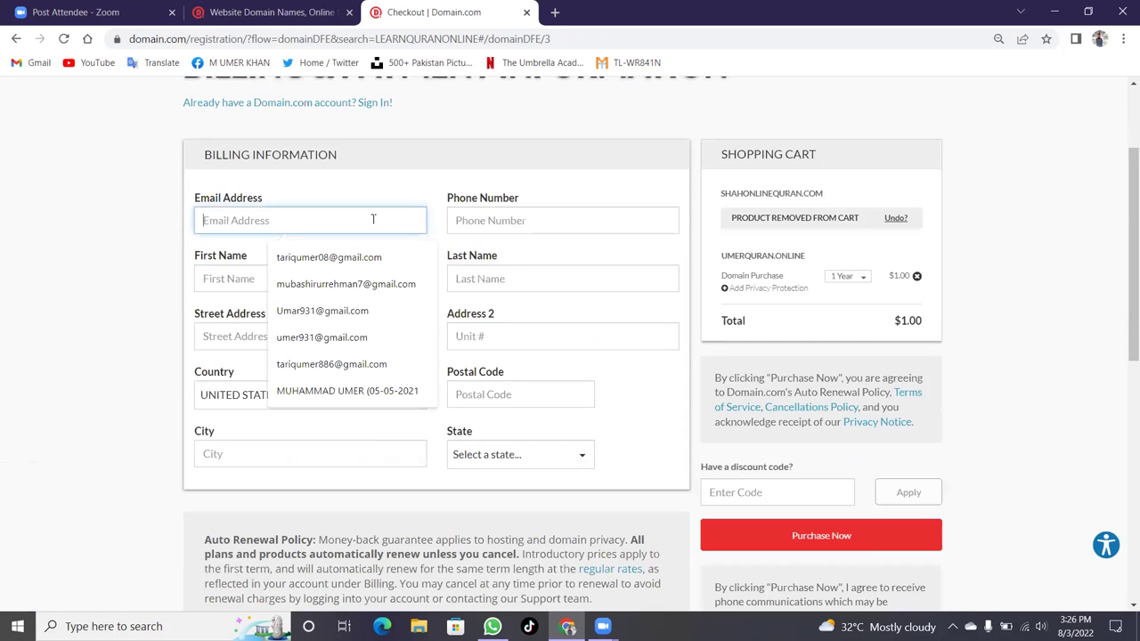
pyautogui.click(359, 363)
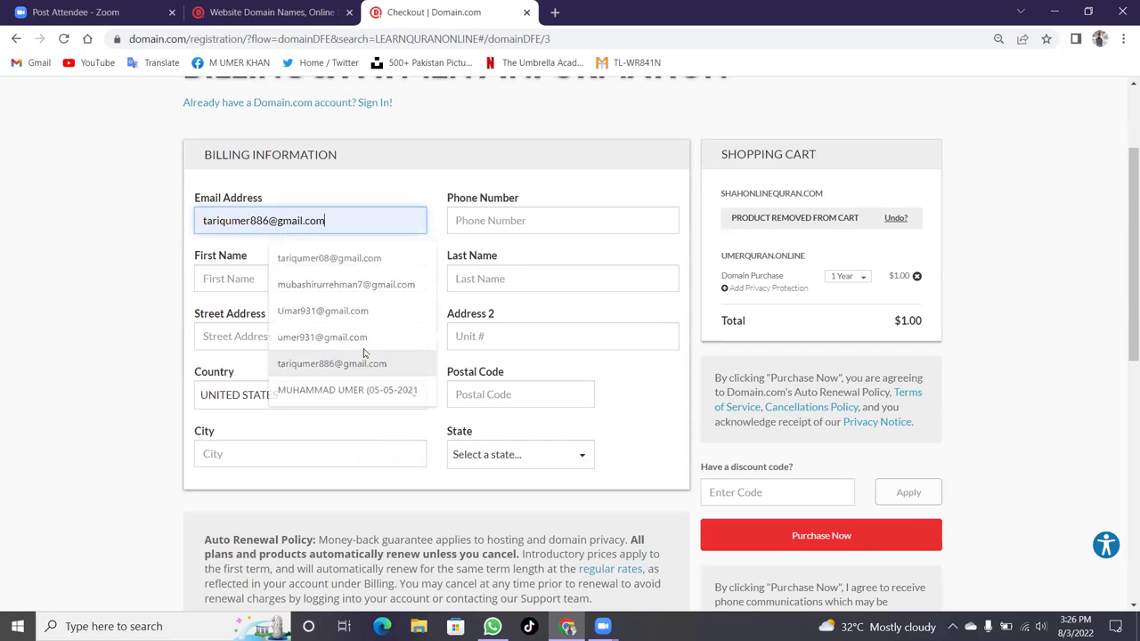
pyautogui.click(547, 218)
pyautogui.press('Down')
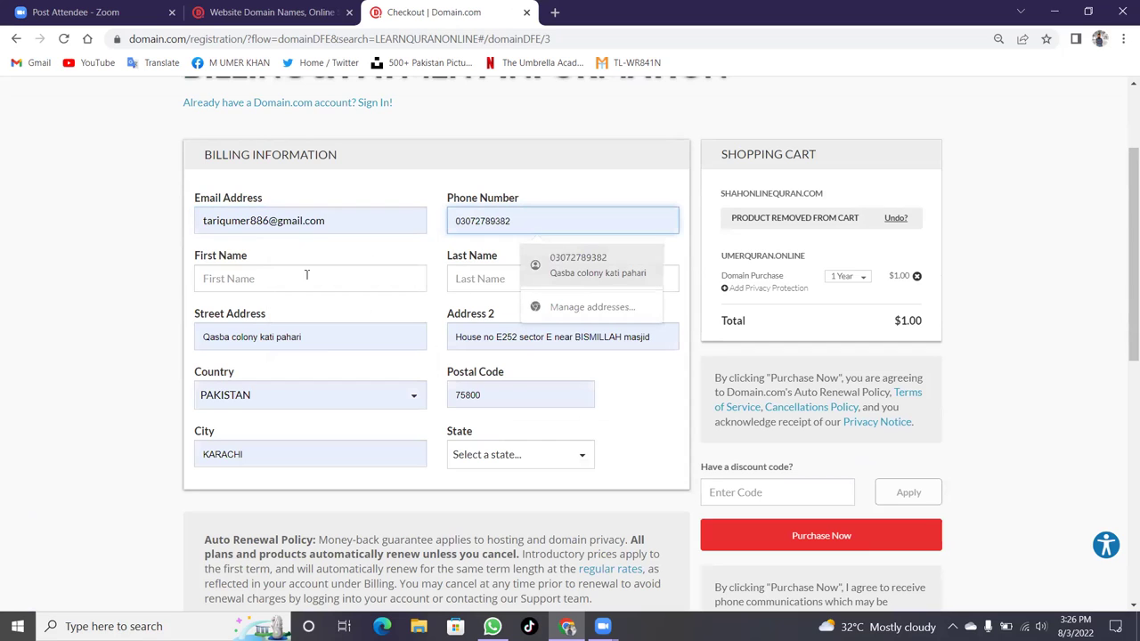
pyautogui.press('Return')
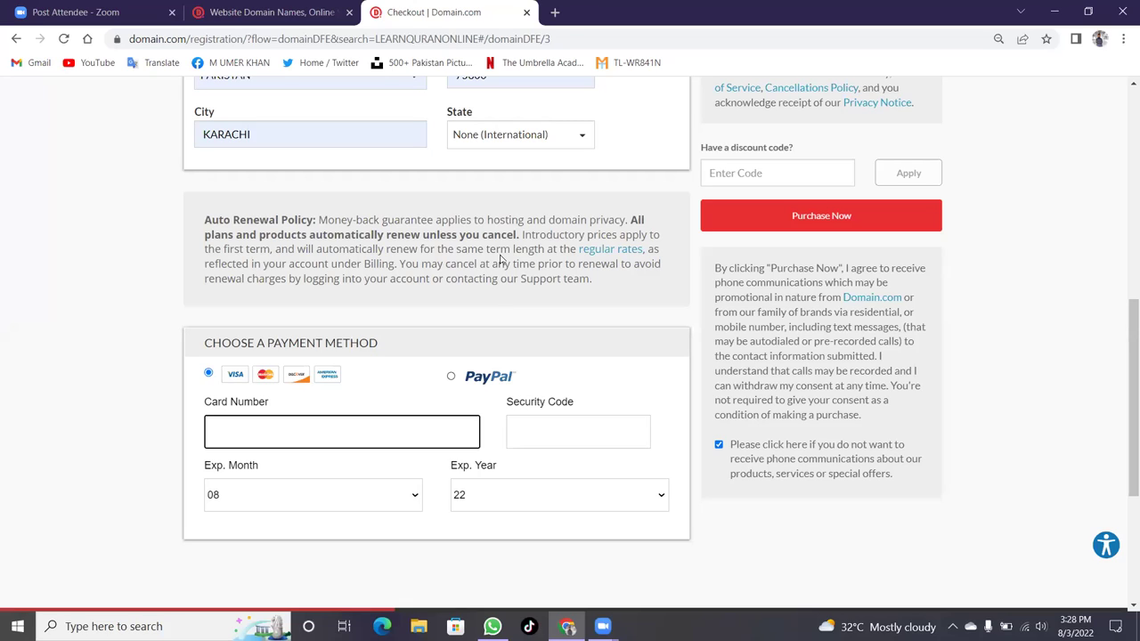
# Search Google for domainpk in a new browser tab.
pyautogui.hotkey('ctrl', 't')
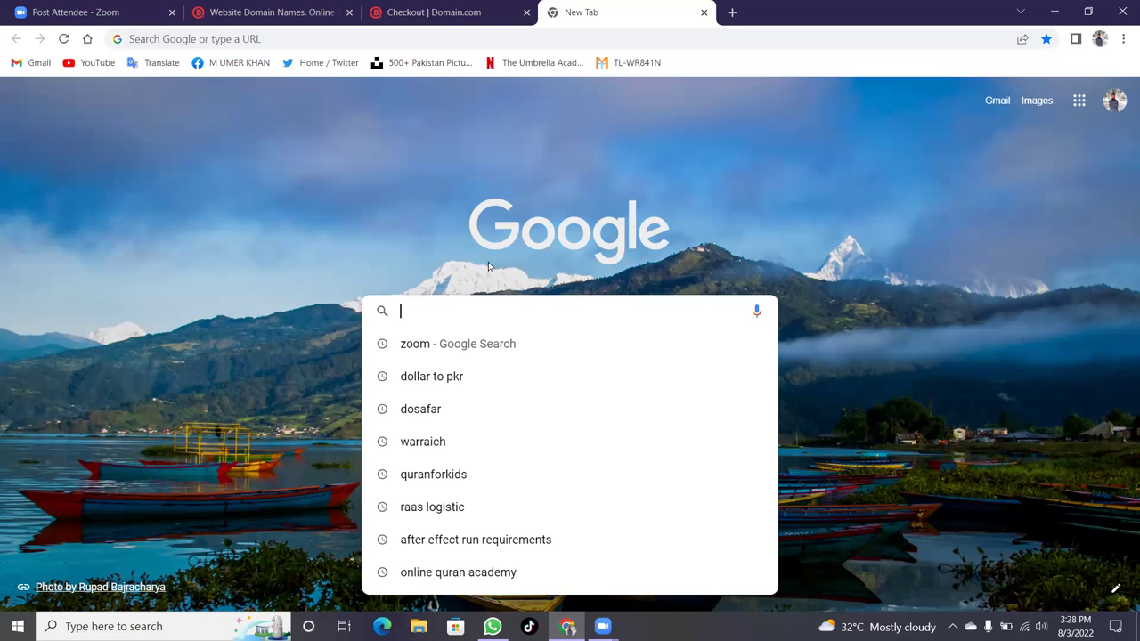
pyautogui.write('doma')
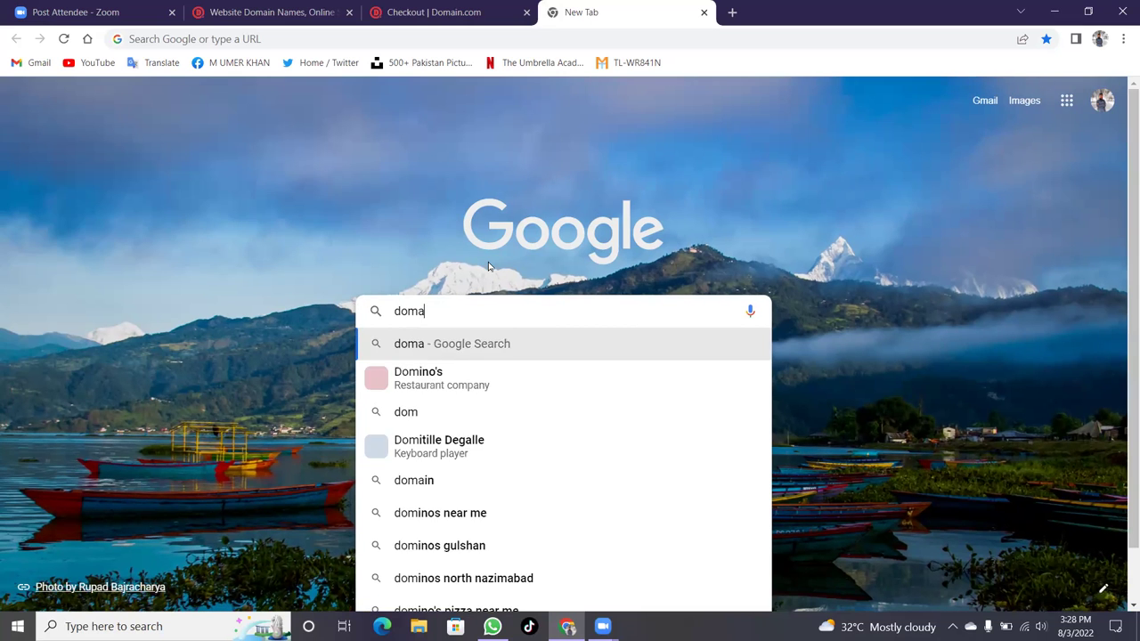
pyautogui.write('inpk')
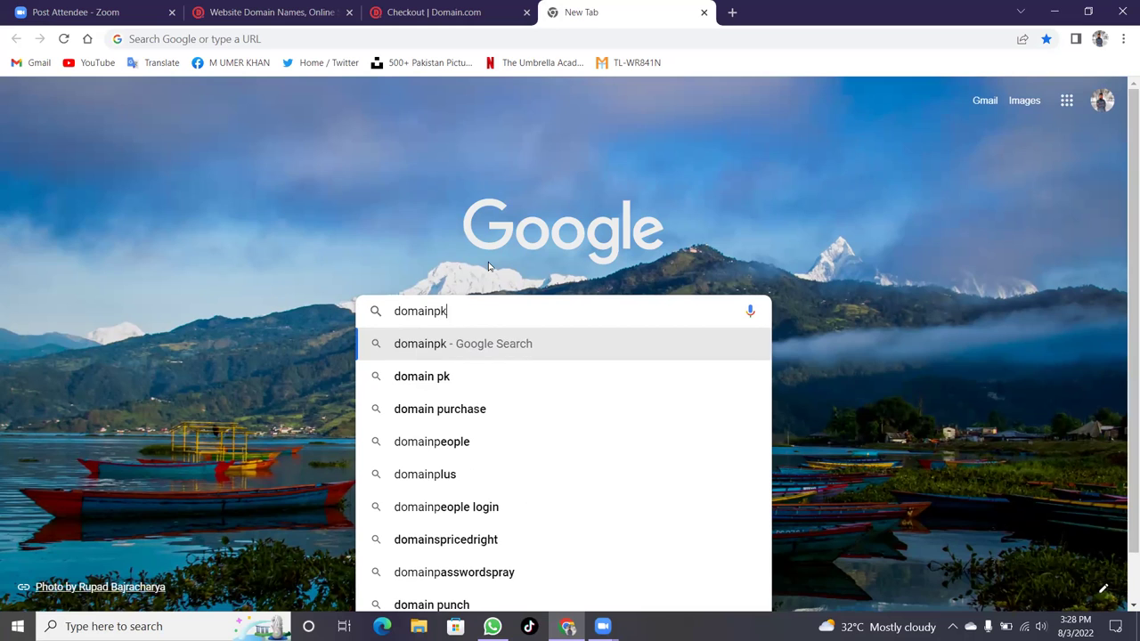
pyautogui.press('Return')
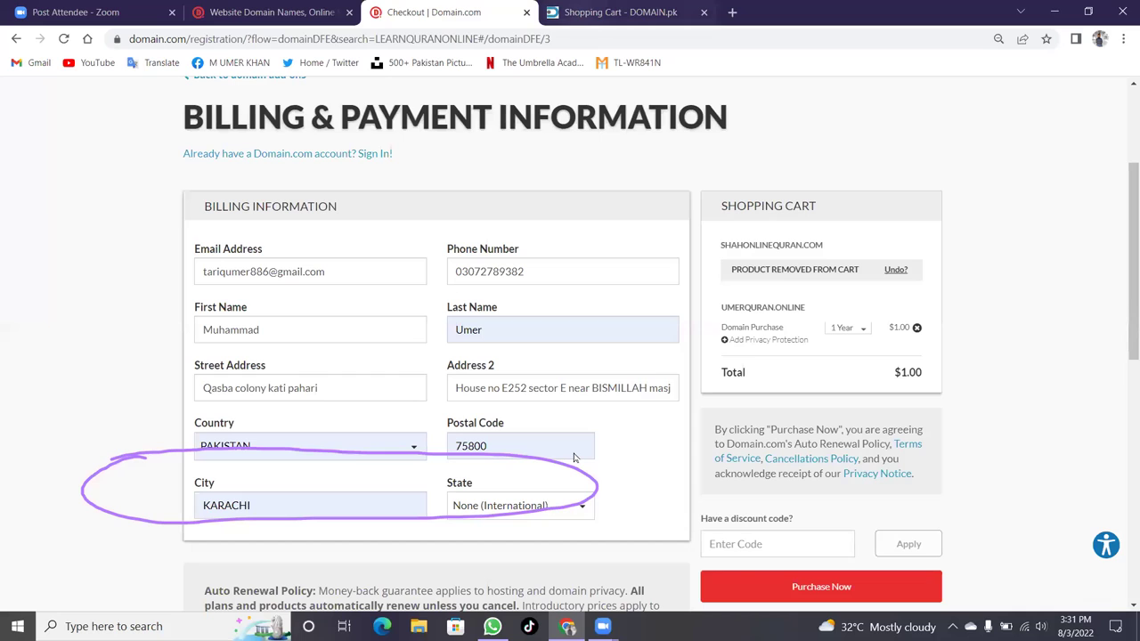
# Go to the DOMAIN.pk shopping cart page and review the availability and extension prices for umeronline.com.pk, noting its pk ending.
pyautogui.hotkey('ctrl', 'Tab')
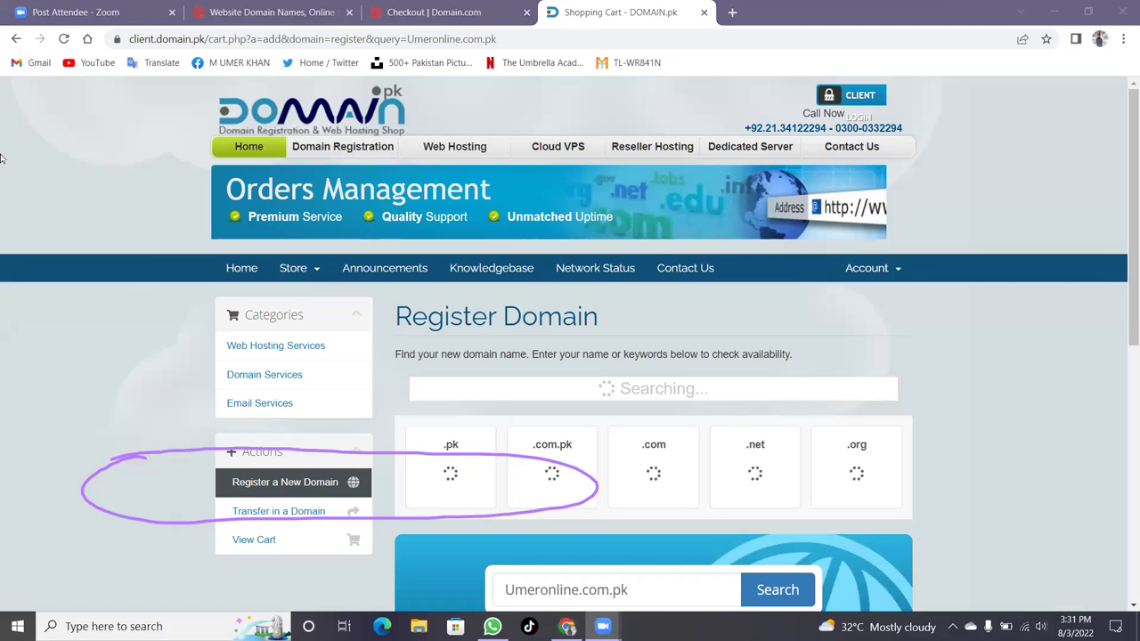
pyautogui.scroll(-3, 846, 534)
pyautogui.scroll(1, 553, 581)
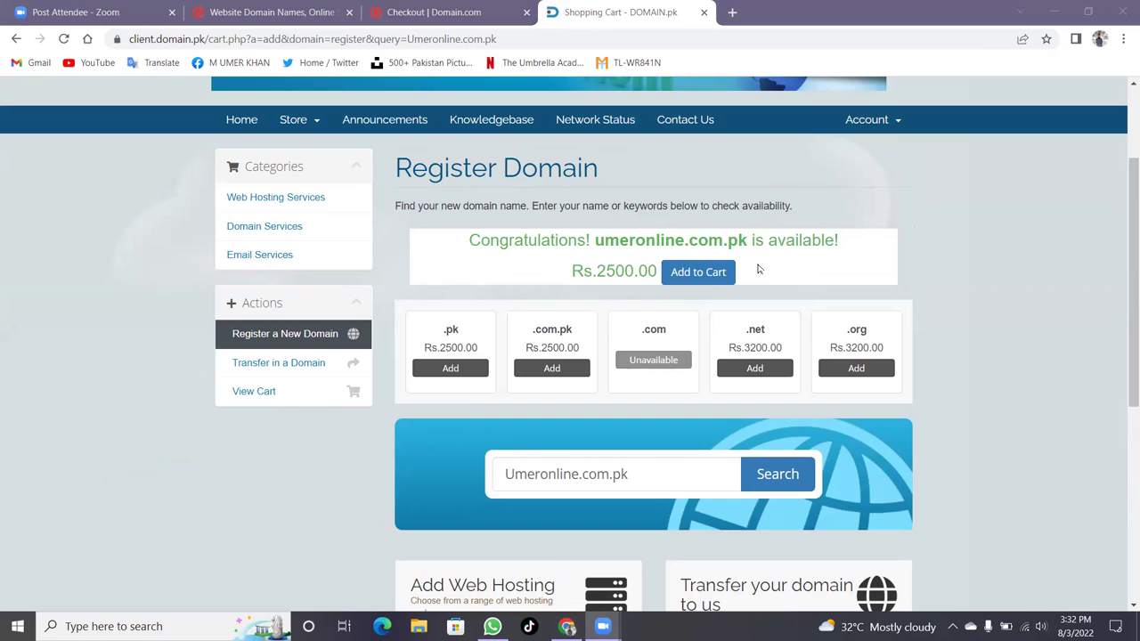
pyautogui.click(732, 236)
pyautogui.moveTo(729, 237); pyautogui.dragTo(748, 239)
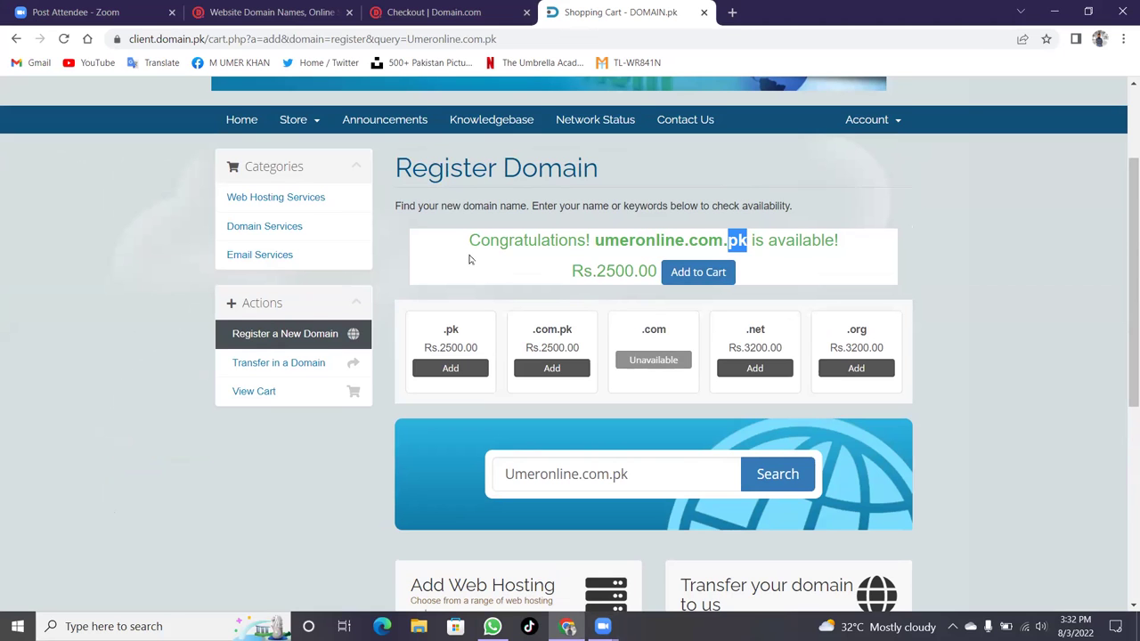
pyautogui.scroll(1, 471, 258)
pyautogui.scroll(1, 283, 330)
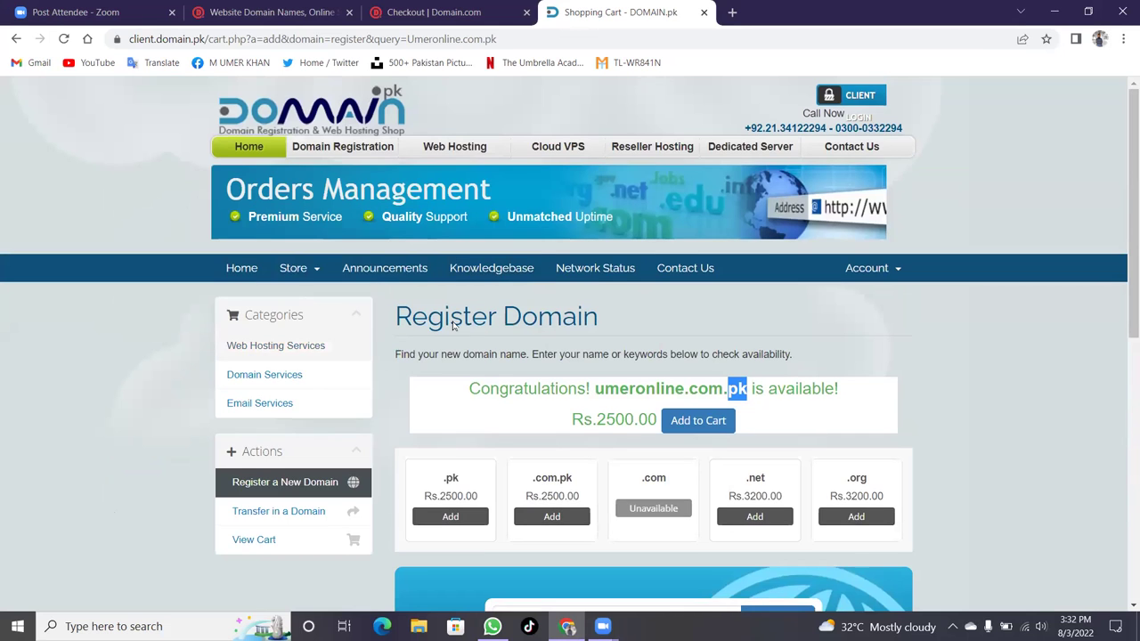
# Check whether the domain learnquran.pk can be registered on DOMAIN.pk.
pyautogui.scroll(-2, 409, 428)
pyautogui.click(423, 495)
pyautogui.hotkey('ctrl', 'a')
pyautogui.write('lear')
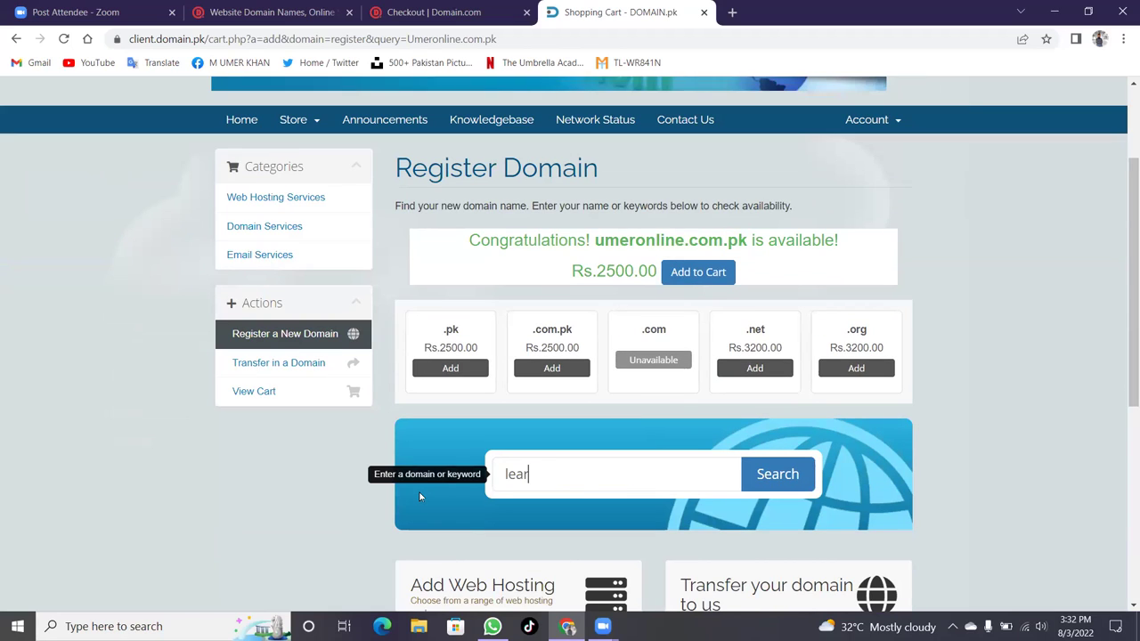
pyautogui.write('nq')
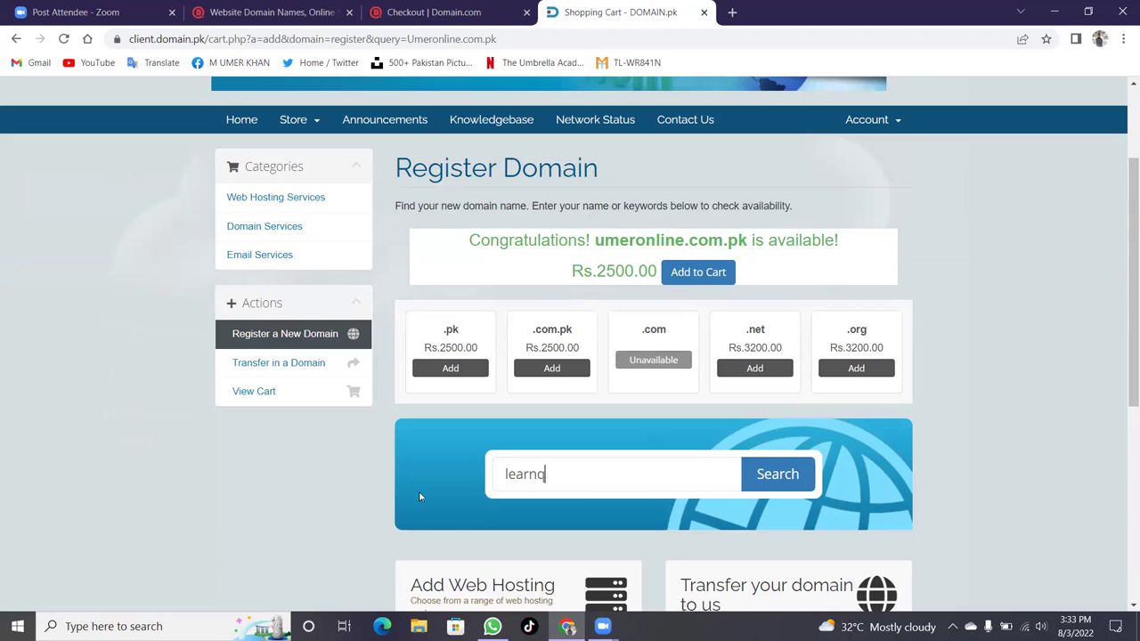
pyautogui.write('uran.pk')
pyautogui.press('Return')
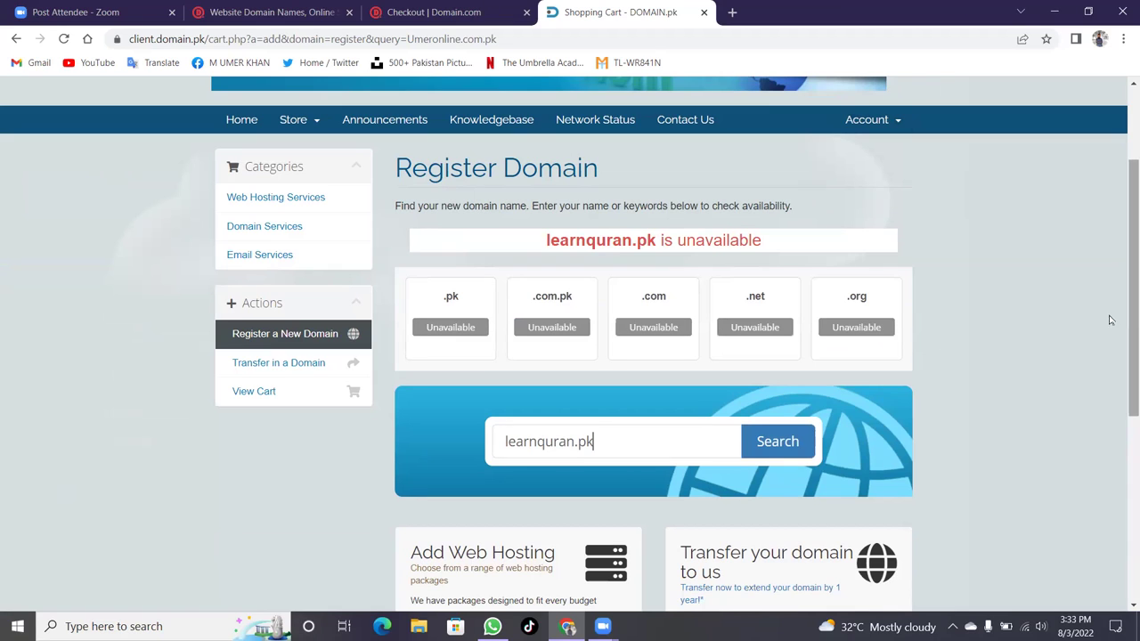
# Change the extension in the domain search to .com and check the availability of learnquran.com.
pyautogui.scroll(-1, 989, 445)
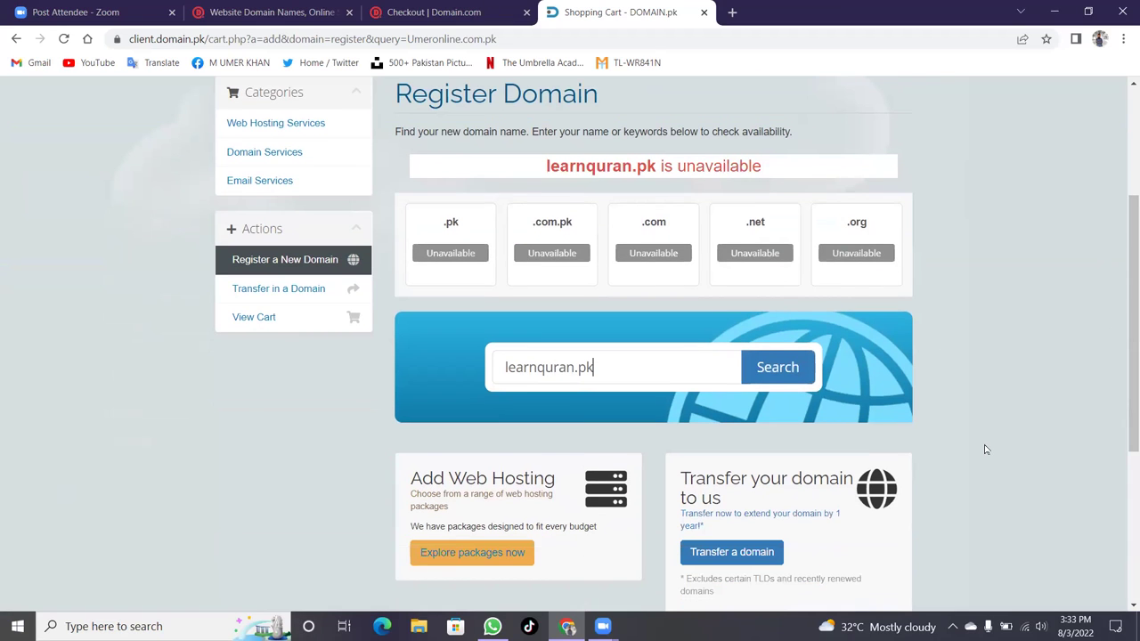
pyautogui.press('BackSpace')
pyautogui.press('BackSpace')
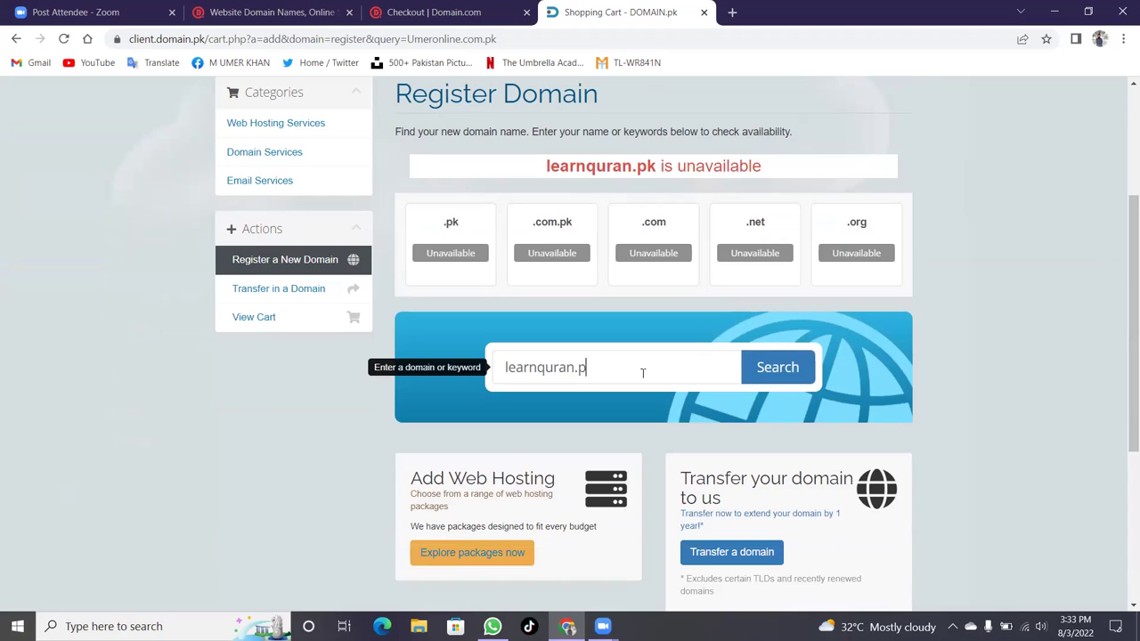
pyautogui.write('com')
pyautogui.press('Return')
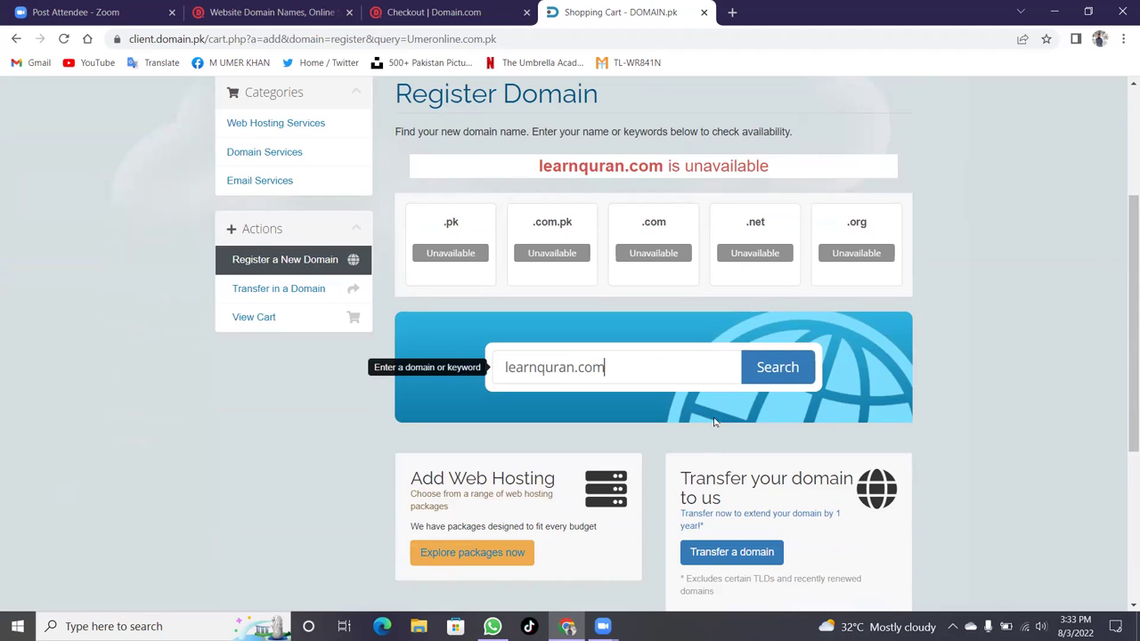
# Replace the searched name with shahonline.pk and check its availability.
pyautogui.press('BackSpace')
pyautogui.press('BackSpace')
pyautogui.press('BackSpace')
pyautogui.press('BackSpace')
pyautogui.press('BackSpace')
pyautogui.press('BackSpace')
pyautogui.press('BackSpace')
pyautogui.press('BackSpace')
pyautogui.press('BackSpace')
pyautogui.press('BackSpace')
pyautogui.press('BackSpace')
pyautogui.press('BackSpace')
pyautogui.press('BackSpace')
pyautogui.press('BackSpace')
pyautogui.write('shah')
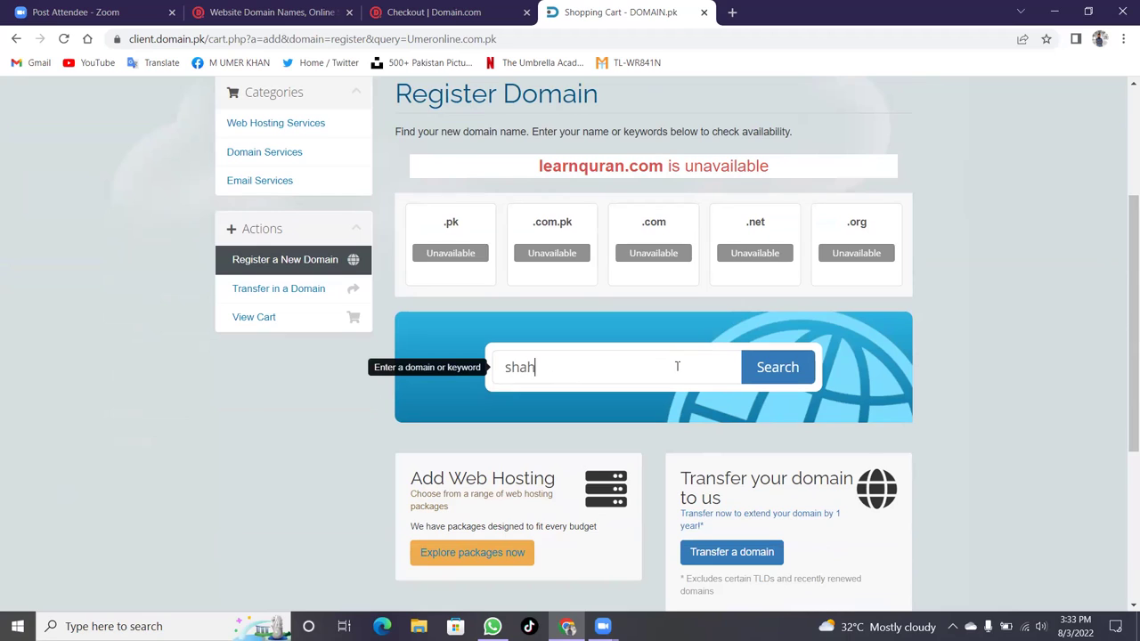
pyautogui.write('onlinm')
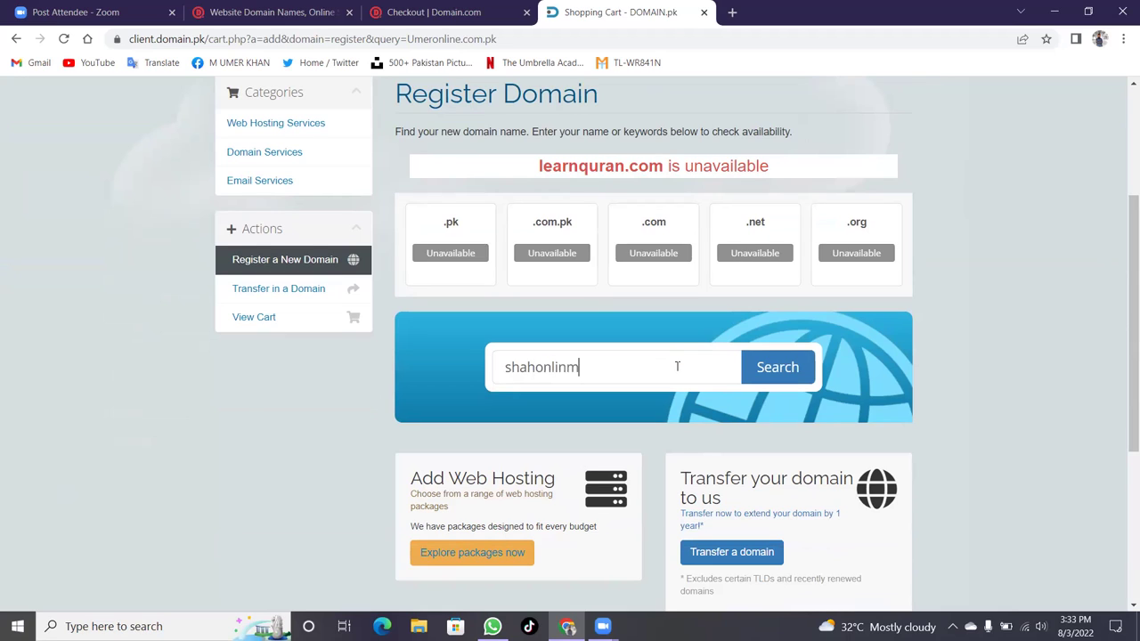
pyautogui.press('BackSpace')
pyautogui.write('ne')
pyautogui.press('BackSpace')
pyautogui.press('BackSpace')
pyautogui.write('e.pk')
pyautogui.press('Return')
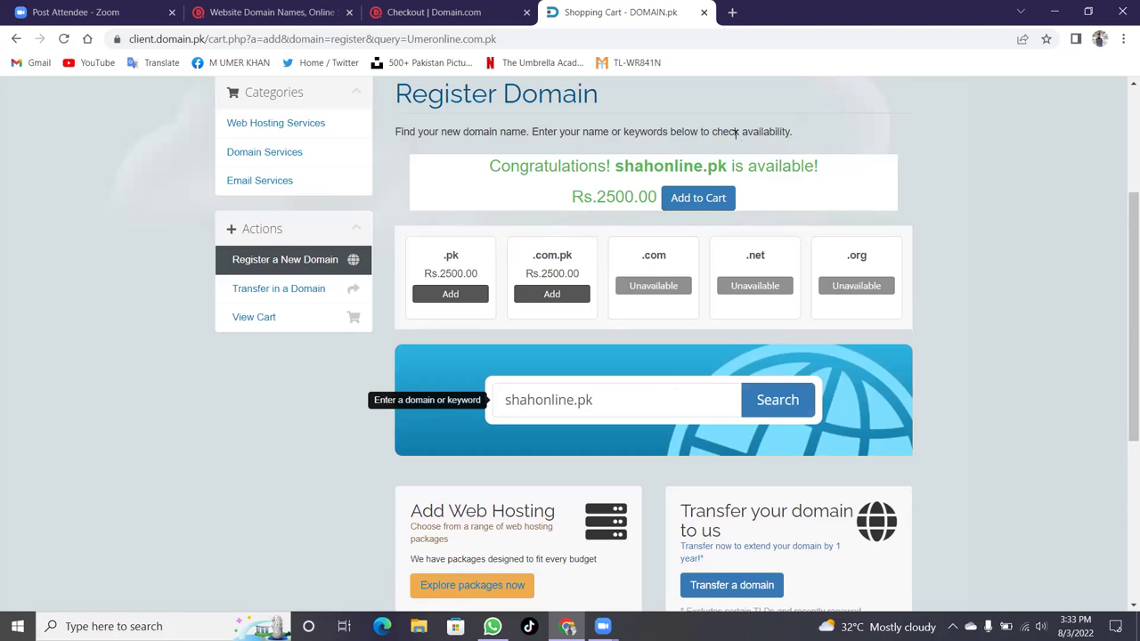
# Compare the shahonline.pk extension prices on DOMAIN.pk with the prices advertised on the Domain.com home page.
pyautogui.click(590, 421)
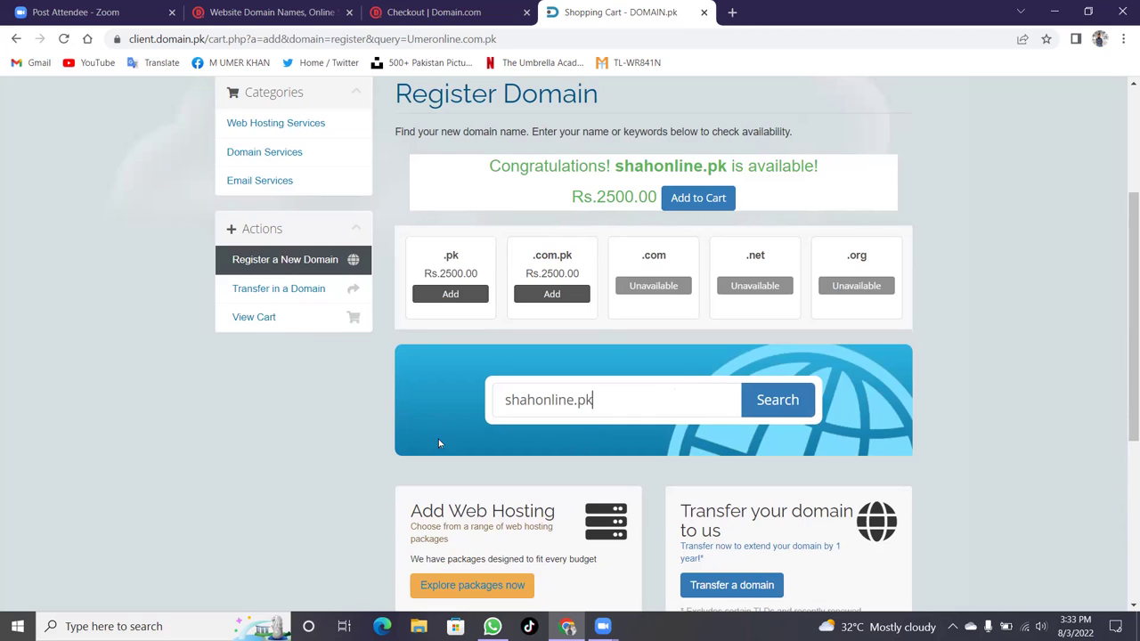
pyautogui.scroll(2, 438, 458)
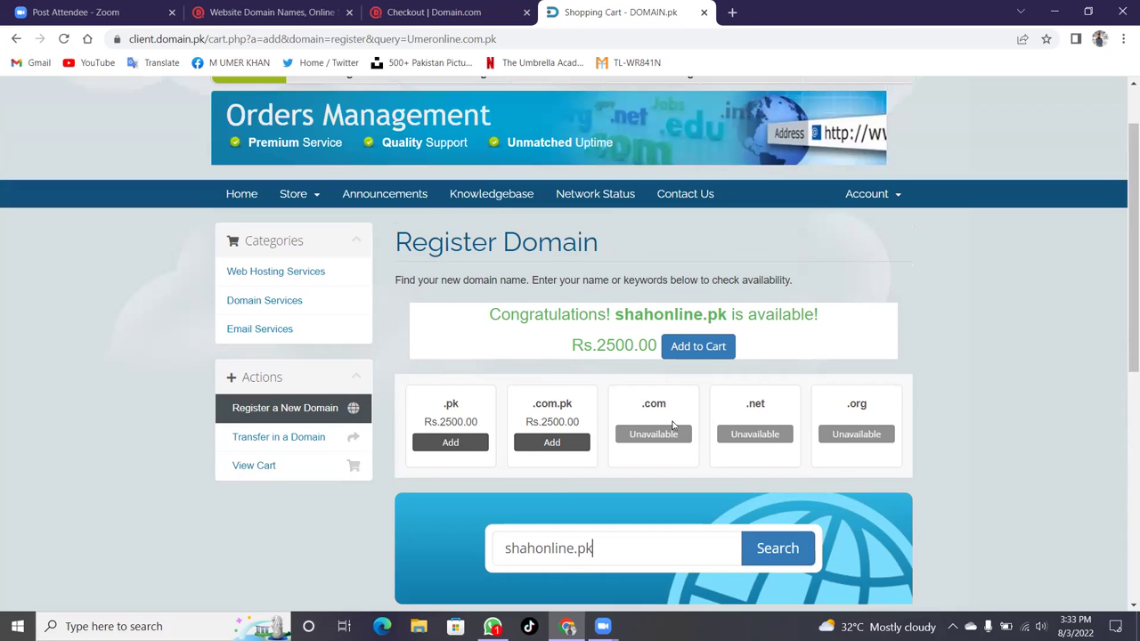
pyautogui.scroll(-3, 805, 370)
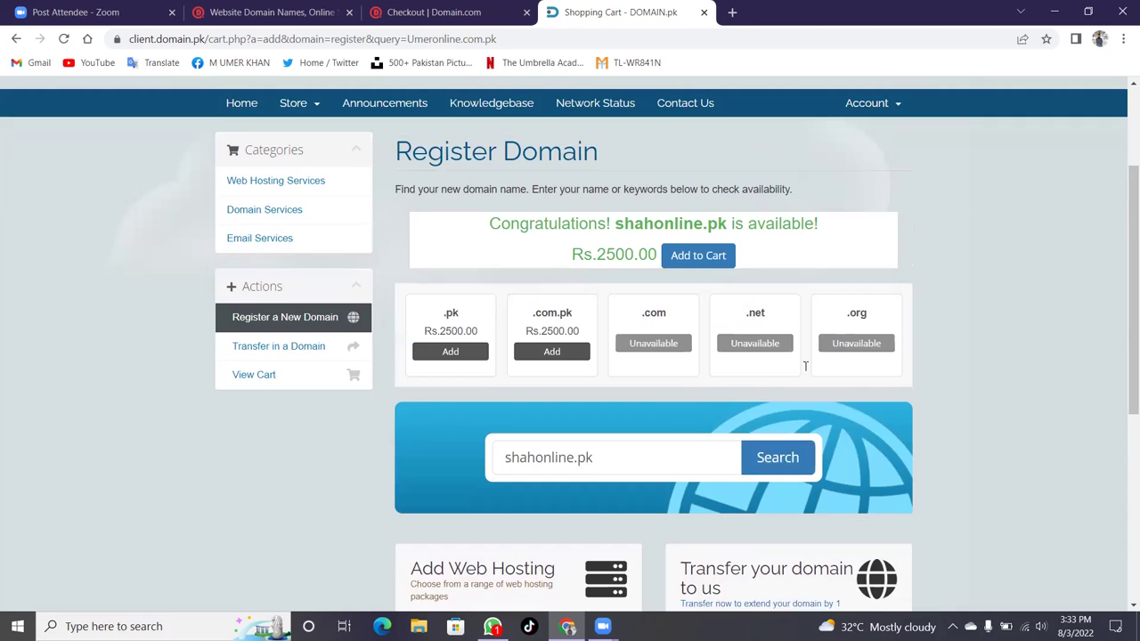
pyautogui.click(326, 11)
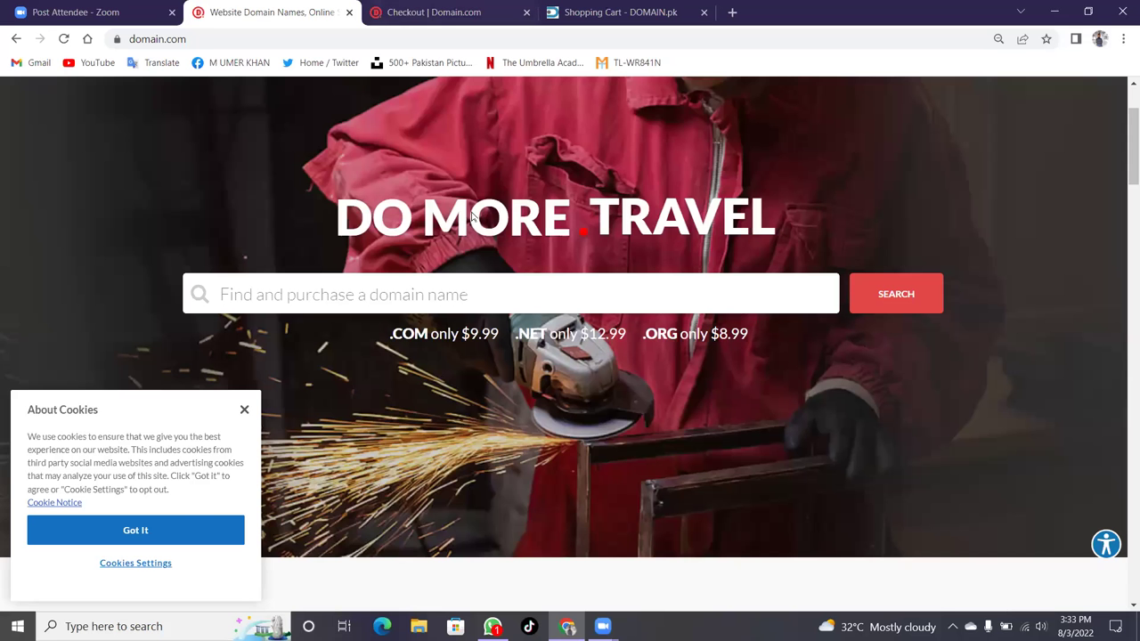
pyautogui.hotkey('ctrl', 'Tab')
pyautogui.click(267, 12)
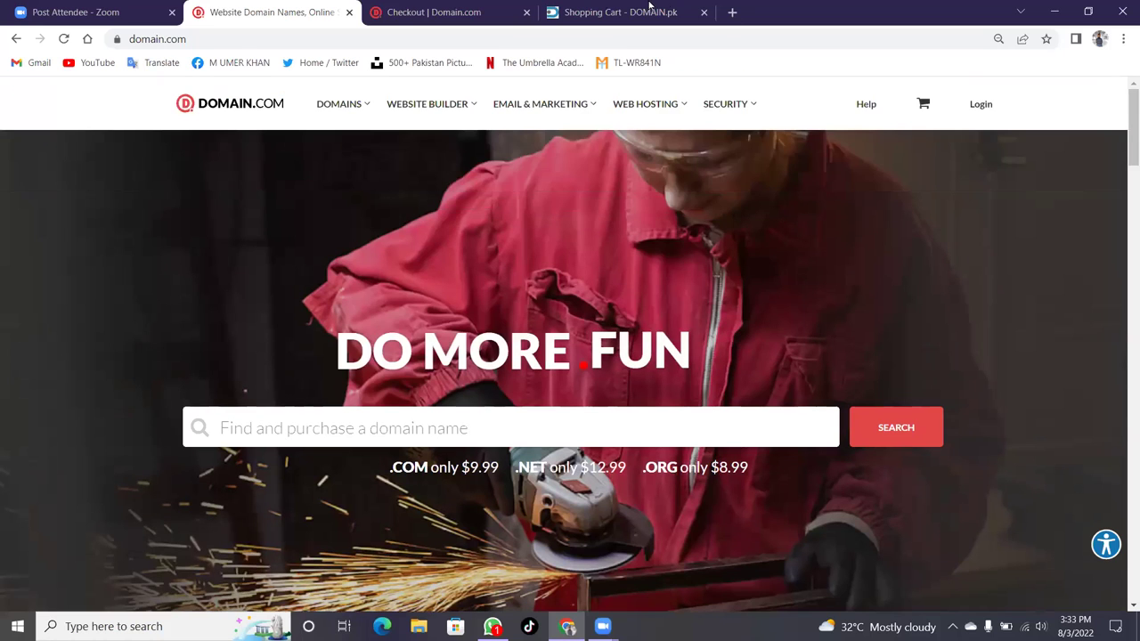
pyautogui.click(650, 9)
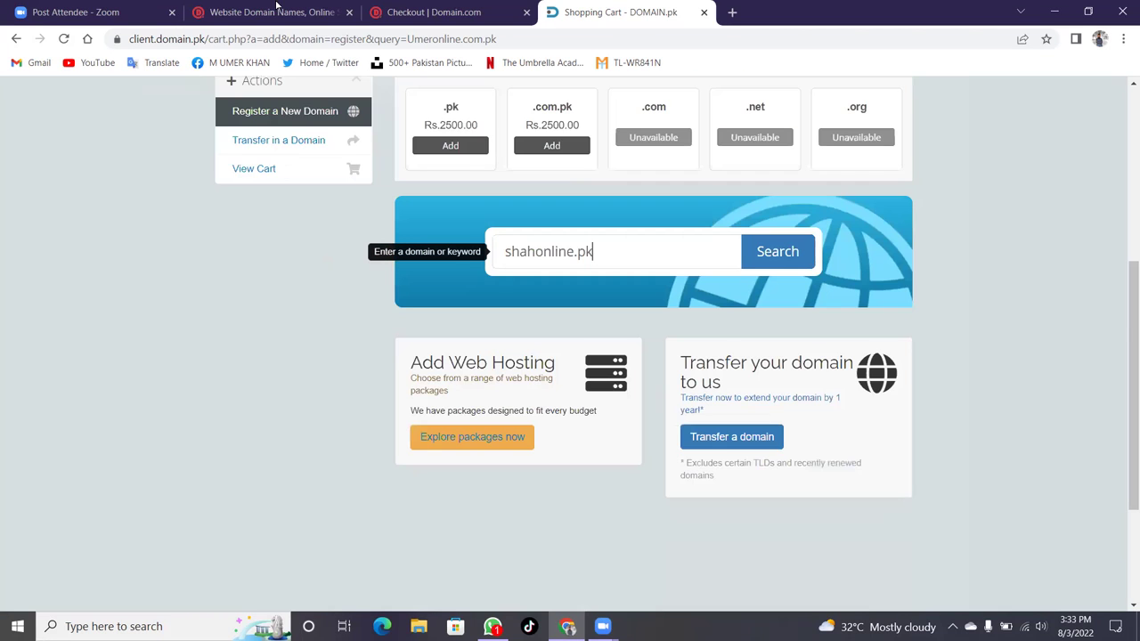
pyautogui.hotkey('ctrl', '2')
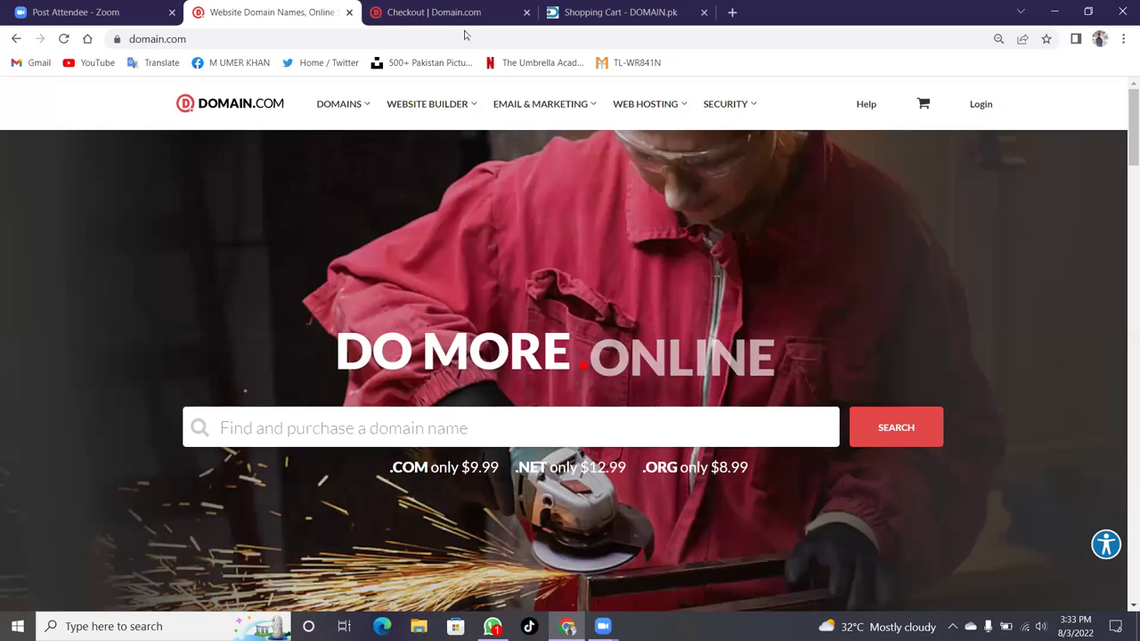
# Return to the Domain.com checkout and review the billing information, shopping cart and card payment fields.
pyautogui.hotkey('ctrl', 'Tab')
pyautogui.scroll(-2, 775, 512)
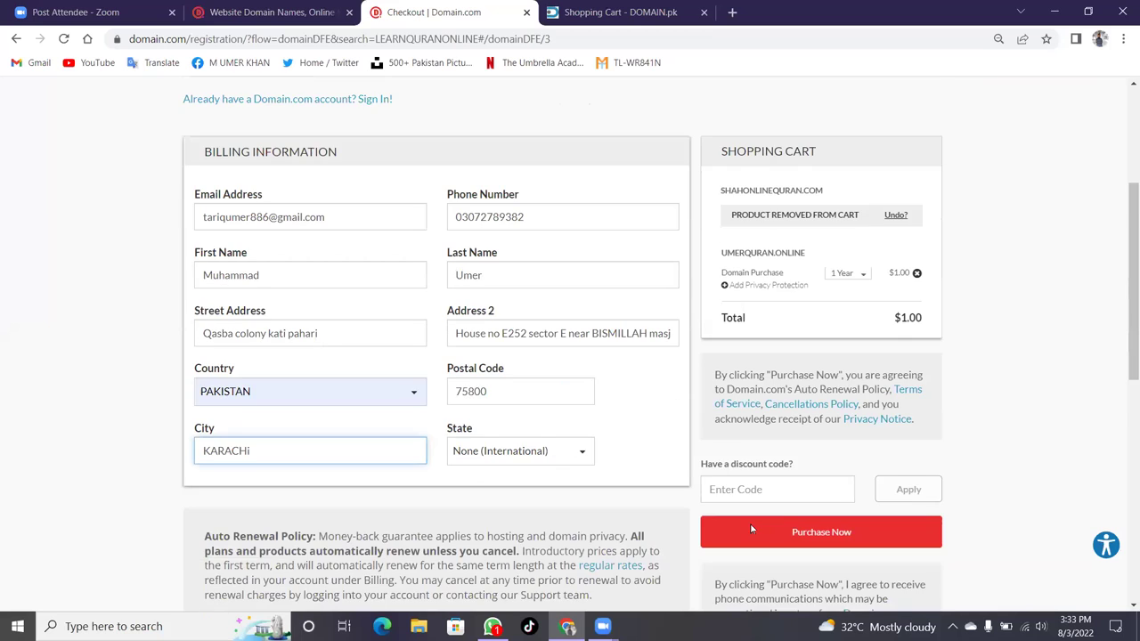
pyautogui.scroll(1, 771, 504)
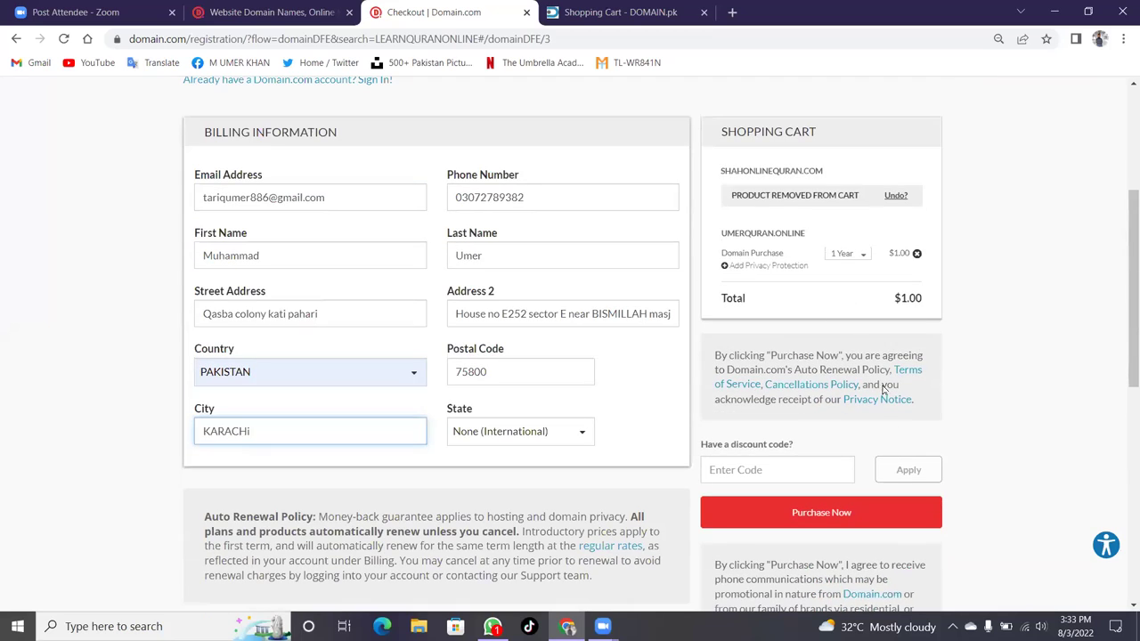
pyautogui.click(980, 299)
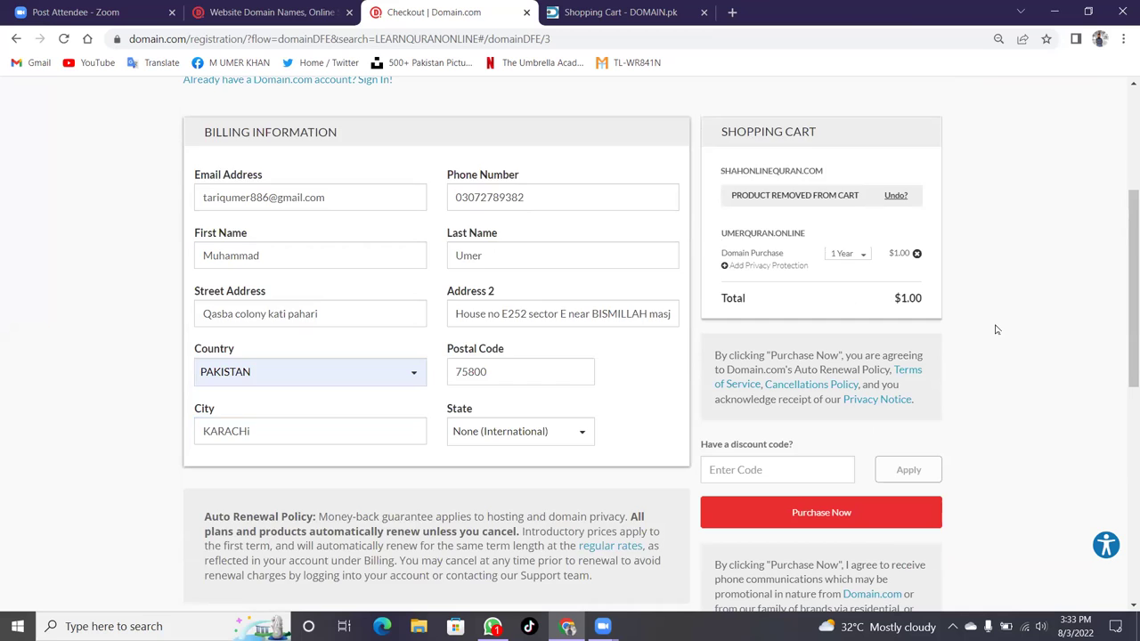
pyautogui.hotkey('ctrl', 'a')
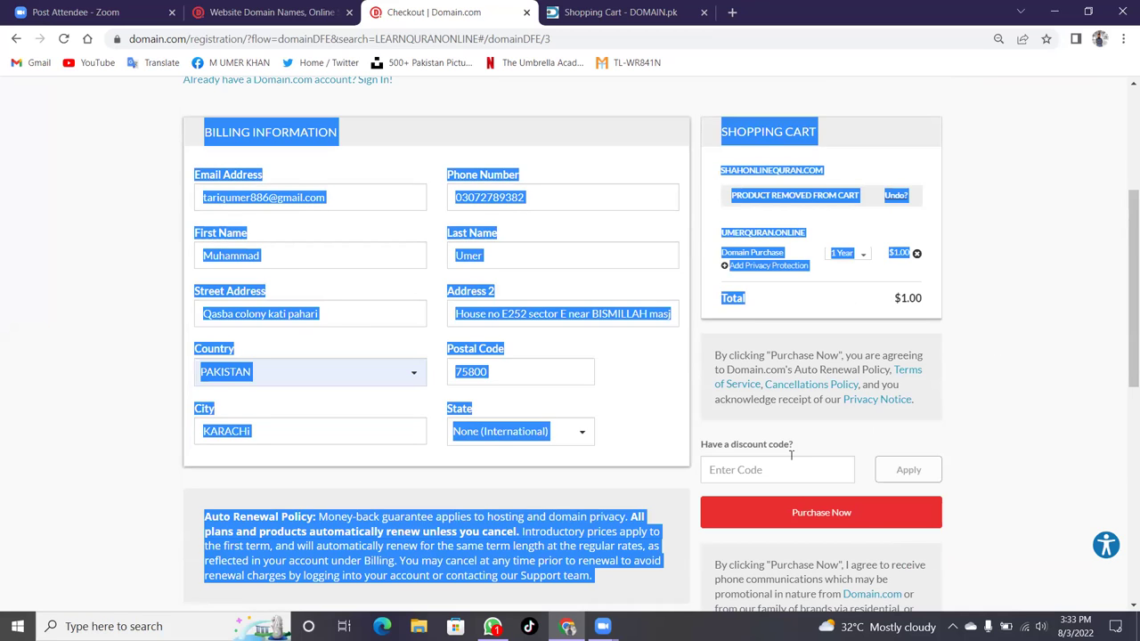
pyautogui.click(791, 454)
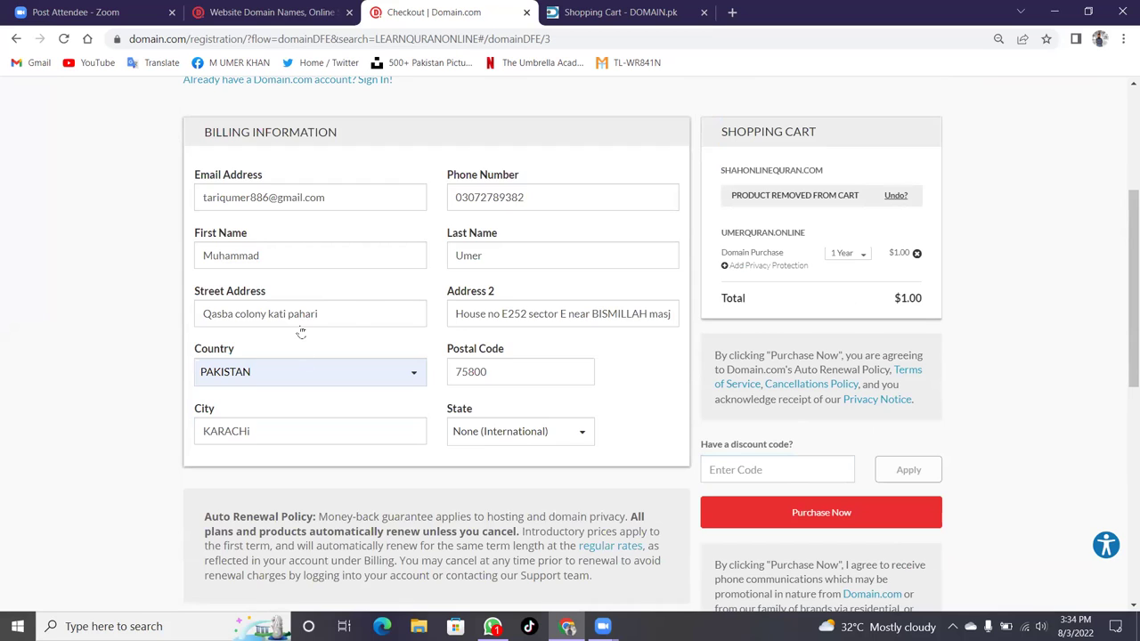
pyautogui.scroll(-4, 299, 331)
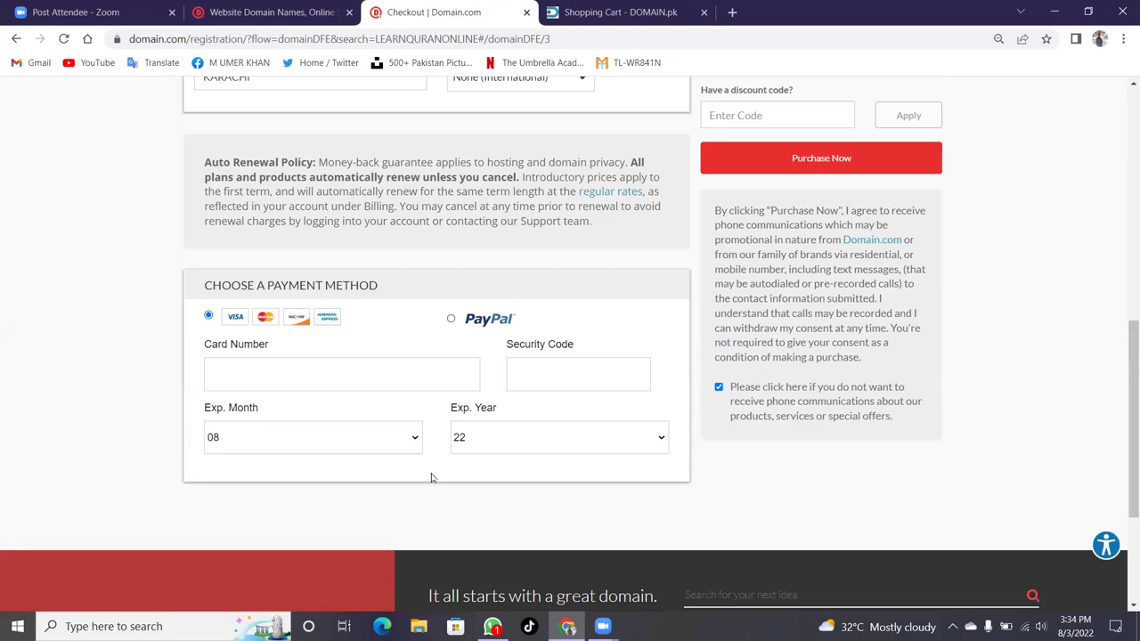
pyautogui.click(347, 449)
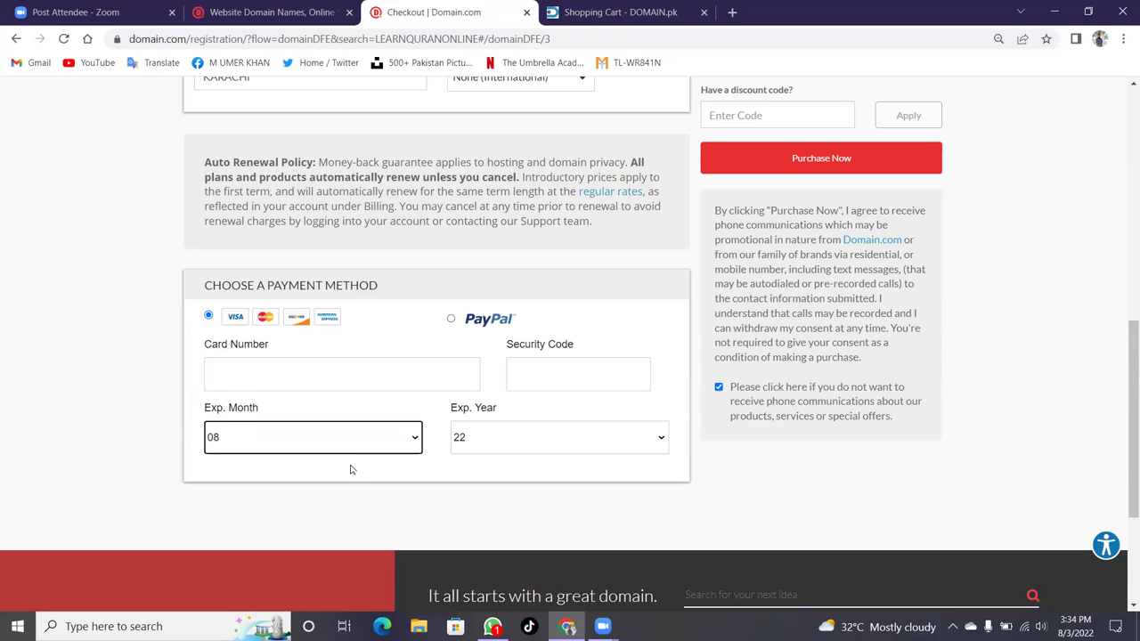
pyautogui.scroll(1, 351, 470)
pyautogui.scroll(5, 61, 402)
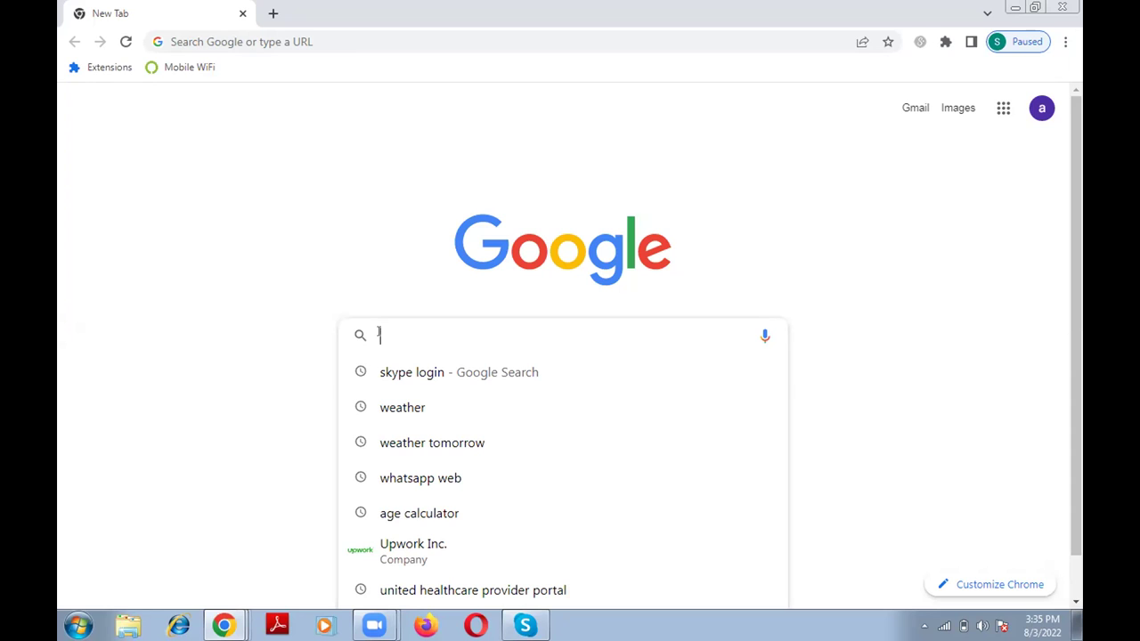
pyautogui.write('l')
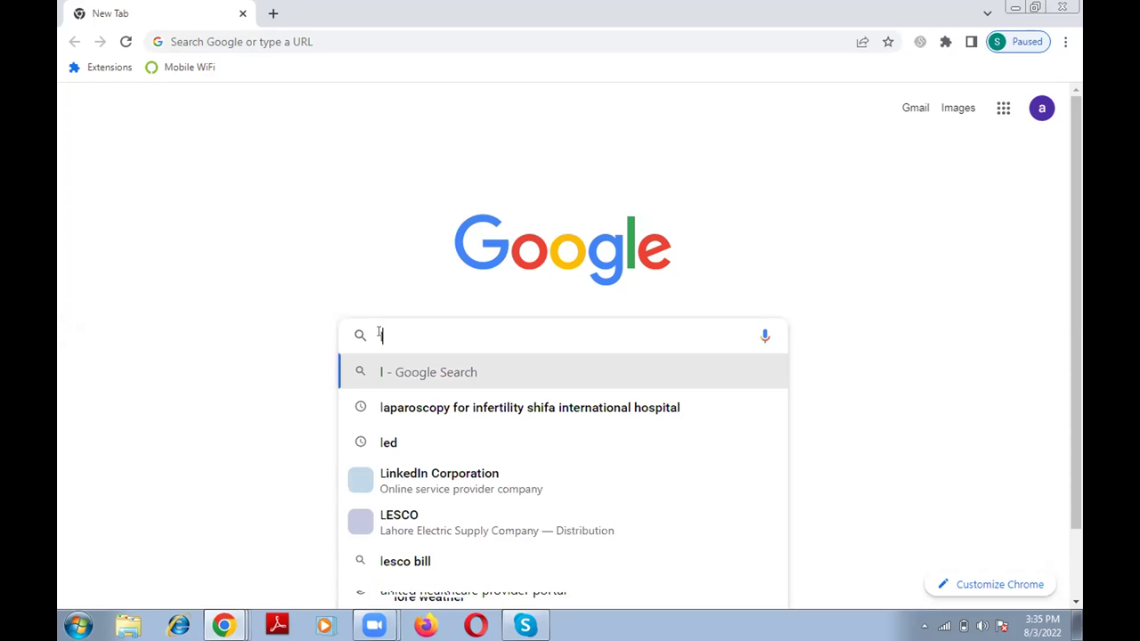
pyautogui.write('e')
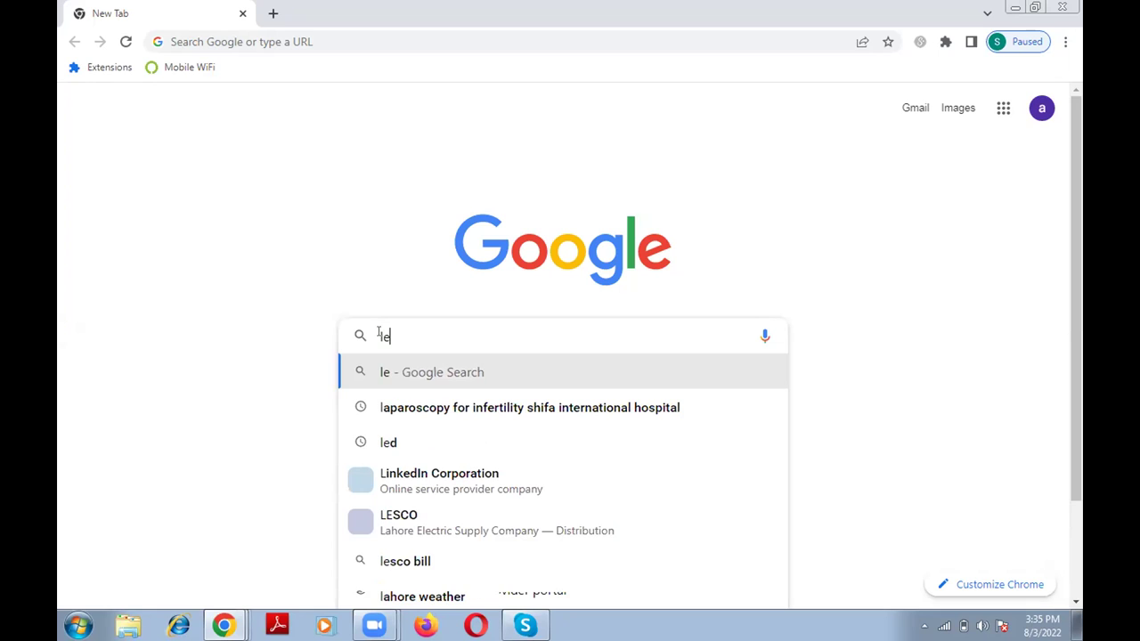
pyautogui.write('arno')
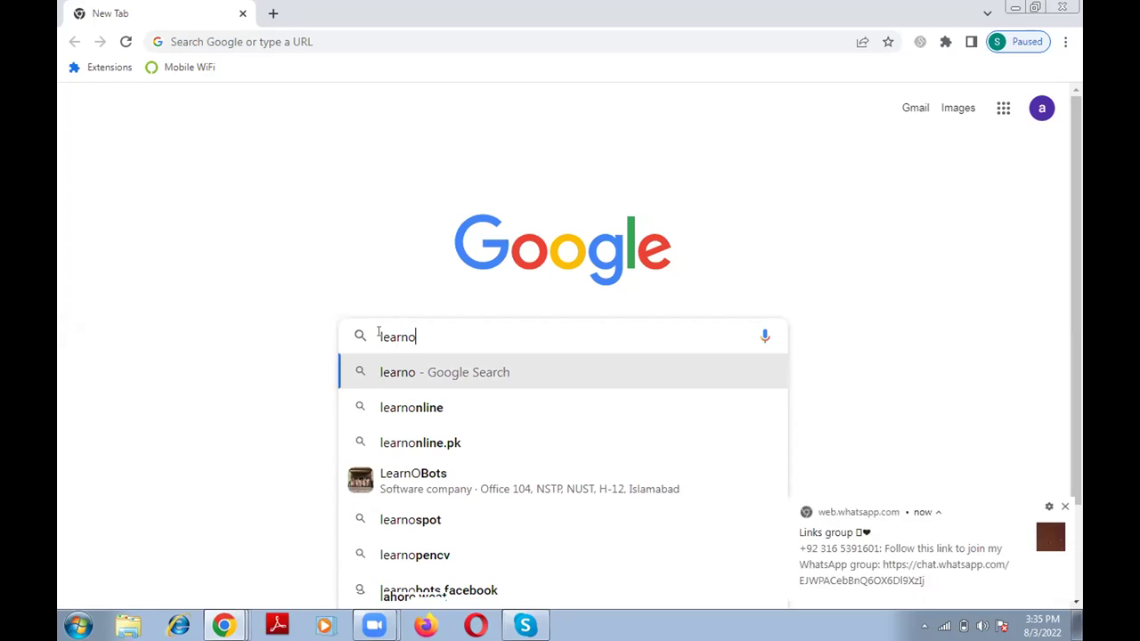
pyautogui.press('BackSpace')
pyautogui.press('BackSpace')
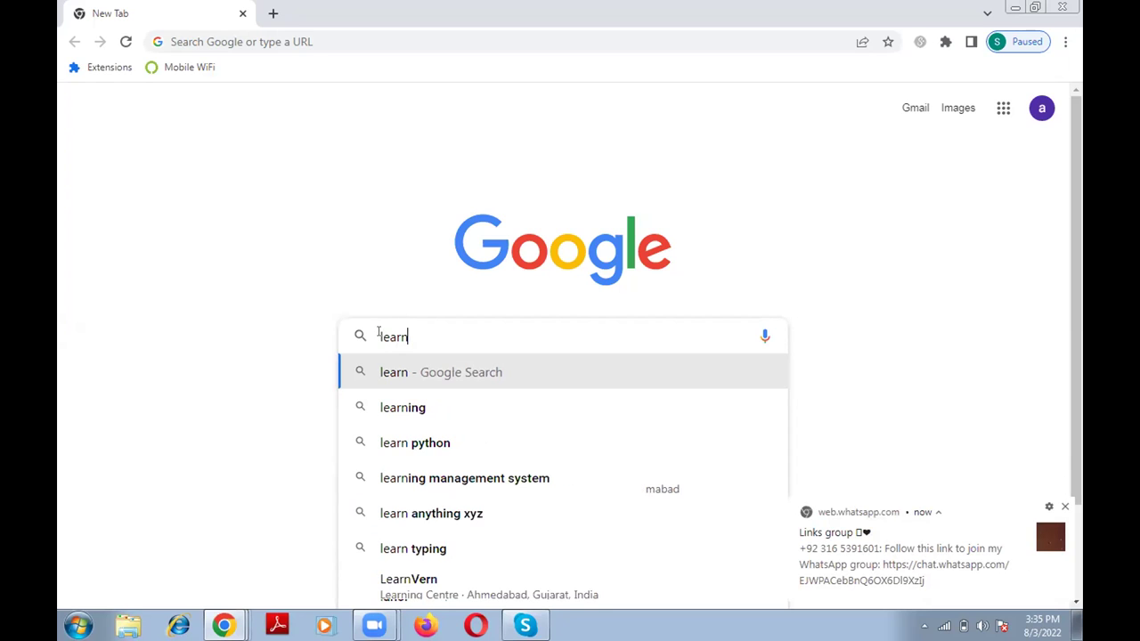
pyautogui.press('BackSpace')
pyautogui.press('BackSpace')
pyautogui.press('BackSpace')
pyautogui.press('BackSpace')
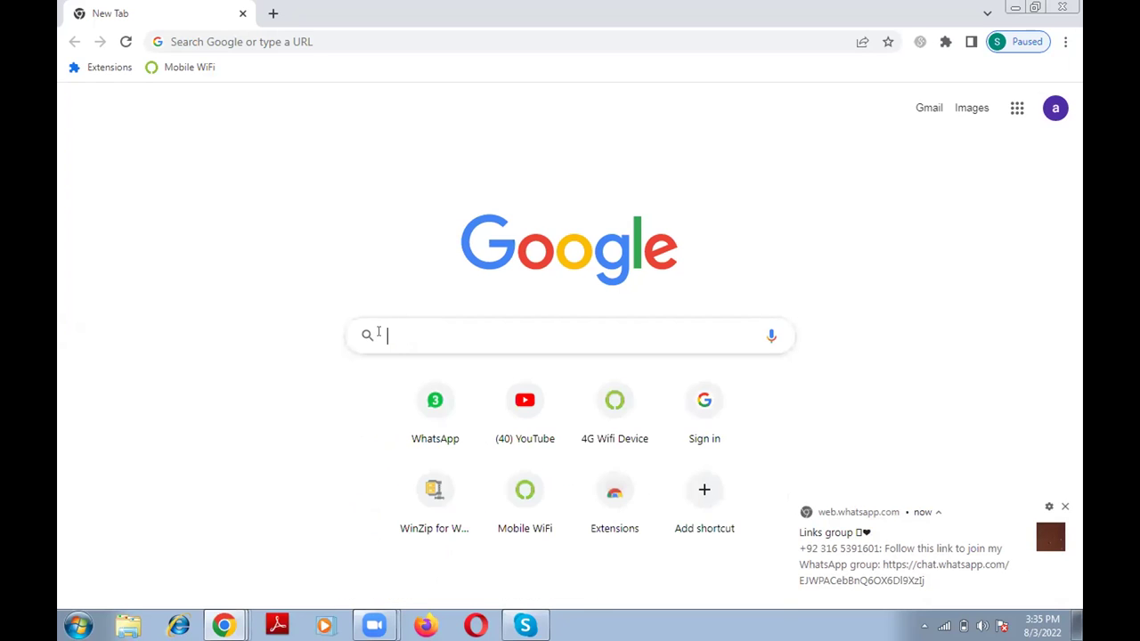
# Open domain.com and pick the earlier entry learnonlinequran for its domain name search.
pyautogui.write('d')
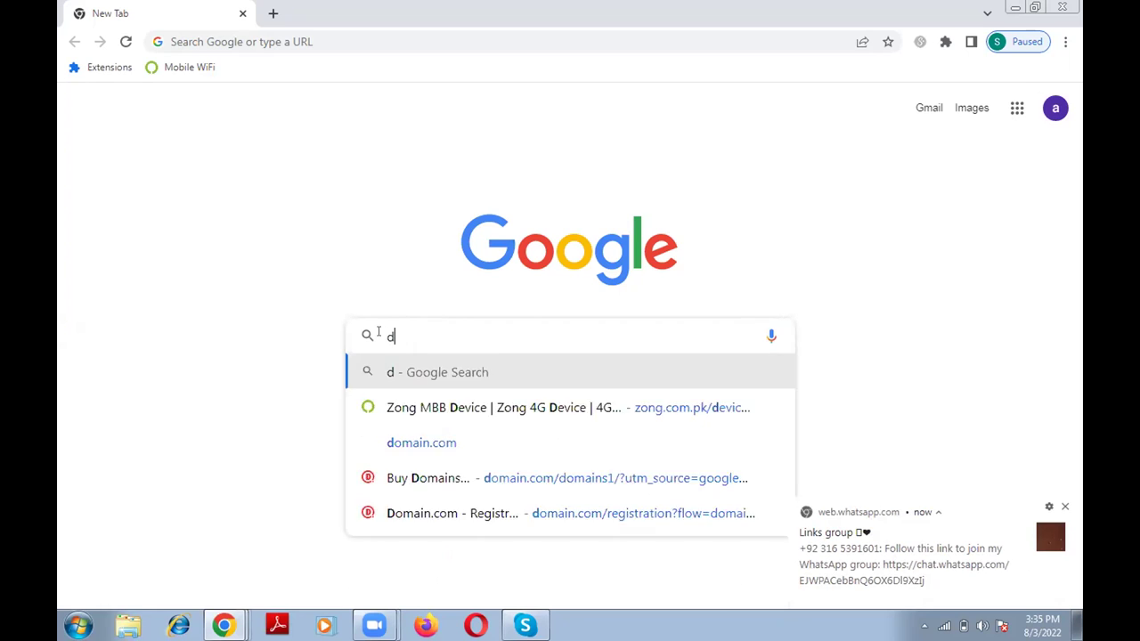
pyautogui.write('om')
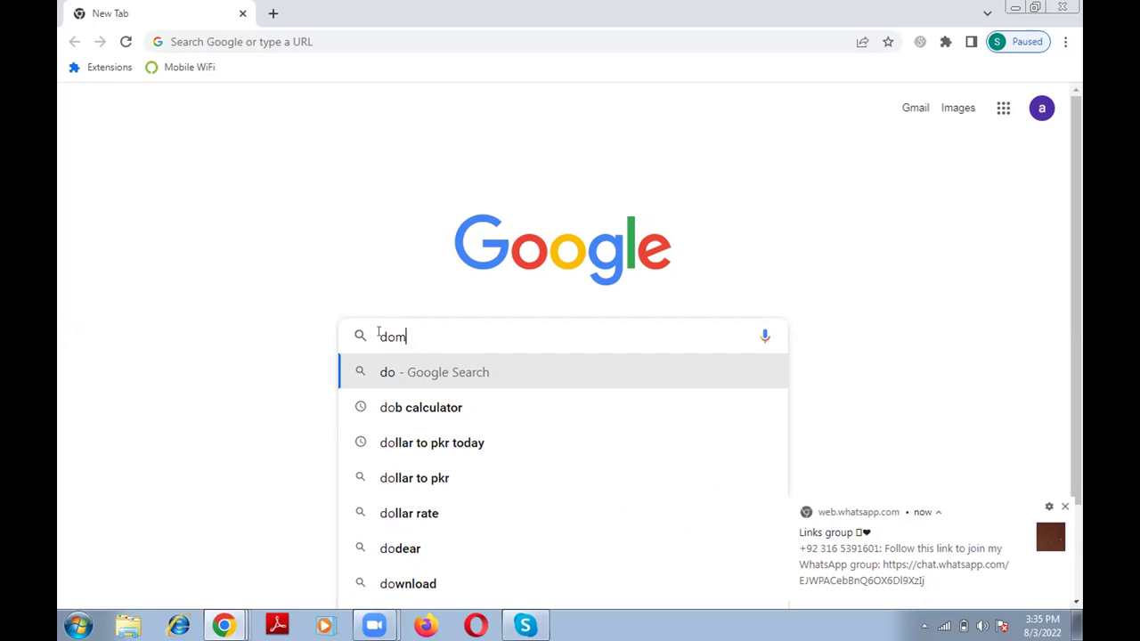
pyautogui.write('ain')
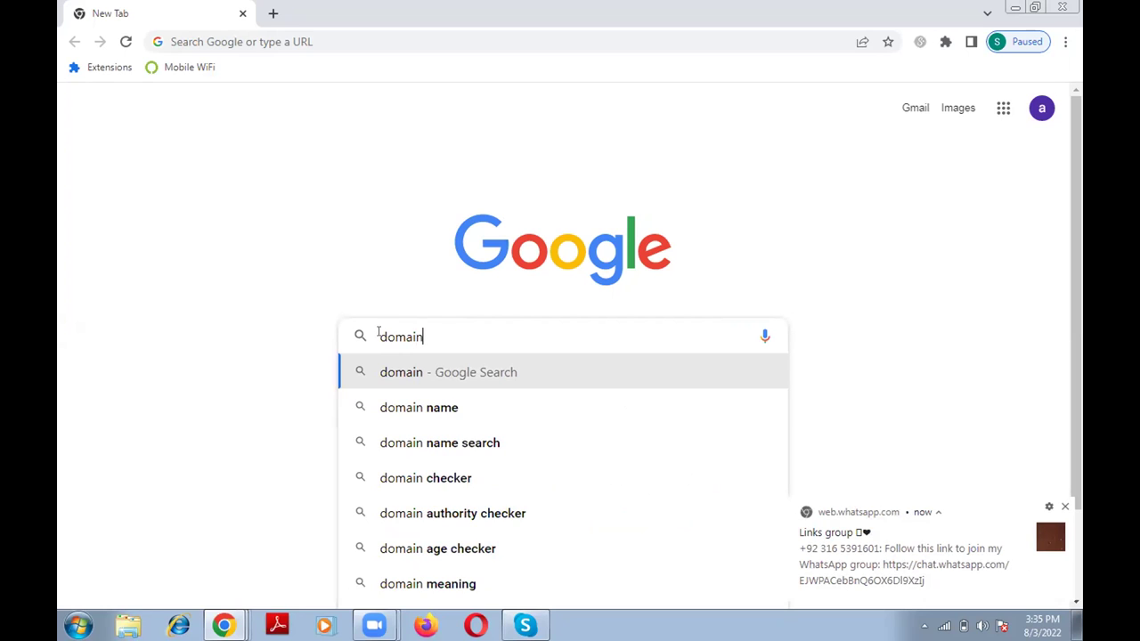
pyautogui.write('.')
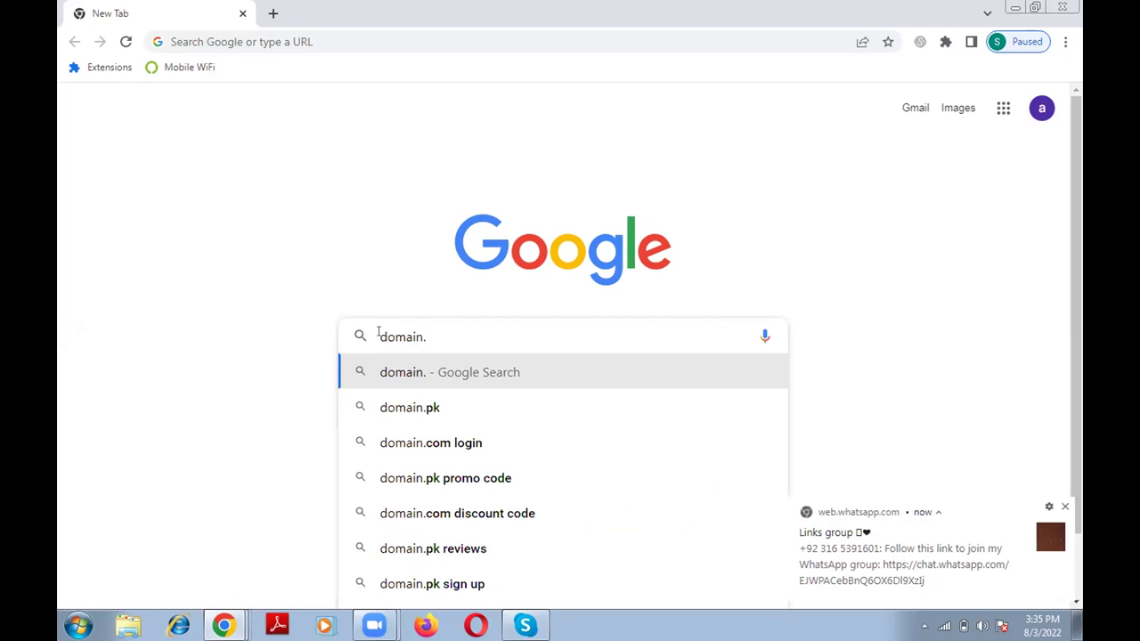
pyautogui.write('com')
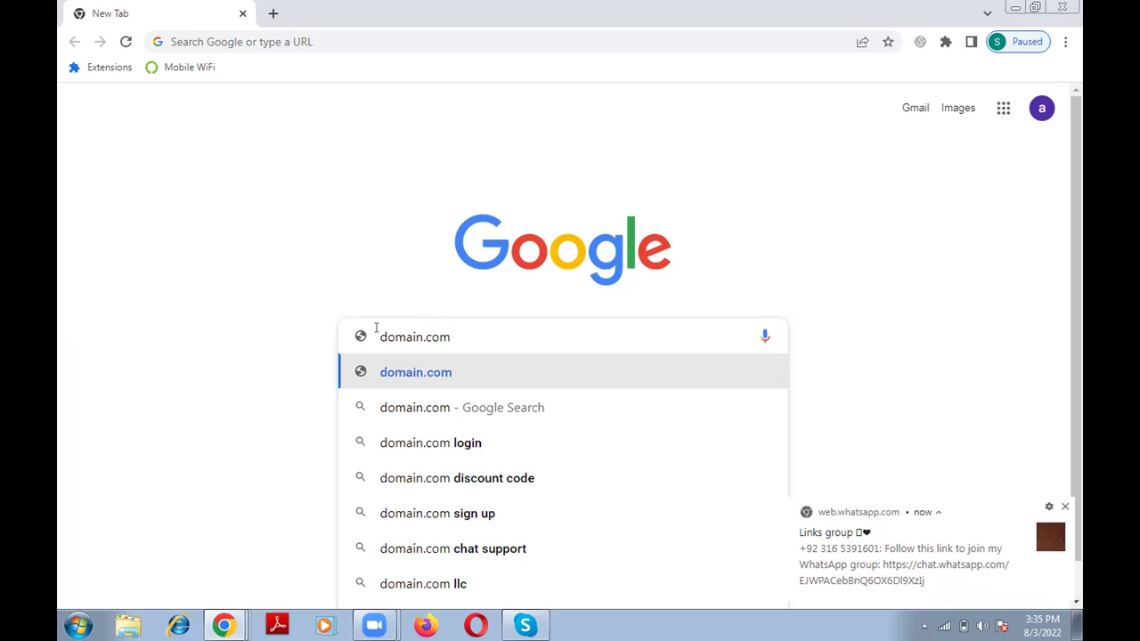
pyautogui.press('Return')
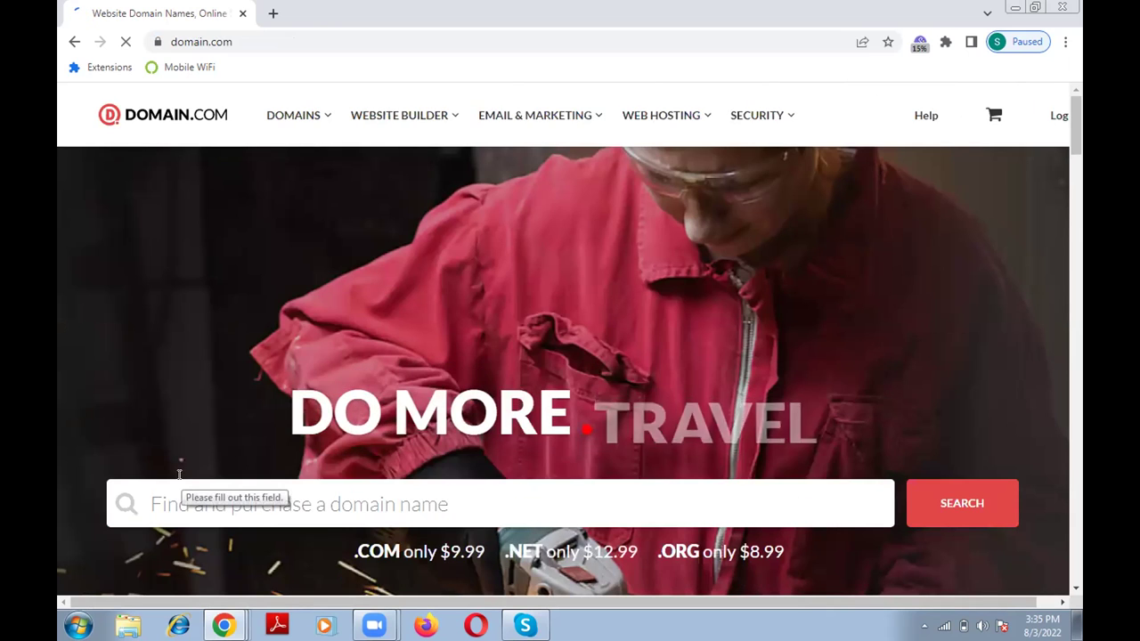
pyautogui.click(156, 504)
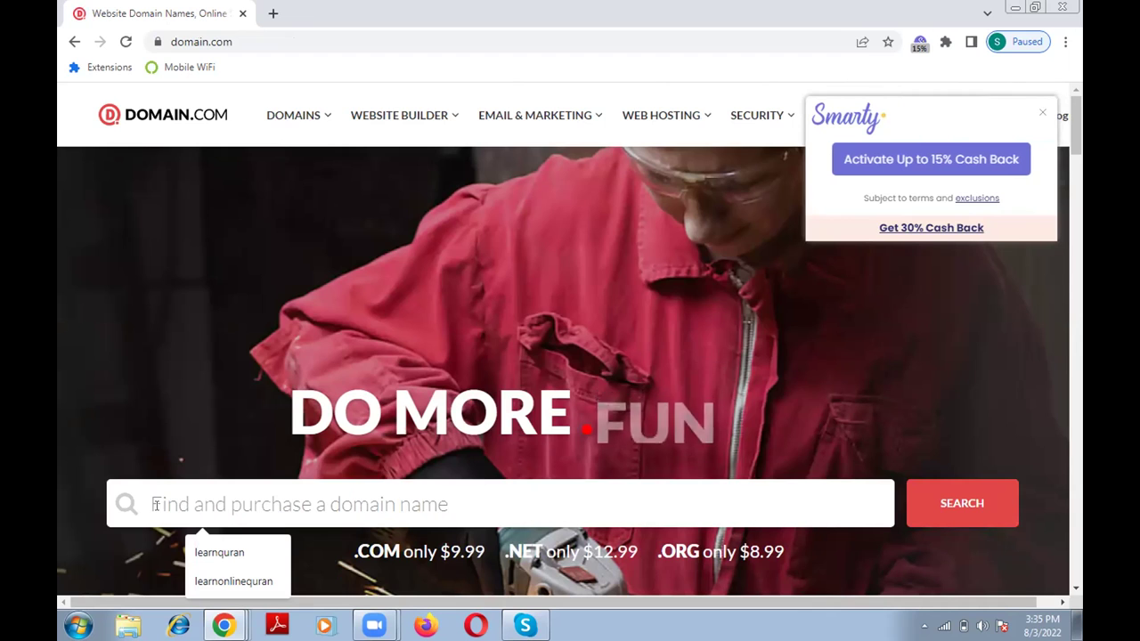
pyautogui.click(218, 583)
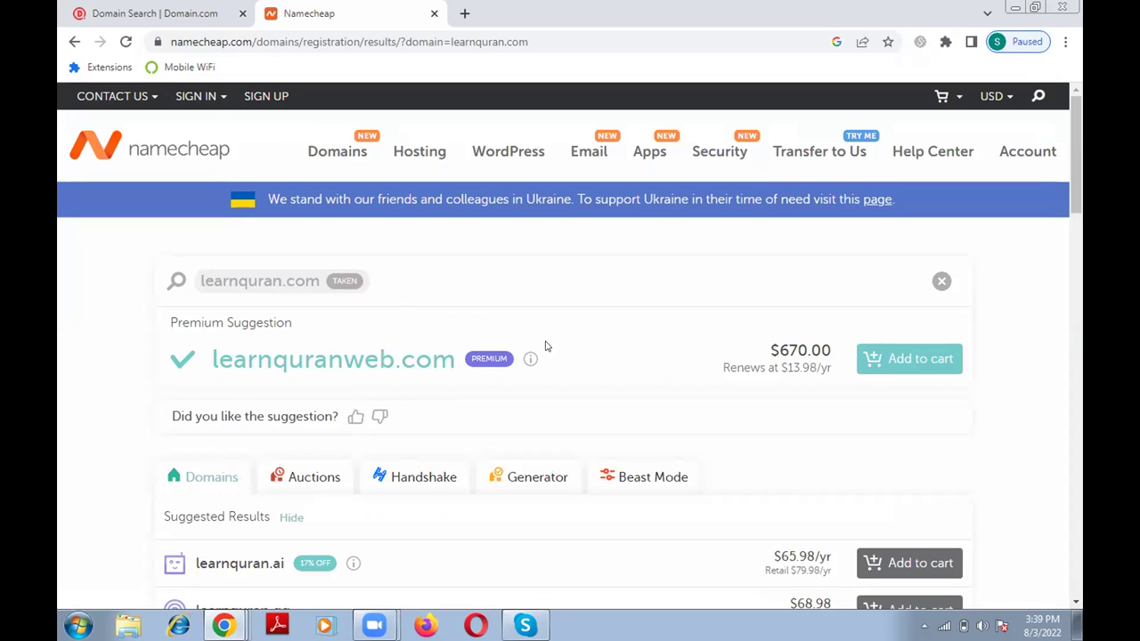
# Examine the alternative extensions and yearly prices offered for learnquran.com on Namecheap, dismissing the Windows activation notice.
pyautogui.scroll(-1, 576, 378)
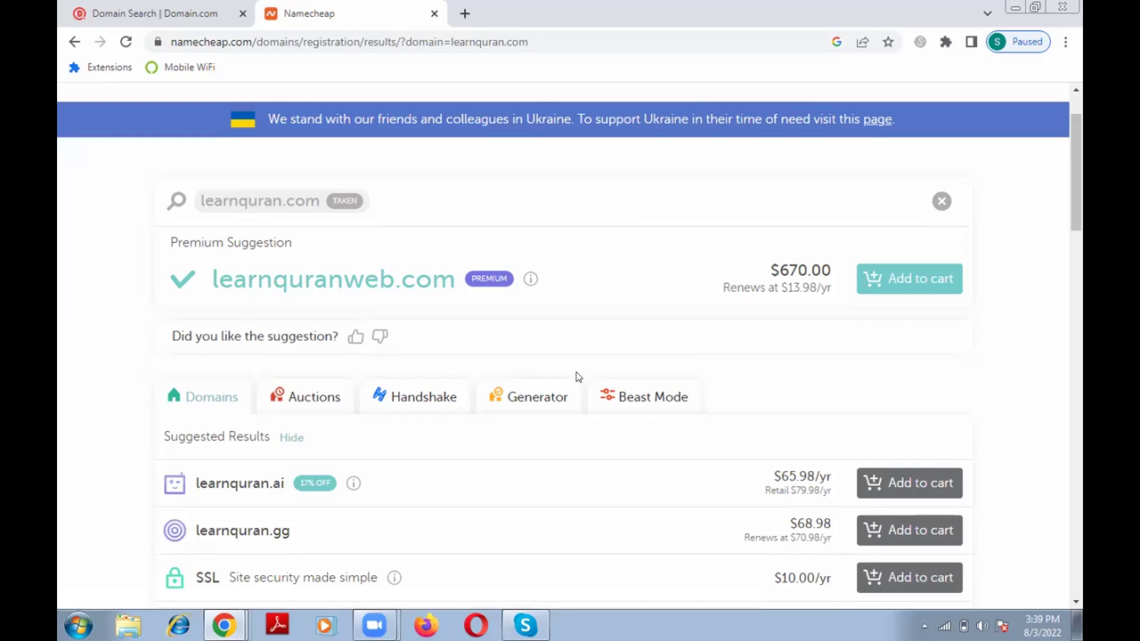
pyautogui.scroll(-3, 576, 377)
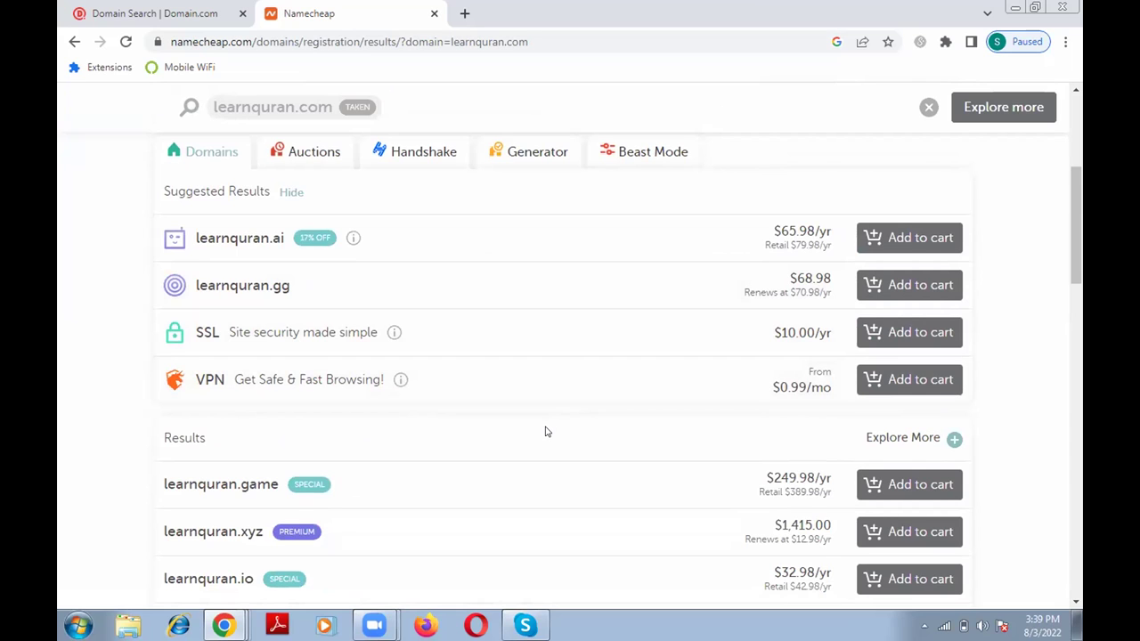
pyautogui.scroll(-2, 546, 432)
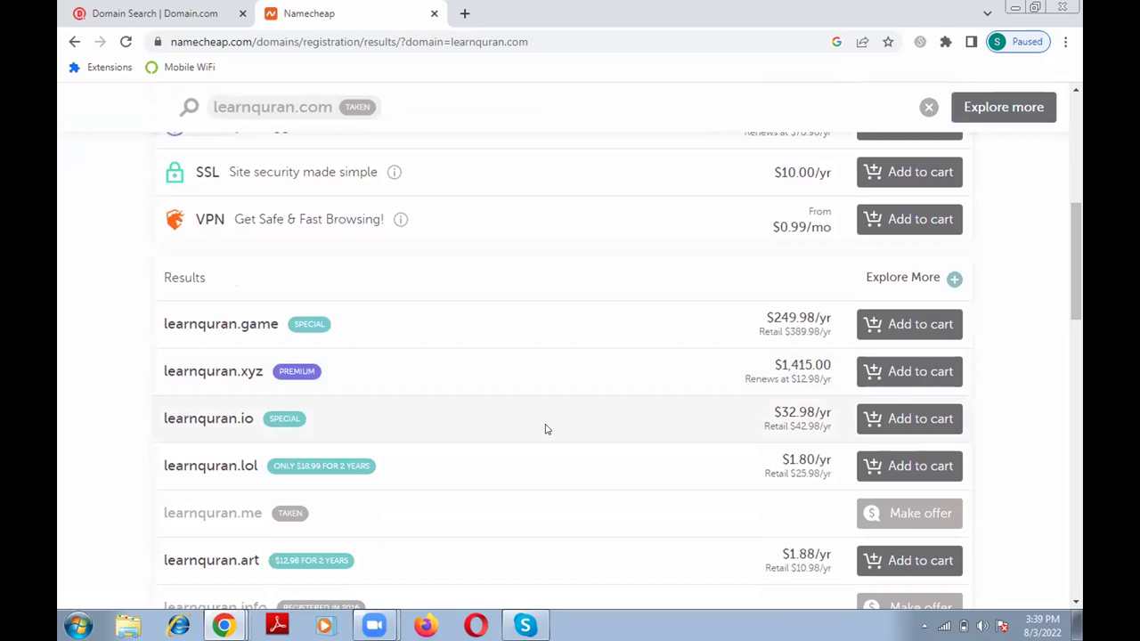
pyautogui.scroll(-1, 547, 429)
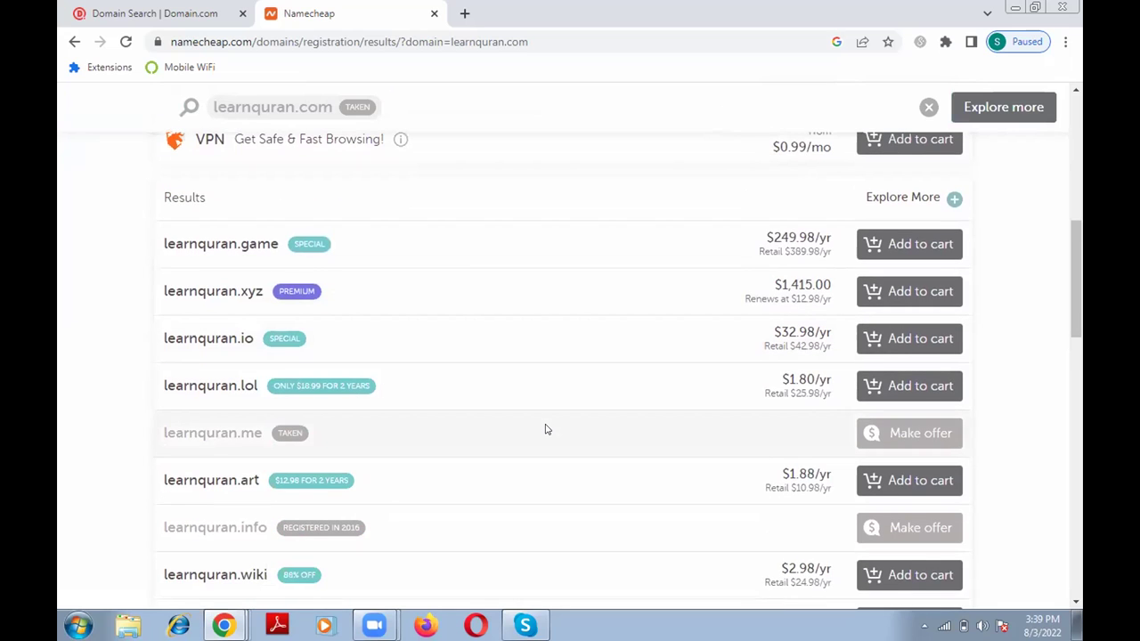
pyautogui.scroll(-1, 546, 430)
pyautogui.scroll(-1, 547, 429)
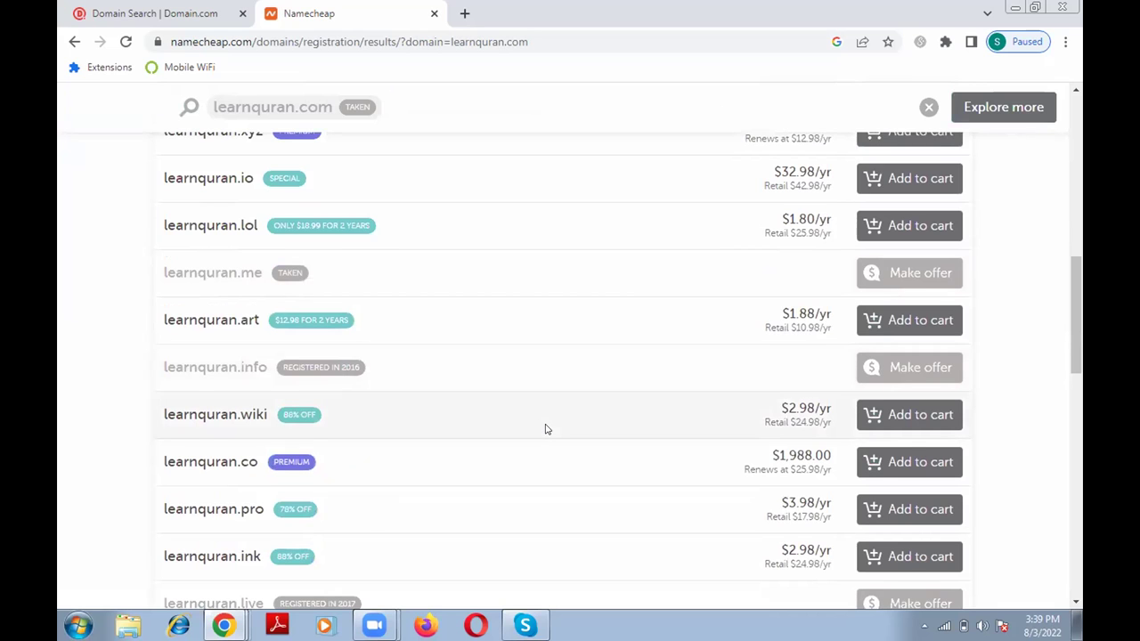
pyautogui.scroll(-1, 547, 429)
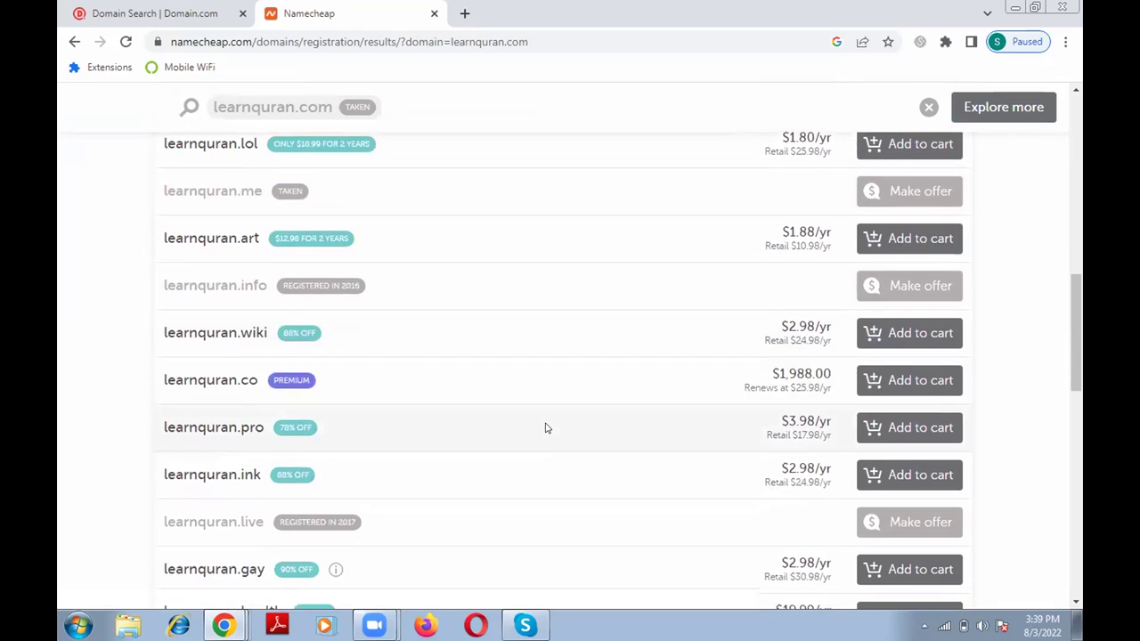
pyautogui.scroll(-1, 547, 428)
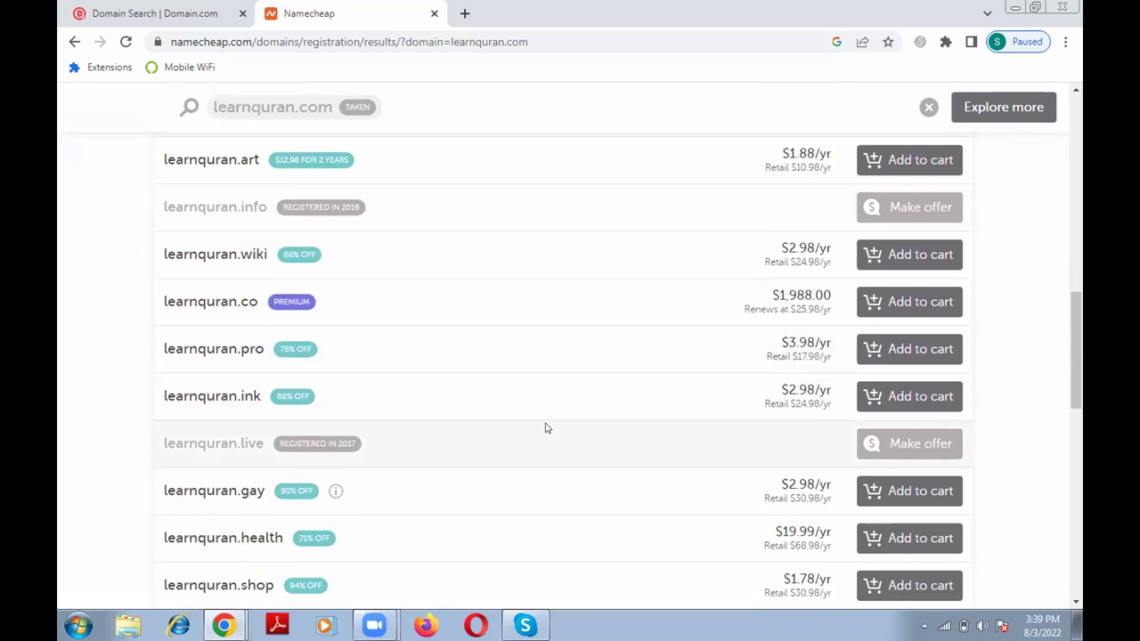
pyautogui.scroll(-1, 546, 428)
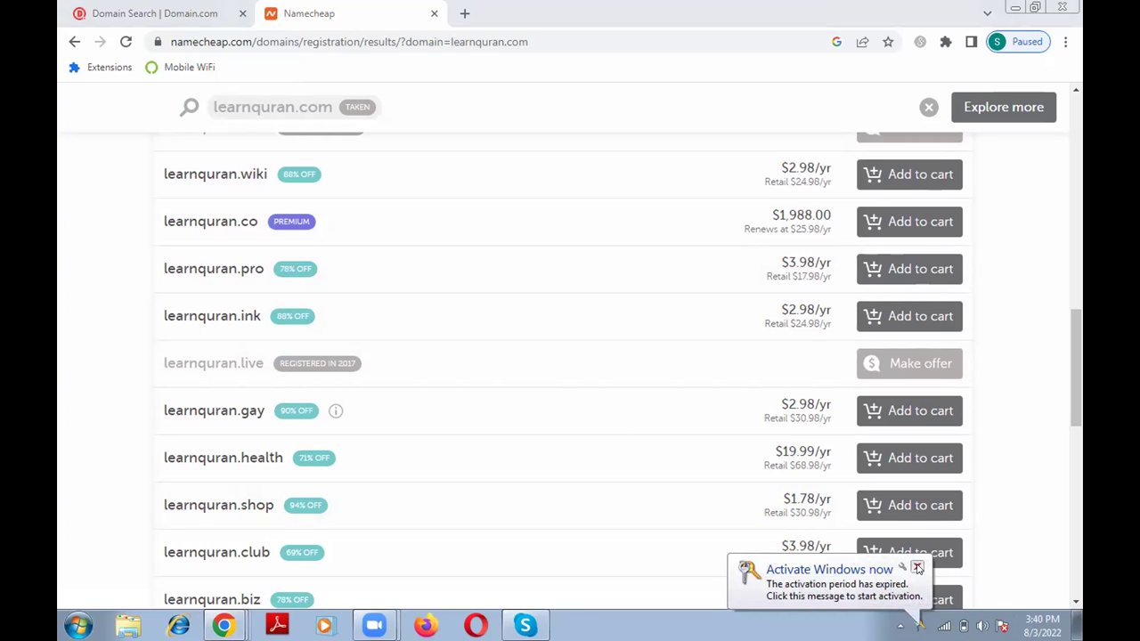
pyautogui.click(917, 568)
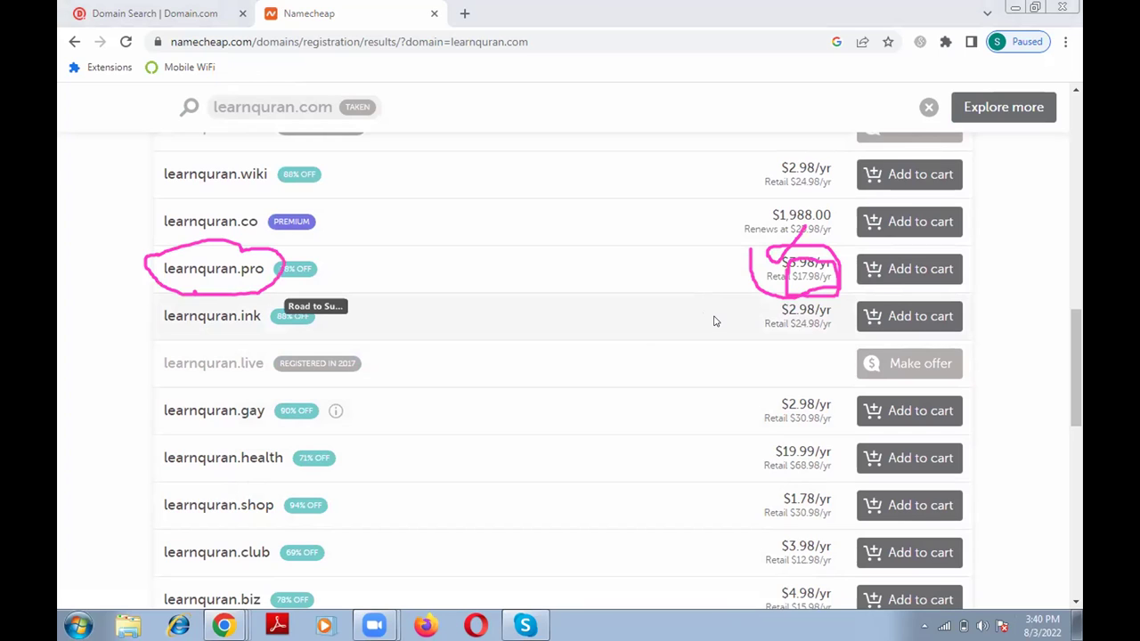
pyautogui.rightClick(59, 637)
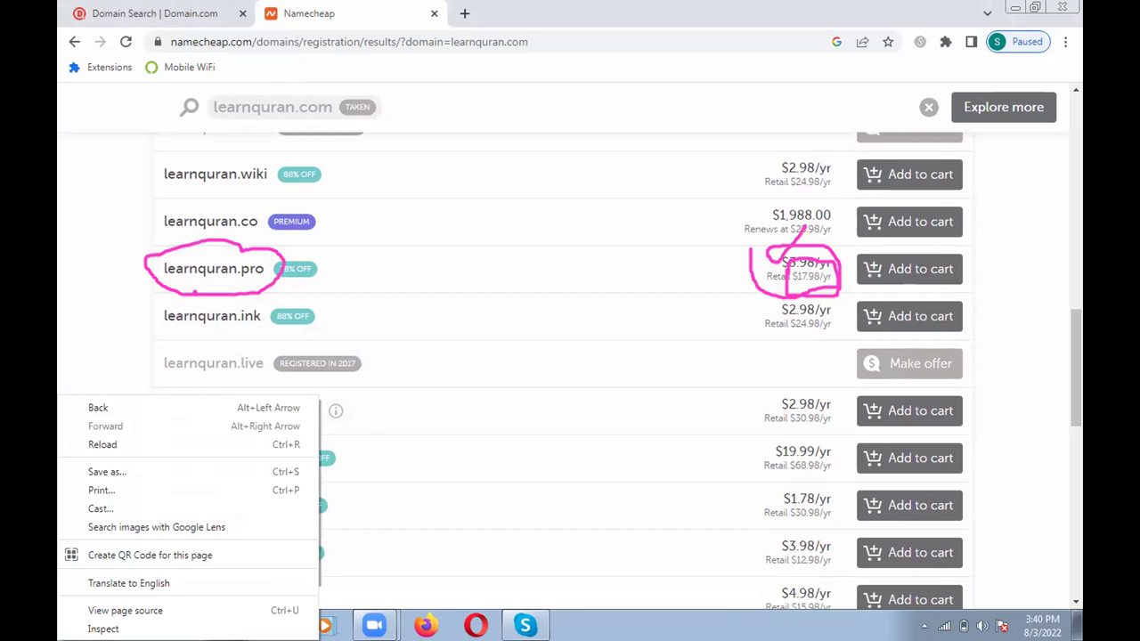
pyautogui.click(441, 264)
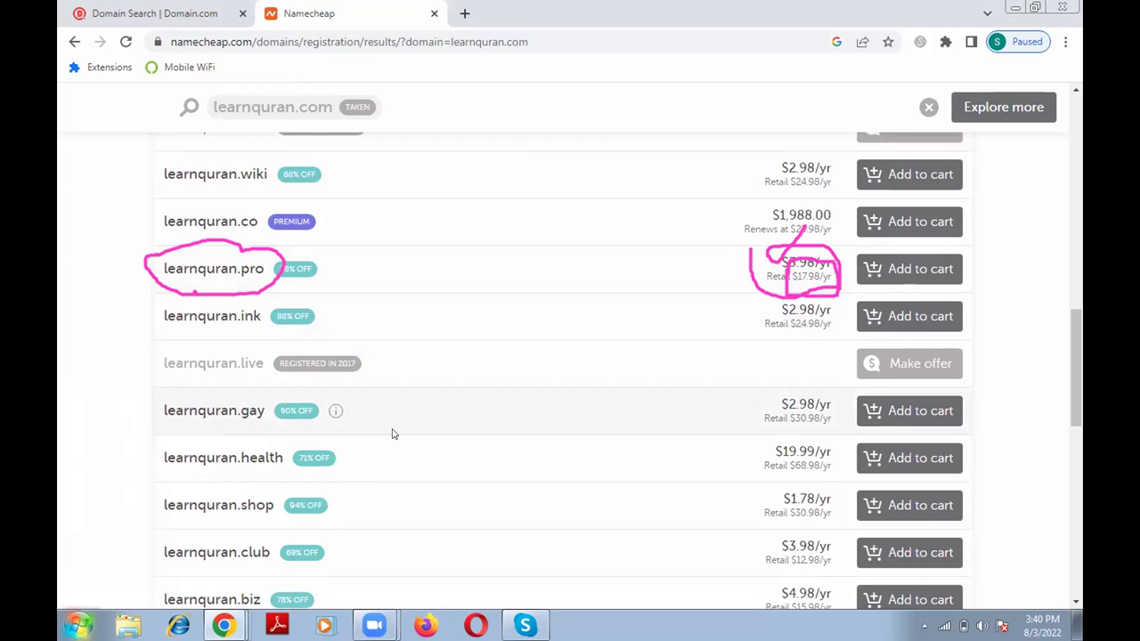
# Search Google for the suggested query hostinger pk in a new browser tab.
pyautogui.click(464, 14)
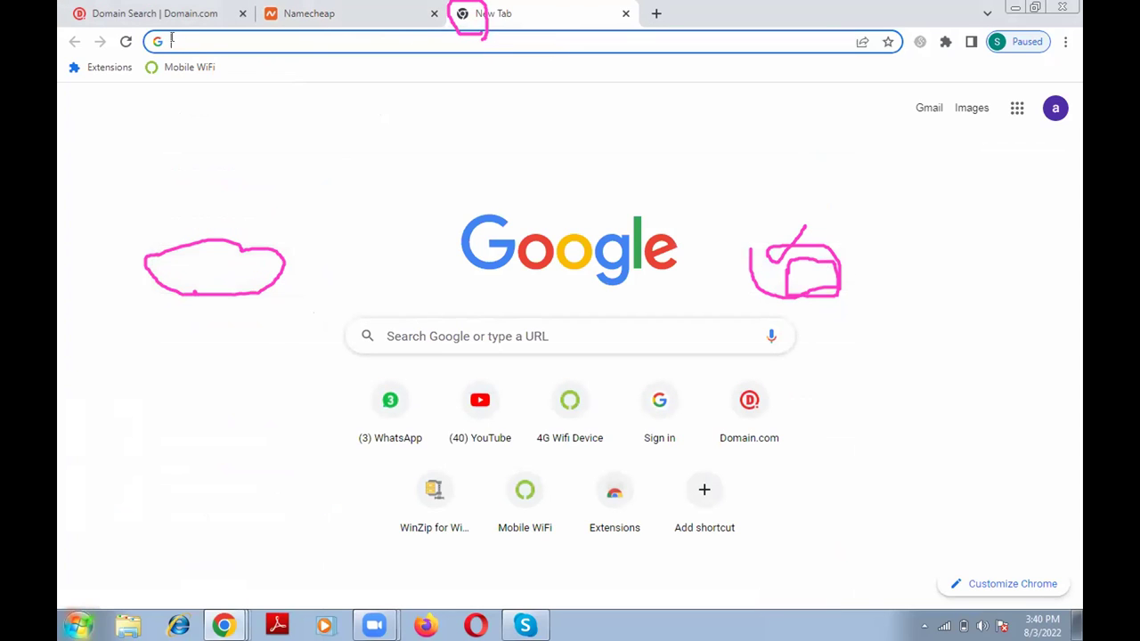
pyautogui.write('hos')
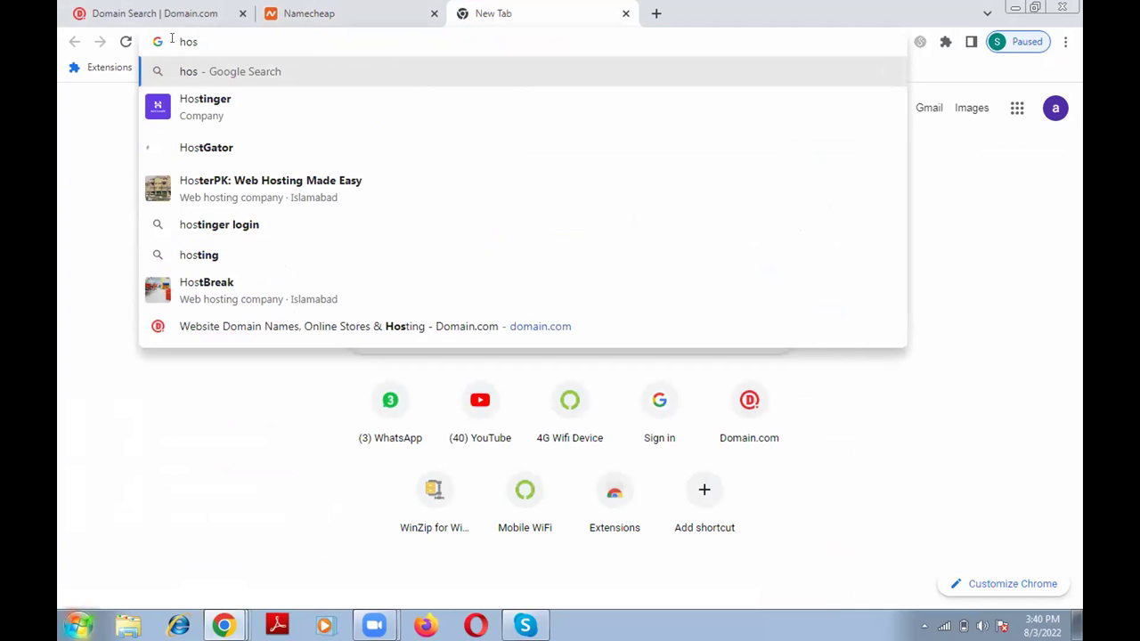
pyautogui.write('ei')
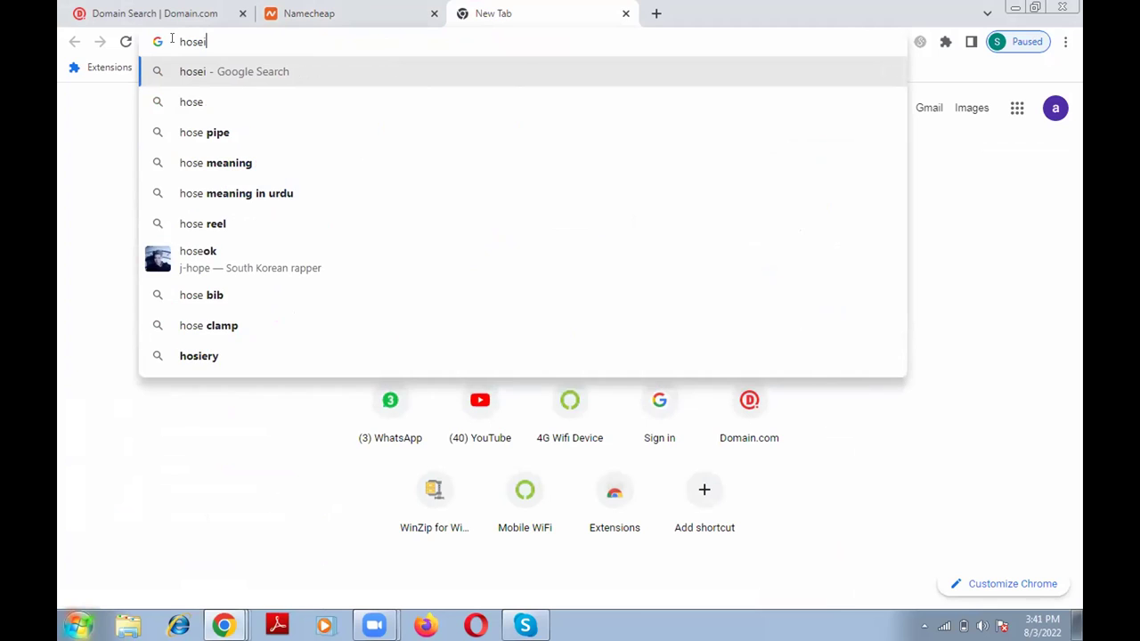
pyautogui.write('ng')
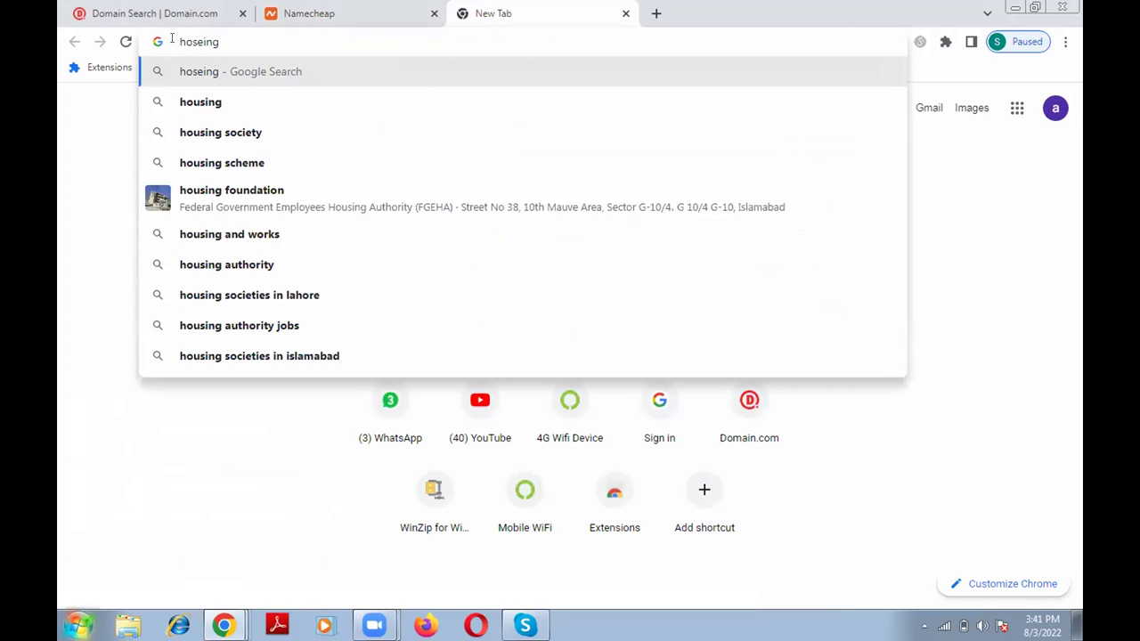
pyautogui.write('e')
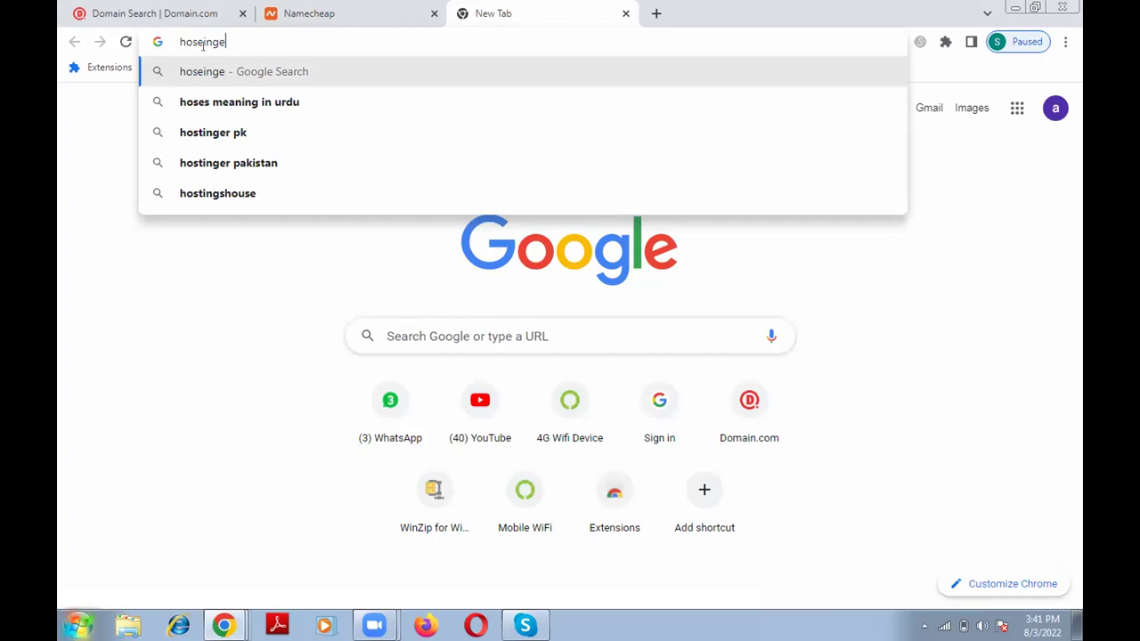
pyautogui.click(201, 135)
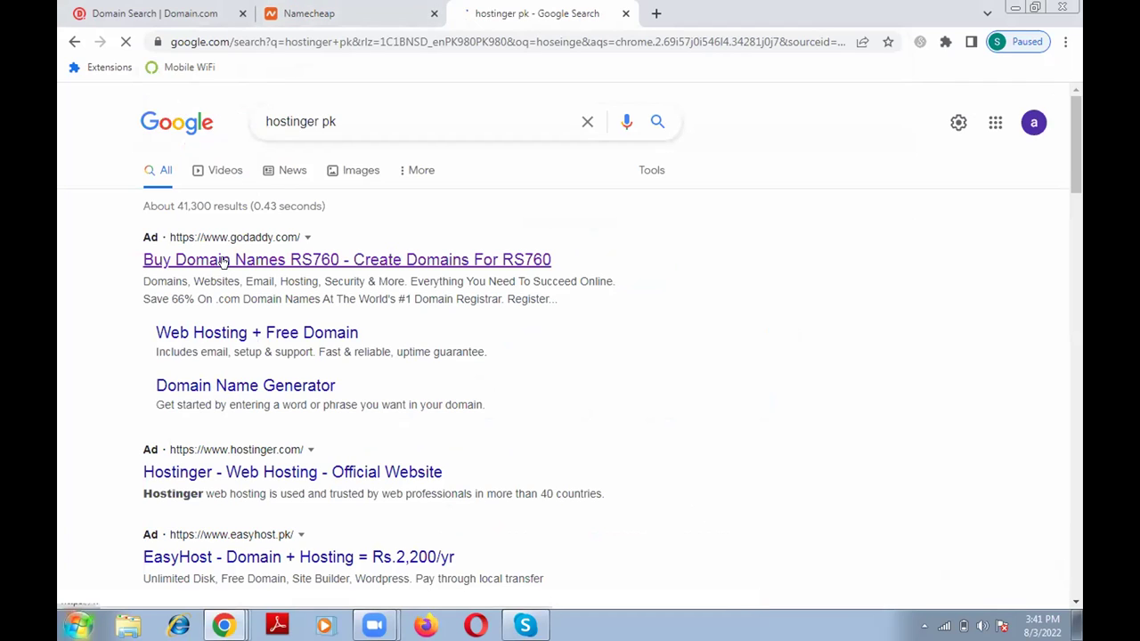
# Try to open the GoDaddy domain names ad, and return to the hostinger pk search results.
pyautogui.click(223, 260)
pyautogui.scroll(-2, 226, 257)
pyautogui.scroll(-3, 228, 253)
pyautogui.scroll(3, 227, 245)
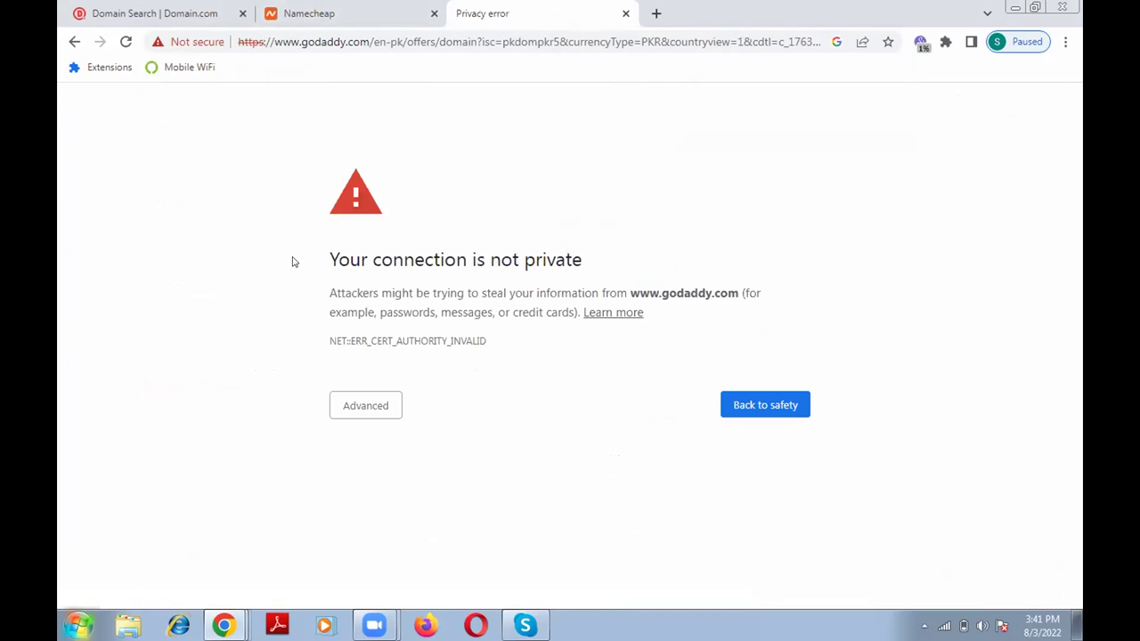
pyautogui.click(761, 407)
pyautogui.scroll(1, 564, 340)
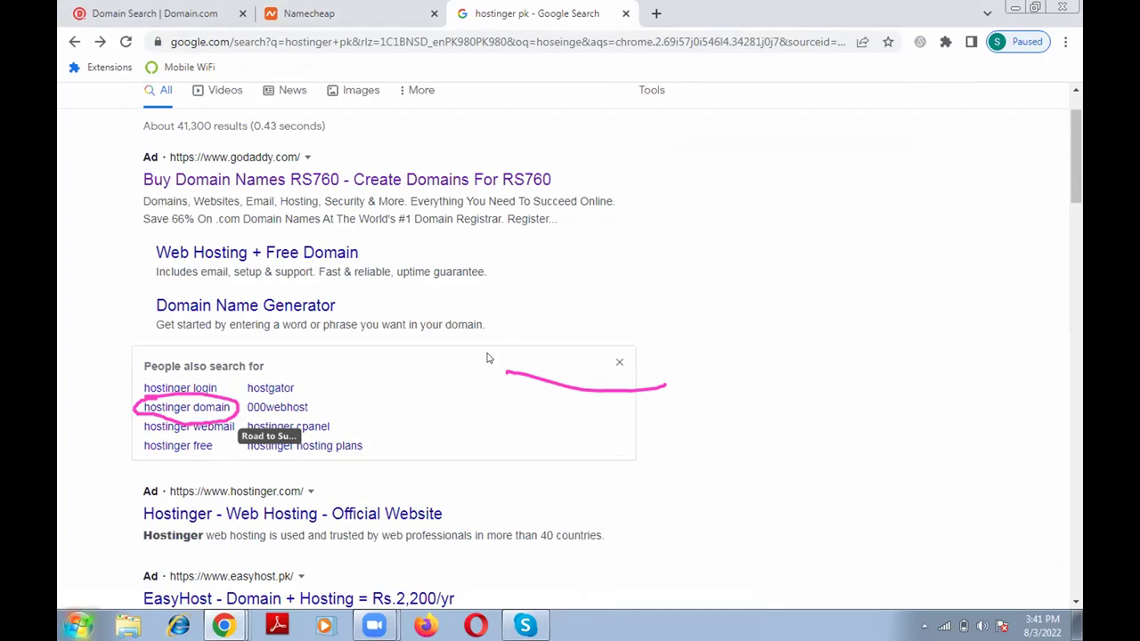
# Open the related search hostinger domain and read the answer on what is needed to register a domain name with Hostinger.
pyautogui.click(178, 410)
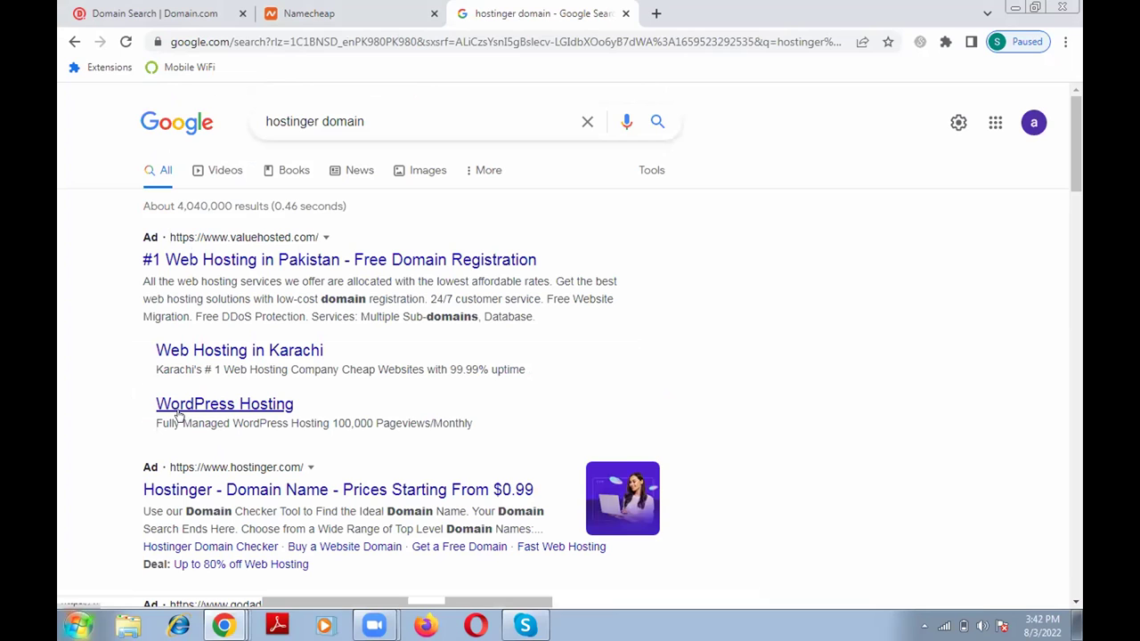
pyautogui.scroll(-2, 182, 407)
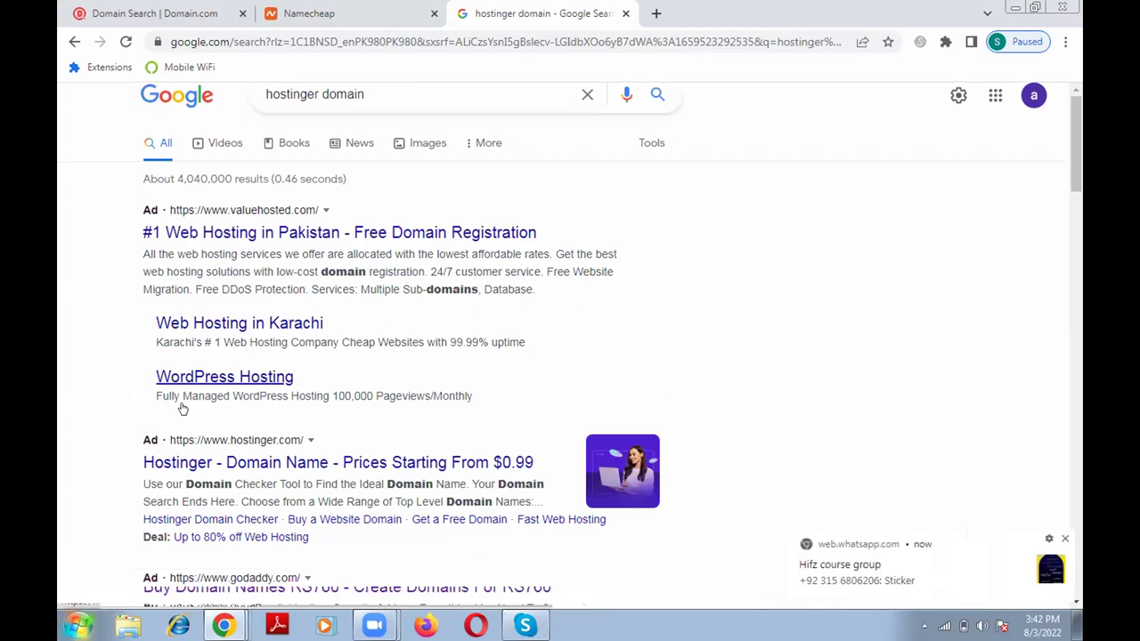
pyautogui.scroll(-1, 182, 401)
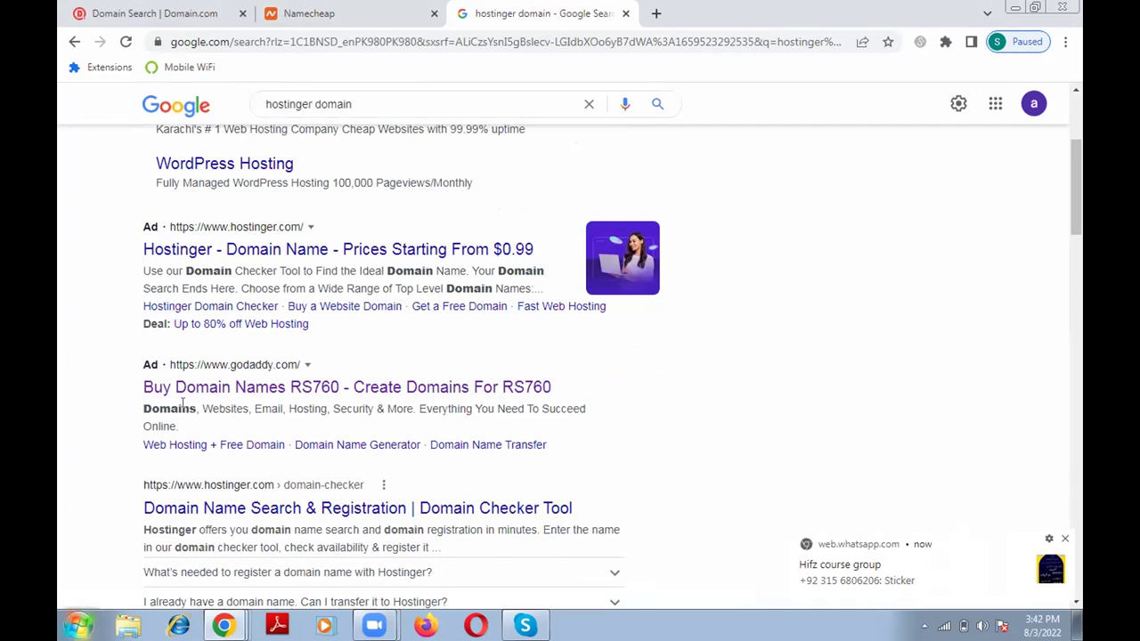
pyautogui.scroll(-1, 182, 405)
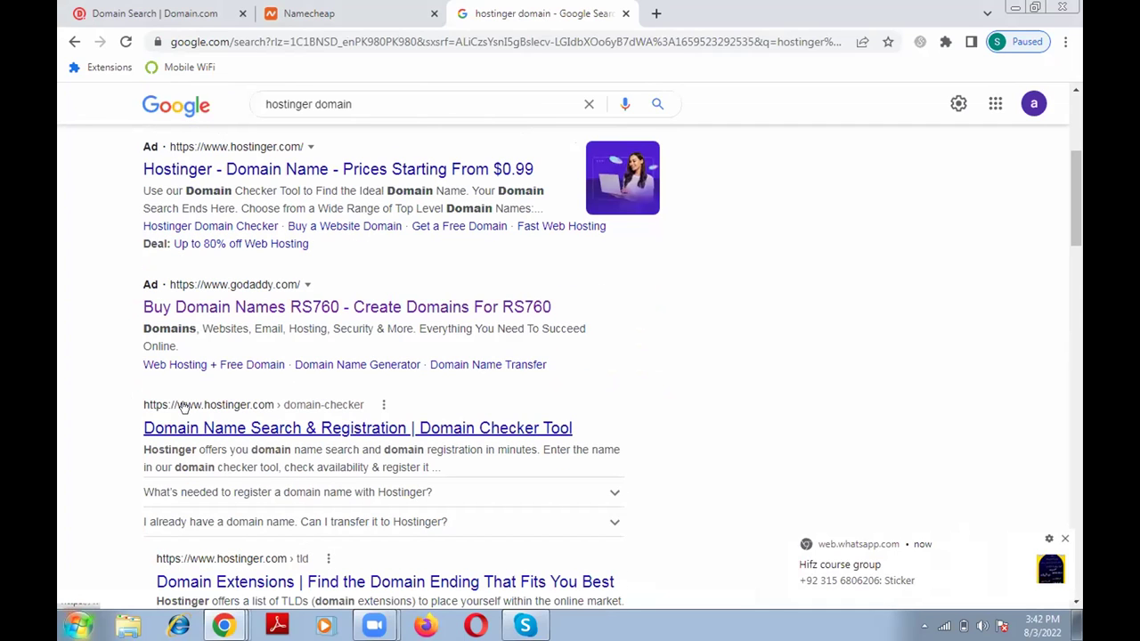
pyautogui.click(213, 495)
pyautogui.scroll(-1, 214, 495)
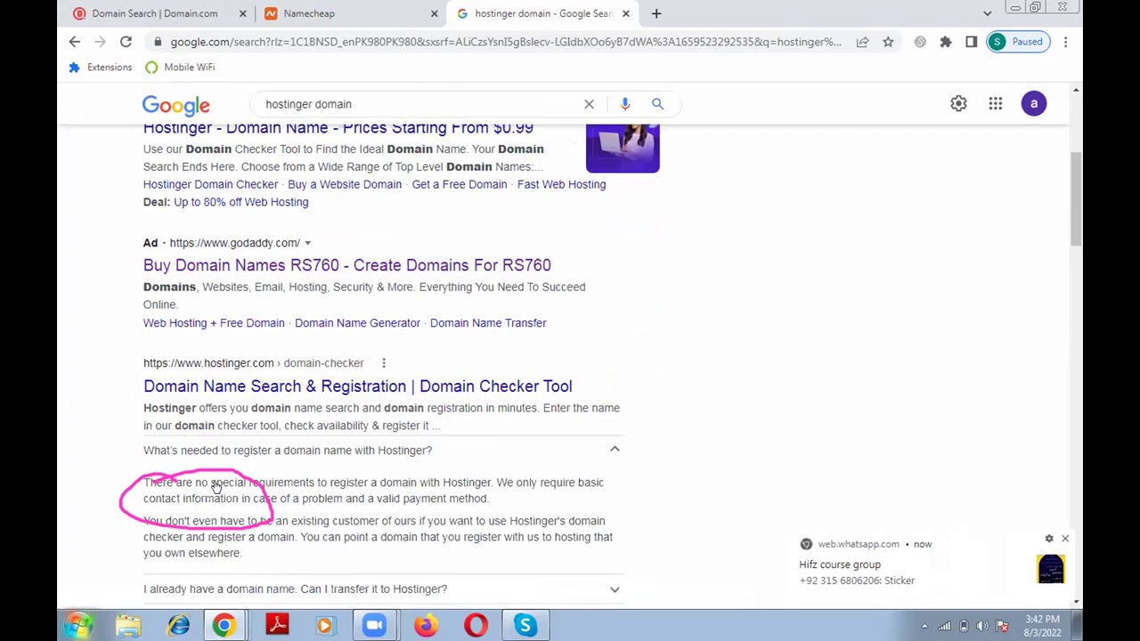
pyautogui.scroll(1, 216, 434)
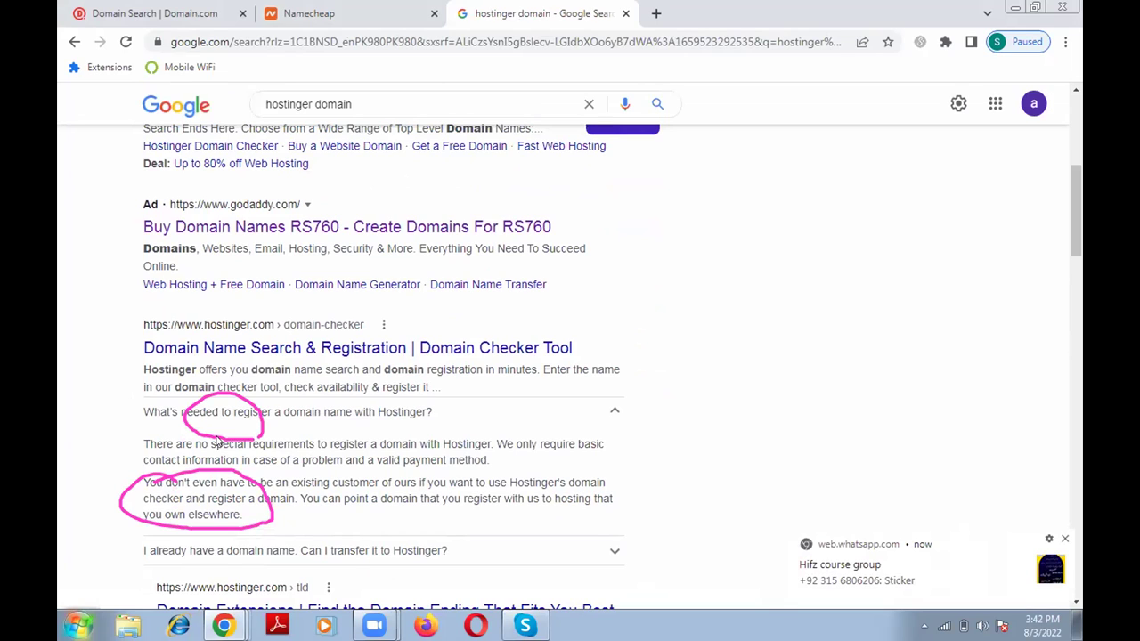
pyautogui.press('Escape')
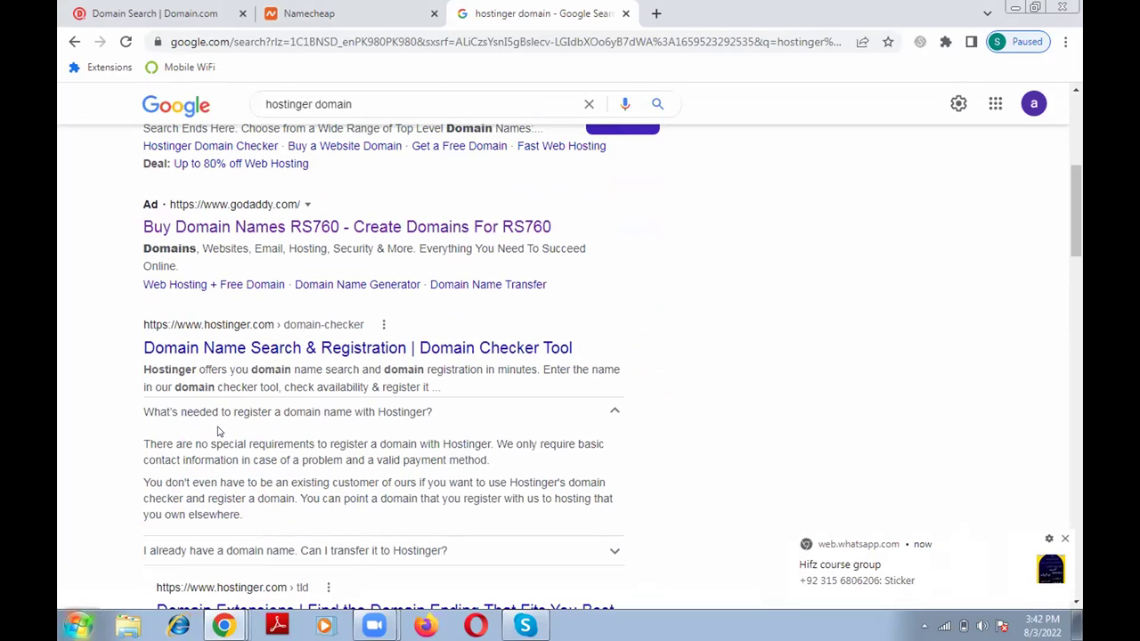